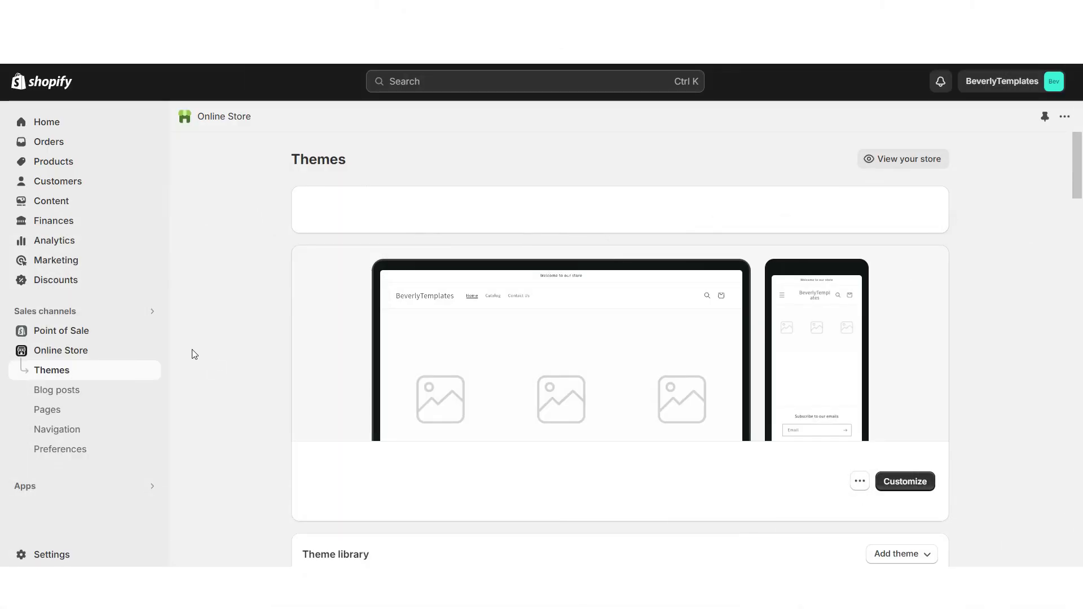
# Step: Scroll to Popular free themes and add the Dawn theme as a draft
pyautogui.scroll(-10, 12, 457)
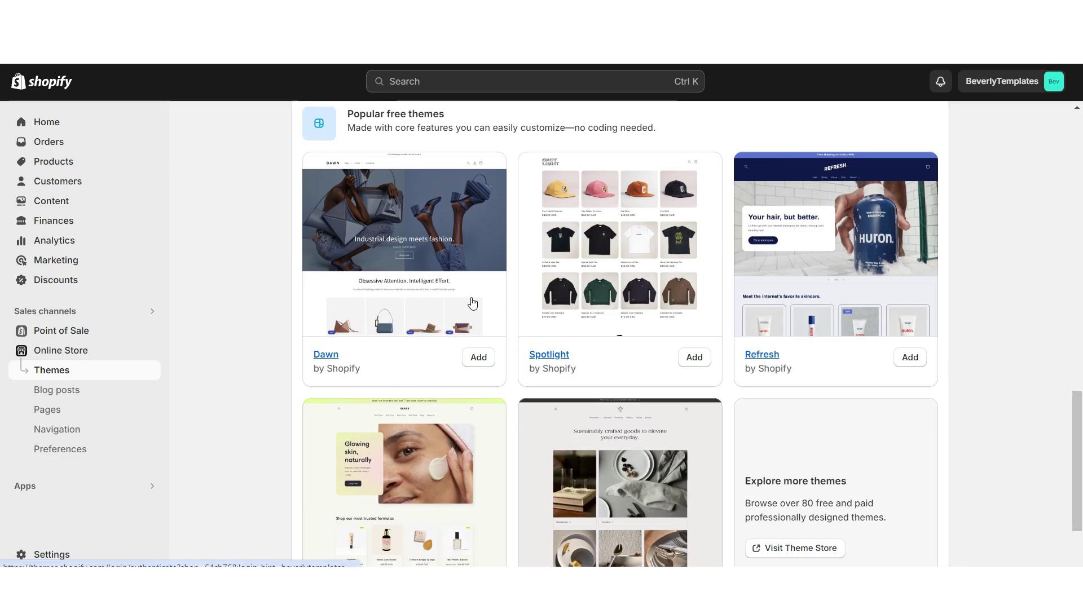
pyautogui.click(482, 363)
# Step: Open Dawn in the editor and preview the home page full screen and at mobile width
pyautogui.click(927, 207)
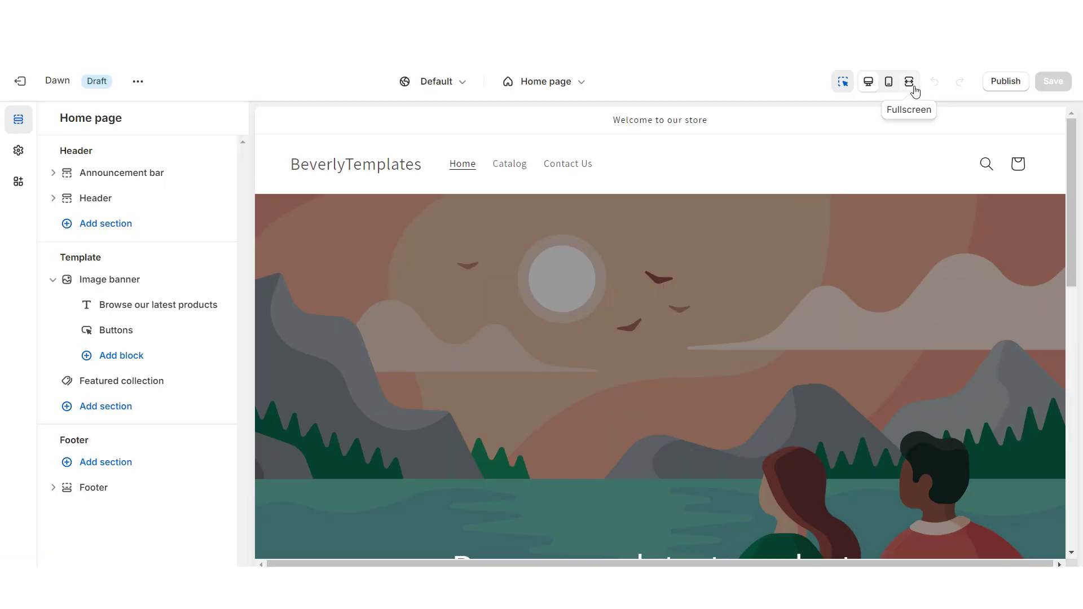
pyautogui.click(910, 86)
pyautogui.scroll(-12, 1065, 256)
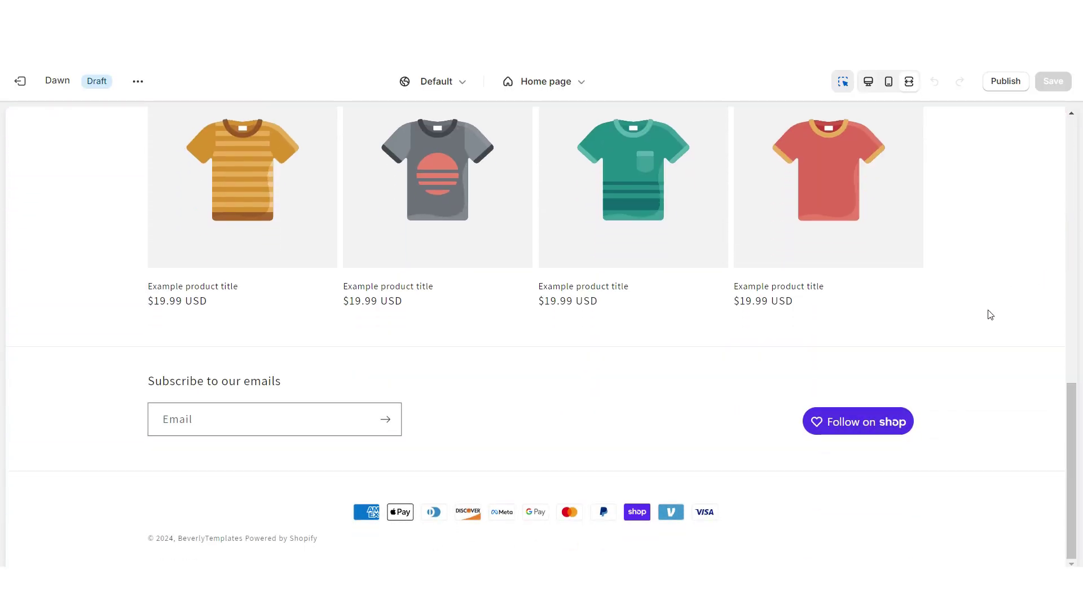
pyautogui.click(908, 82)
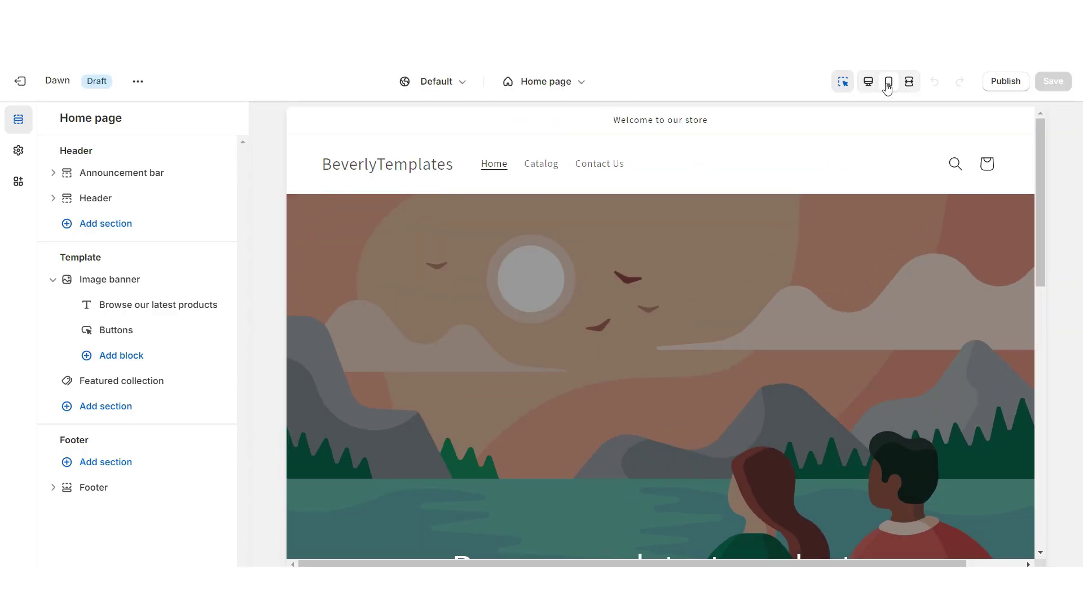
pyautogui.click(888, 81)
pyautogui.scroll(-8, 795, 205)
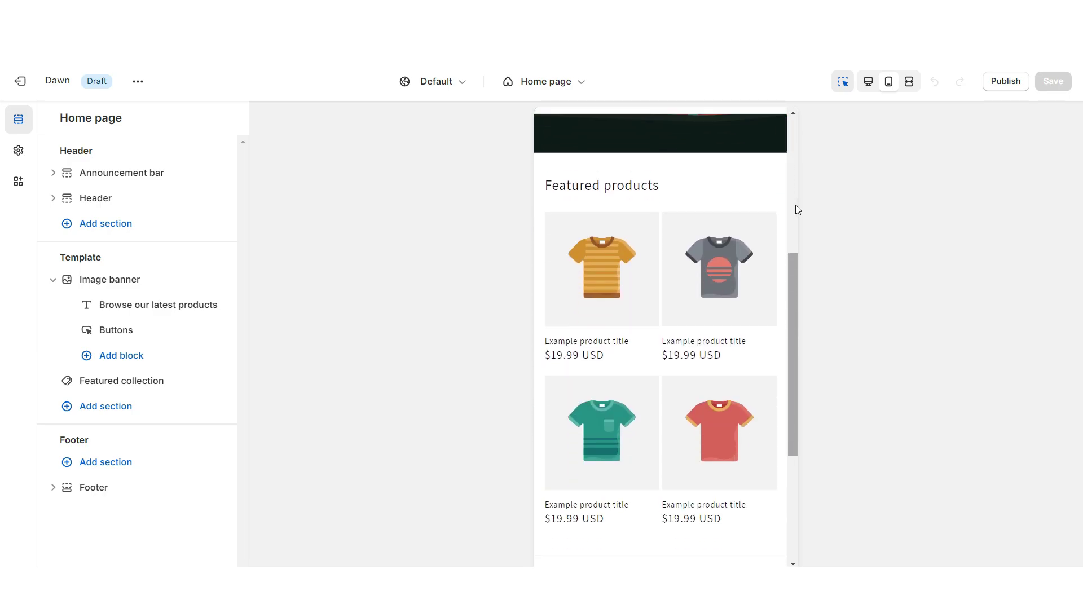
pyautogui.hotkey('ctrl', 'shift', 'm')
# Step: Set the header's desktop logo position to Middle center
pyautogui.click(805, 170)
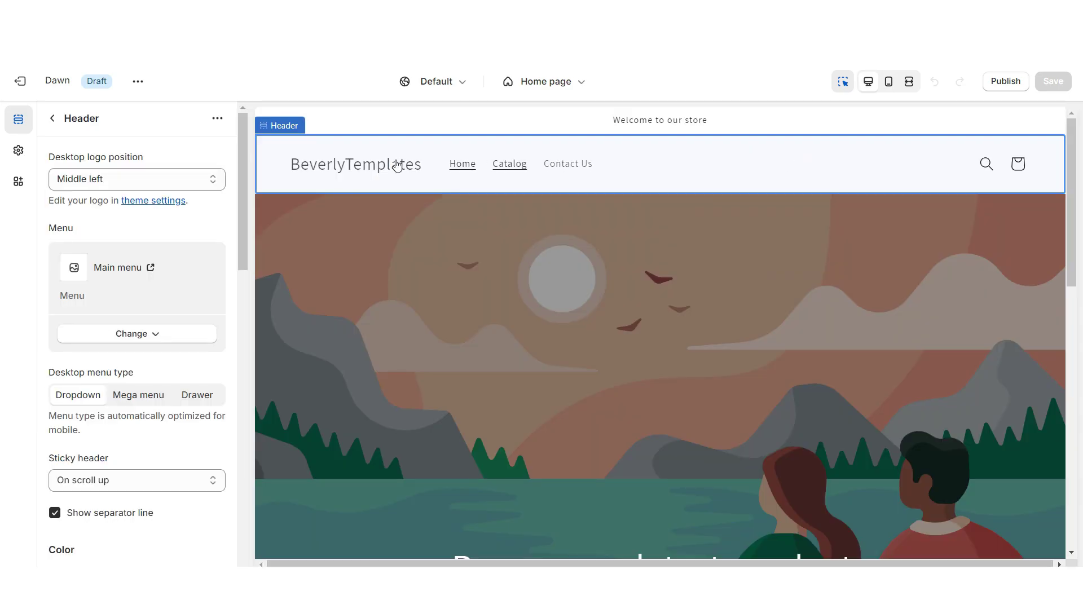
pyautogui.click(92, 181)
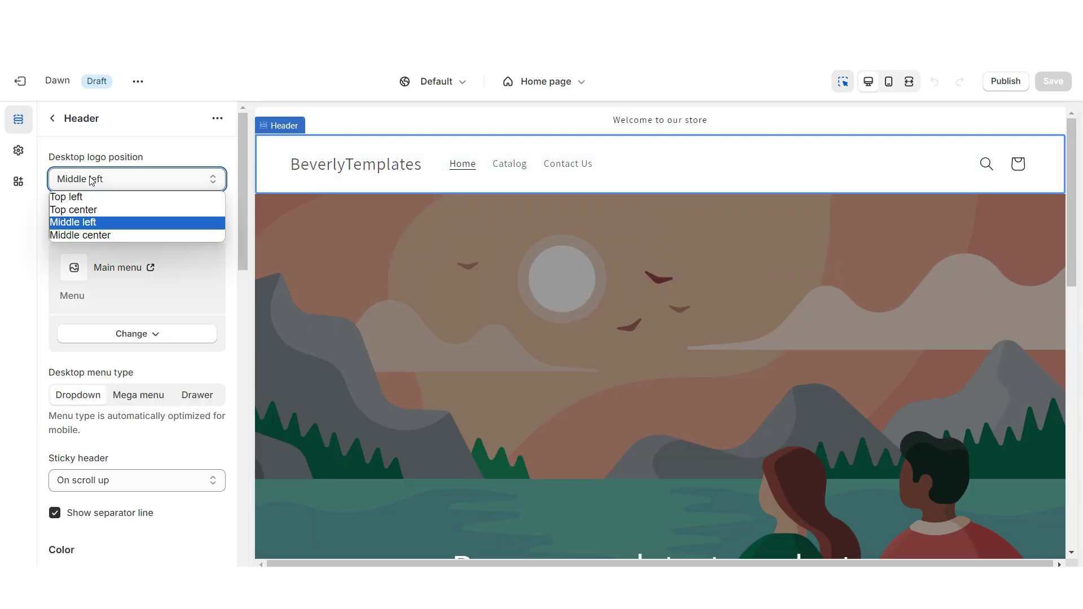
pyautogui.click(85, 233)
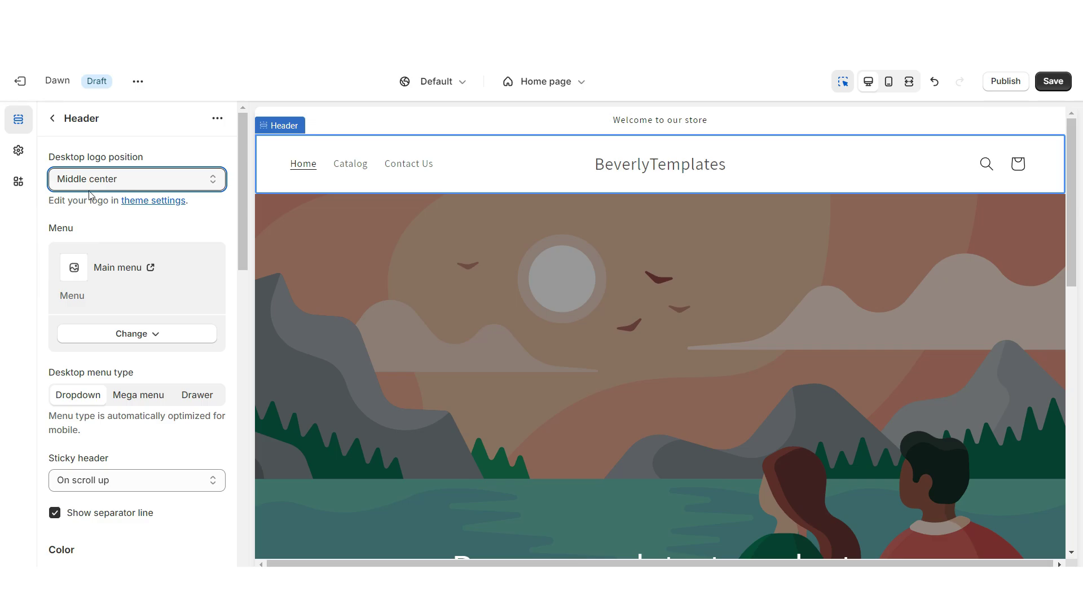
pyautogui.click(19, 150)
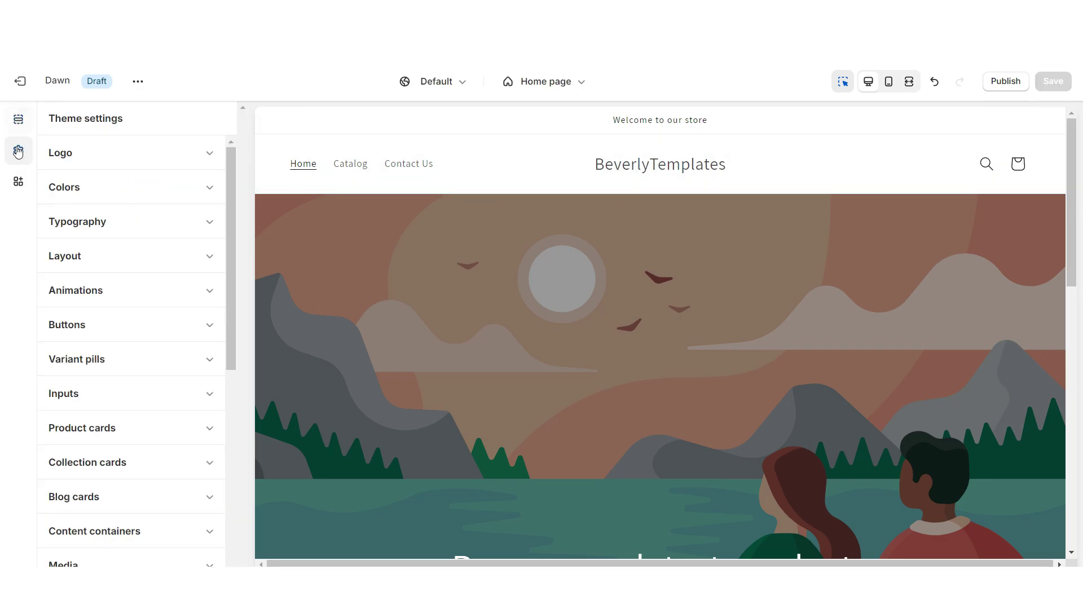
# Step: Upload the Jewelry The Boutique logo at 300 px desktop width and preview it full-width
pyautogui.click(105, 159)
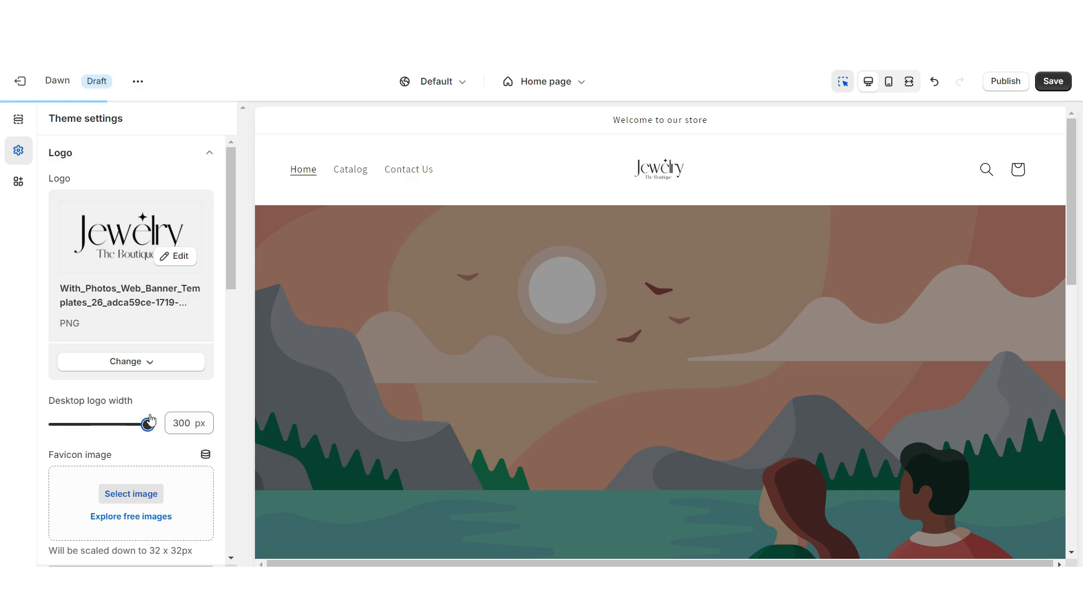
pyautogui.click(909, 81)
pyautogui.scroll(-10, 1069, 211)
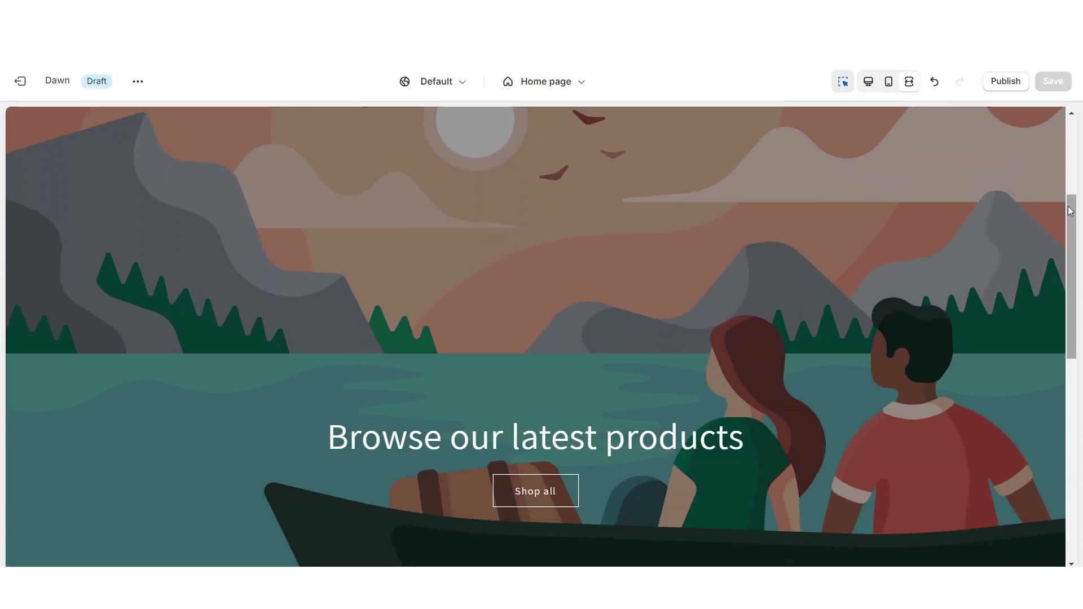
pyautogui.scroll(10, 1070, 210)
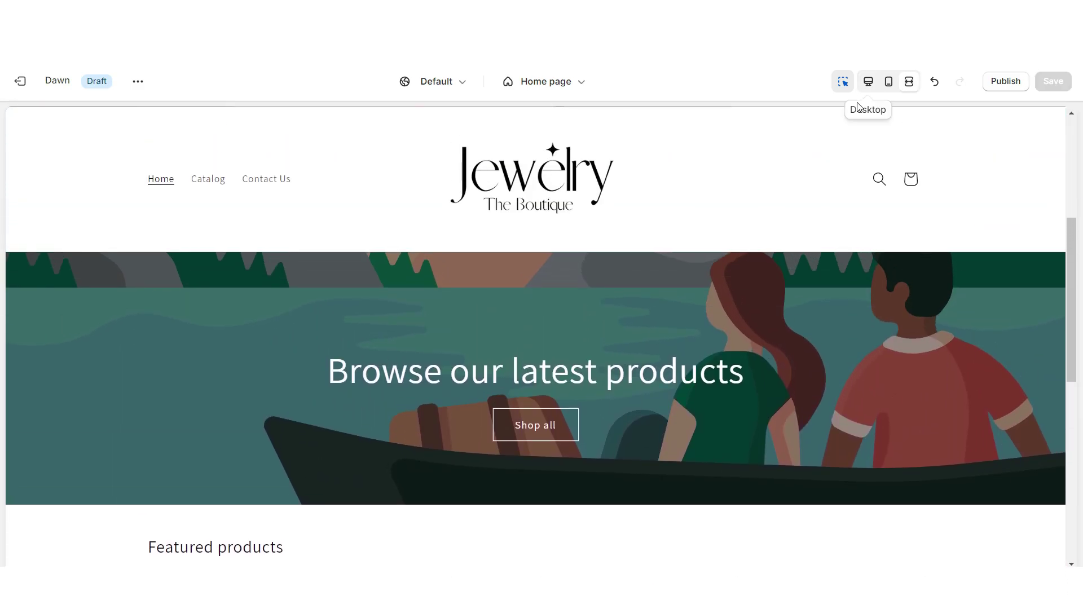
pyautogui.click(867, 81)
# Step: Set the header's Sticky header option to None and save
pyautogui.click(473, 174)
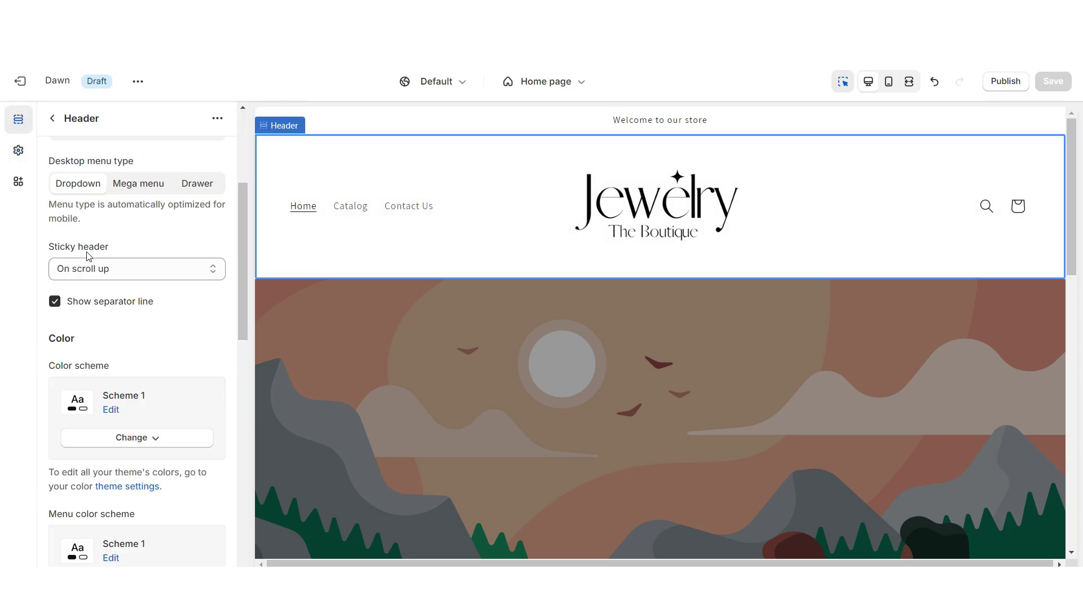
pyautogui.click(77, 273)
pyautogui.click(89, 285)
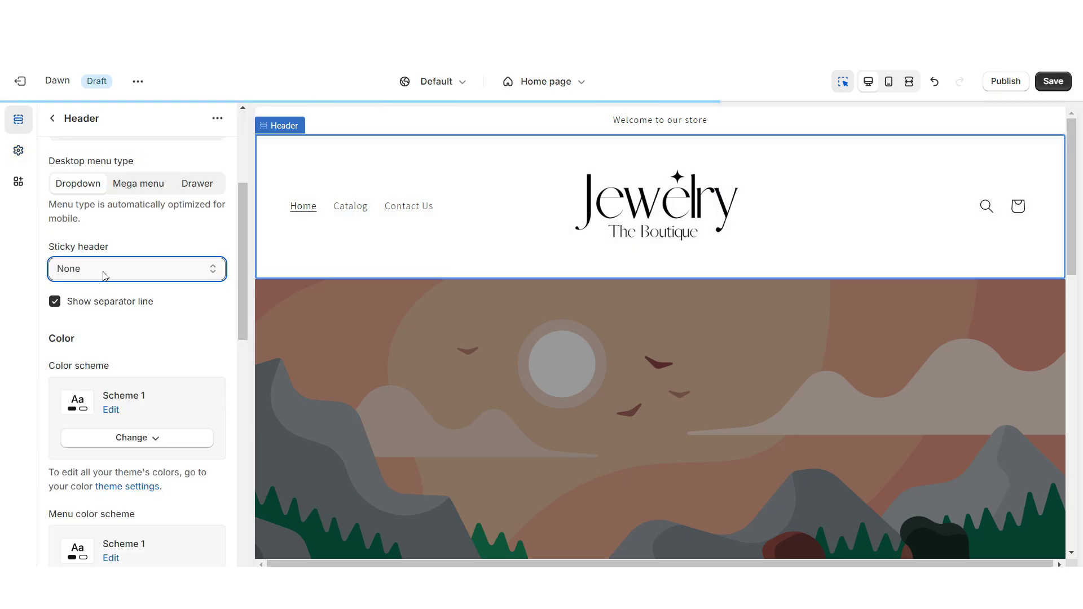
pyautogui.hotkey('ctrl', 's')
# Step: Show social icons on desktop in the announcement bar, with links set to 'Paste Your Link Here'
pyautogui.click(430, 119)
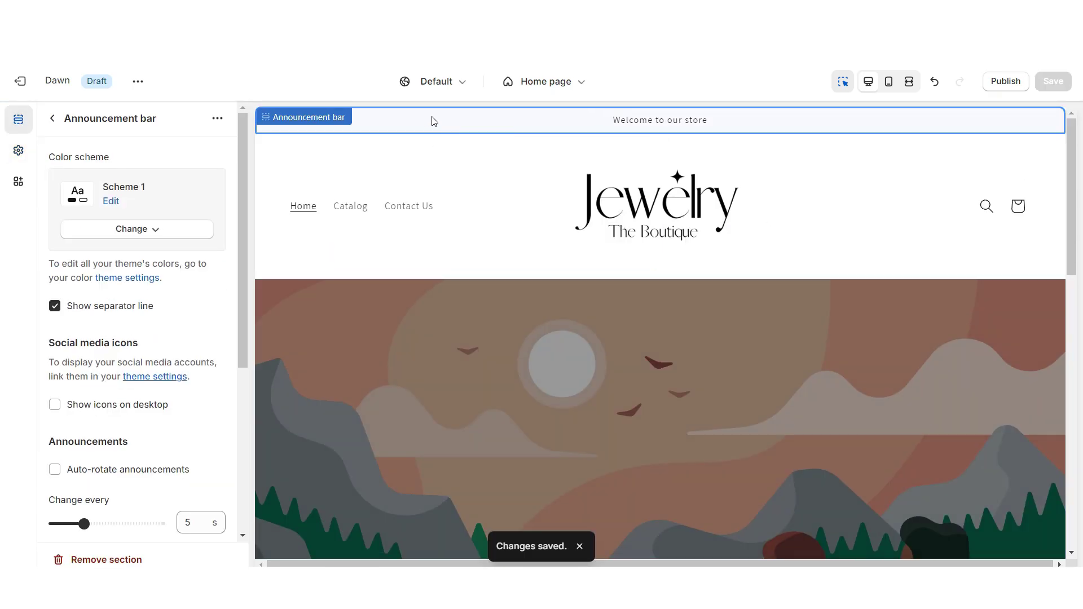
pyautogui.click(55, 404)
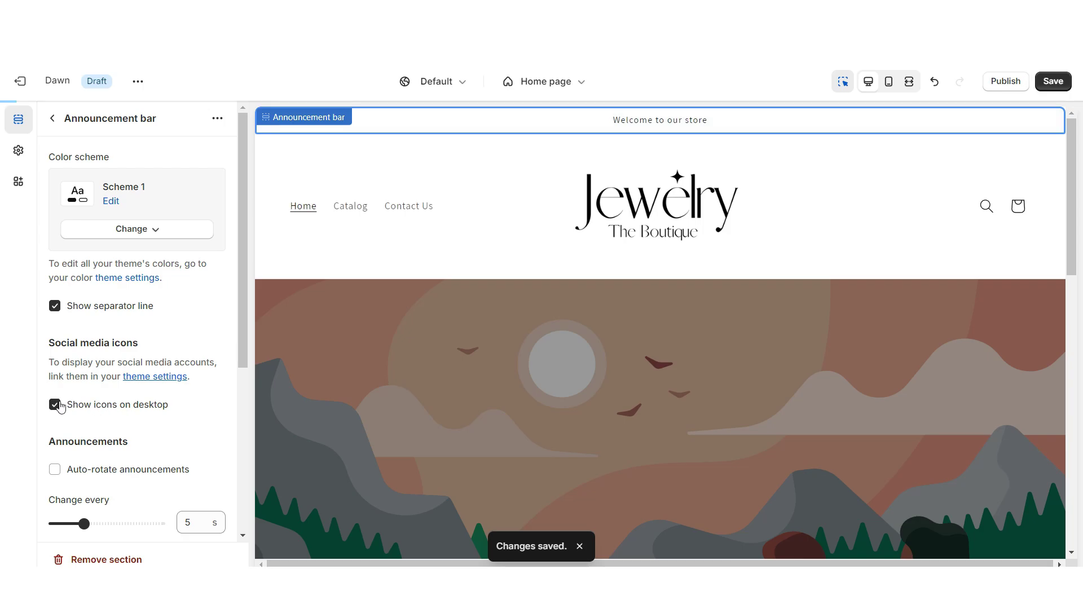
pyautogui.click(155, 376)
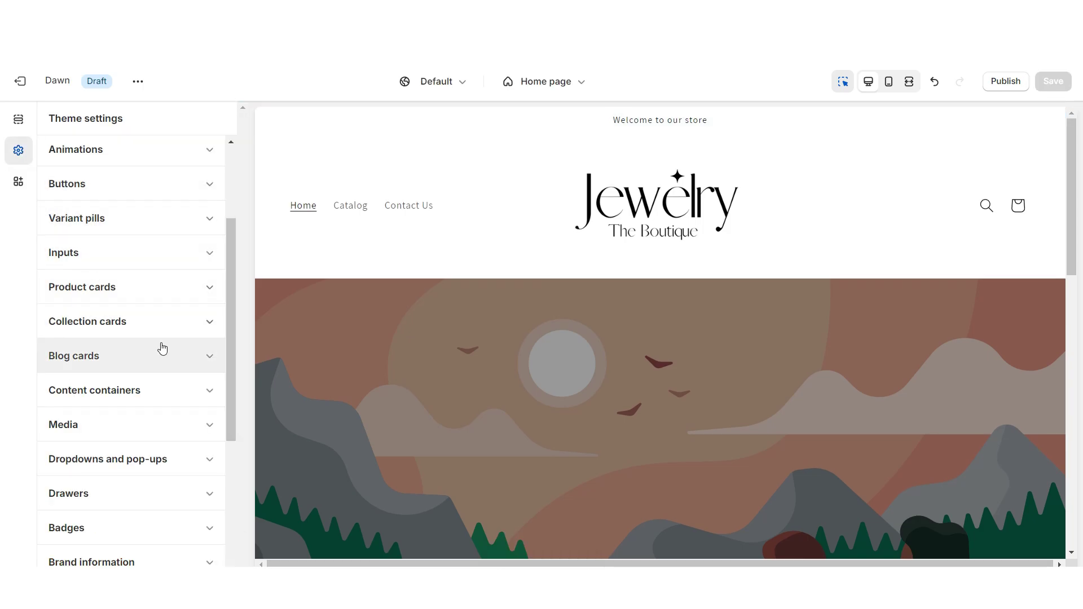
pyautogui.scroll(-4, 155, 382)
pyautogui.click(150, 386)
pyautogui.scroll(-3, 148, 394)
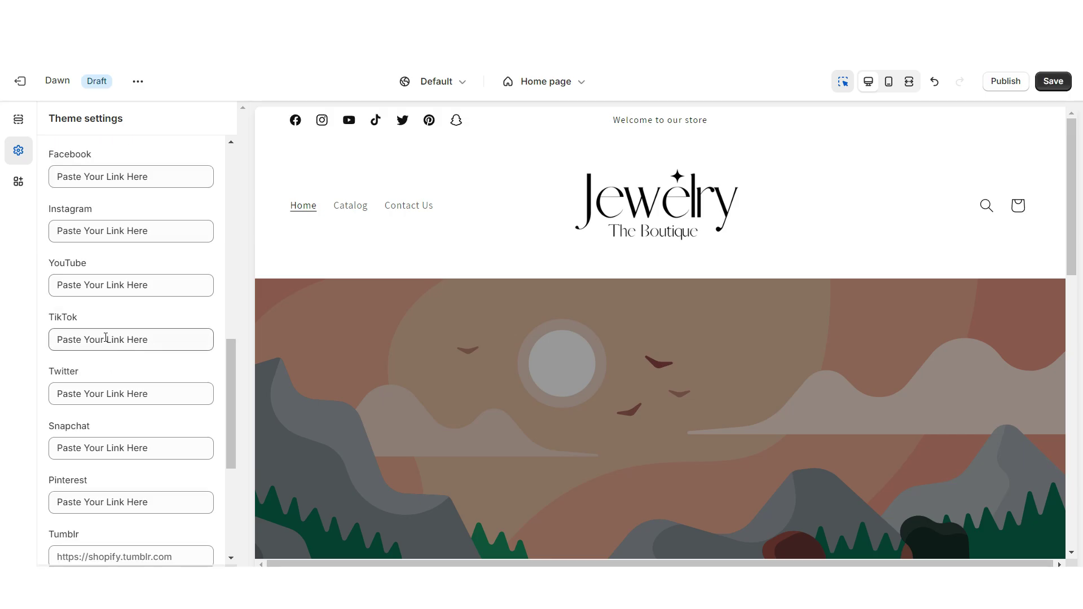
pyautogui.scroll(-20, 921, 405)
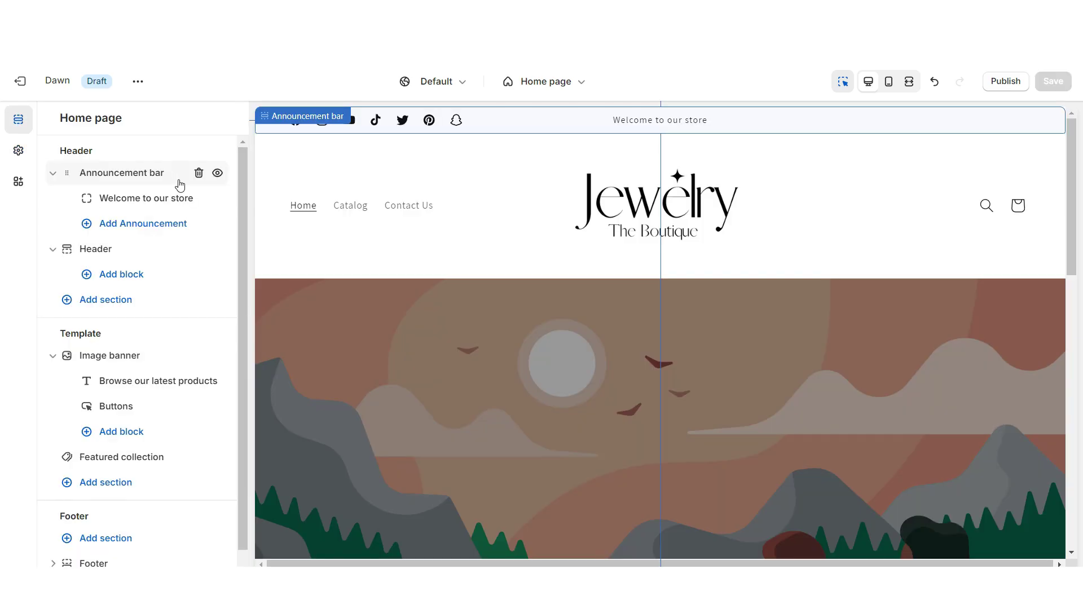
# Step: Delete the welcome announcement and set backgrounds to #F8EBE4 for Scheme 1 and #EADEDA for Scheme 2
pyautogui.click(191, 198)
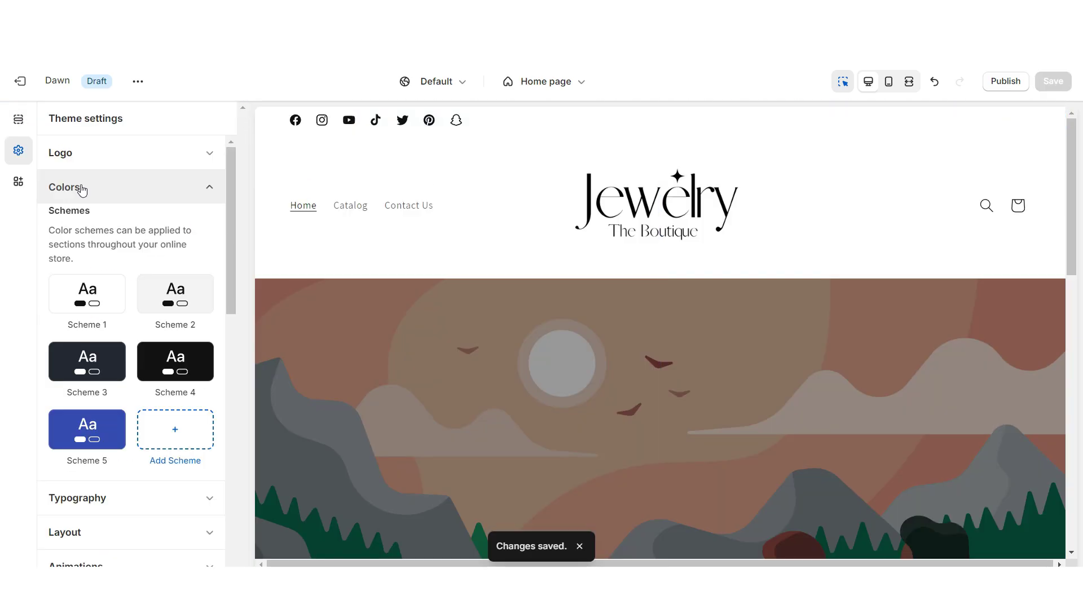
pyautogui.click(85, 293)
pyautogui.click(62, 261)
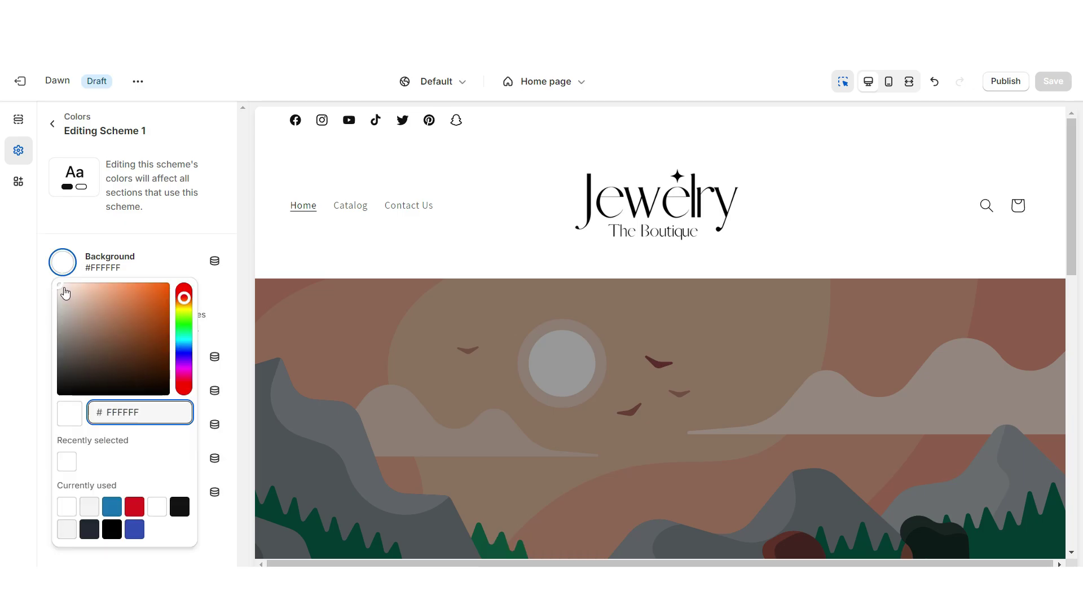
pyautogui.click(66, 287)
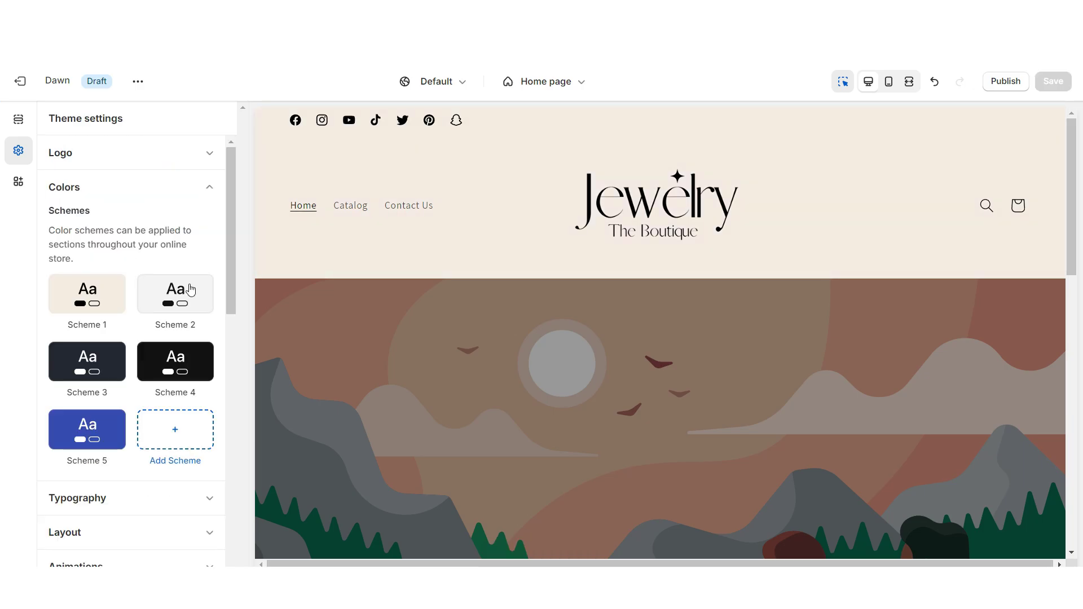
pyautogui.click(176, 292)
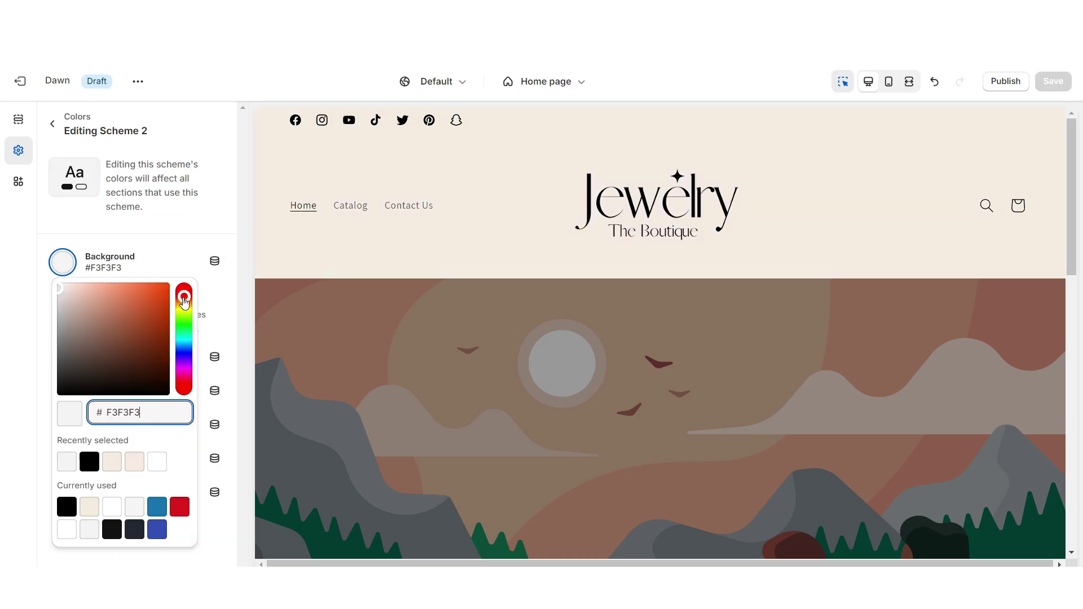
pyautogui.moveTo(67, 298); pyautogui.dragTo(79, 295)
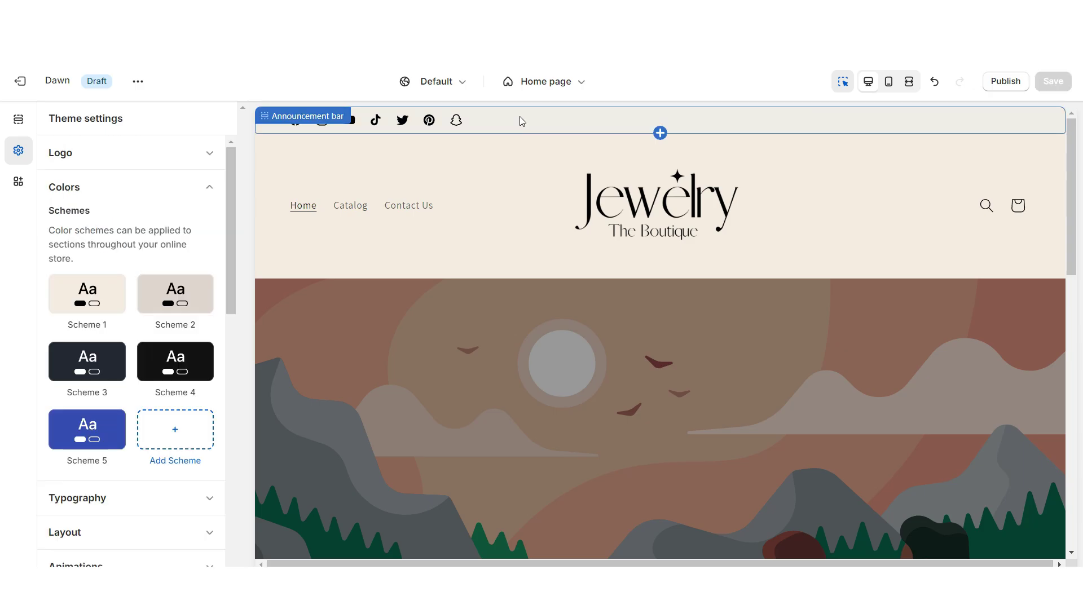
# Step: Apply colour Scheme 2 to the announcement bar and save
pyautogui.click(530, 120)
pyautogui.click(163, 230)
pyautogui.click(155, 298)
pyautogui.click(152, 276)
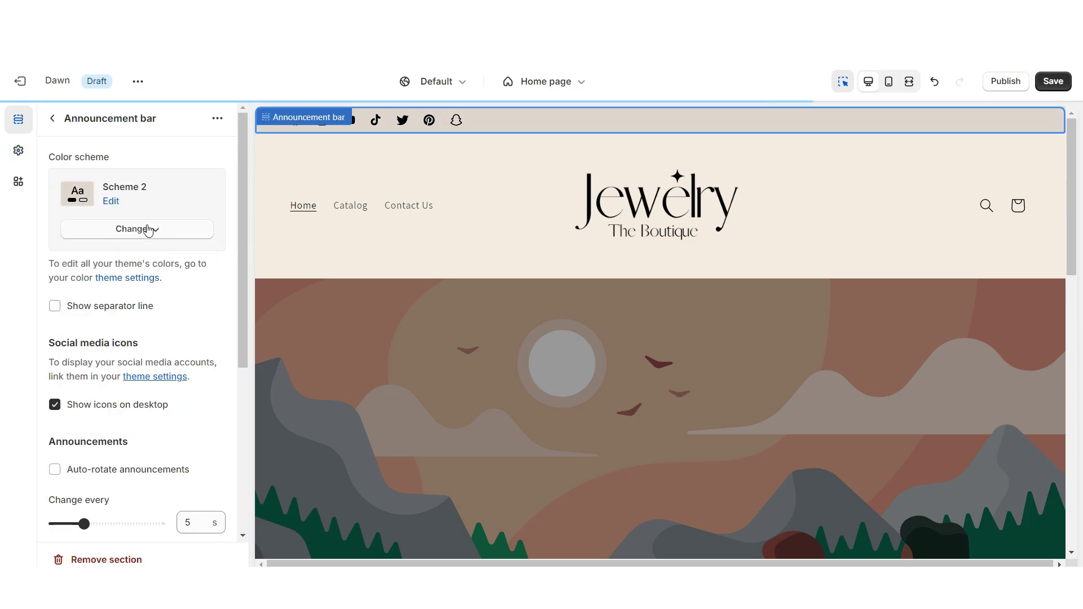
# Step: Set the headings font to Cormorant and the body font to Cabin
pyautogui.click(136, 229)
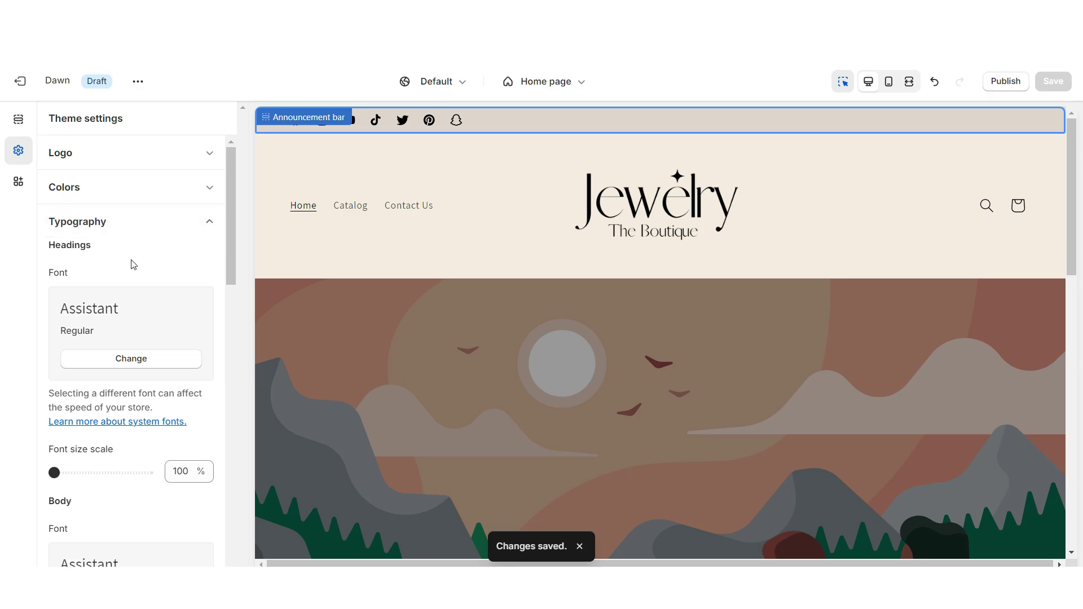
pyautogui.click(147, 368)
pyautogui.scroll(-10, 135, 254)
pyautogui.click(218, 282)
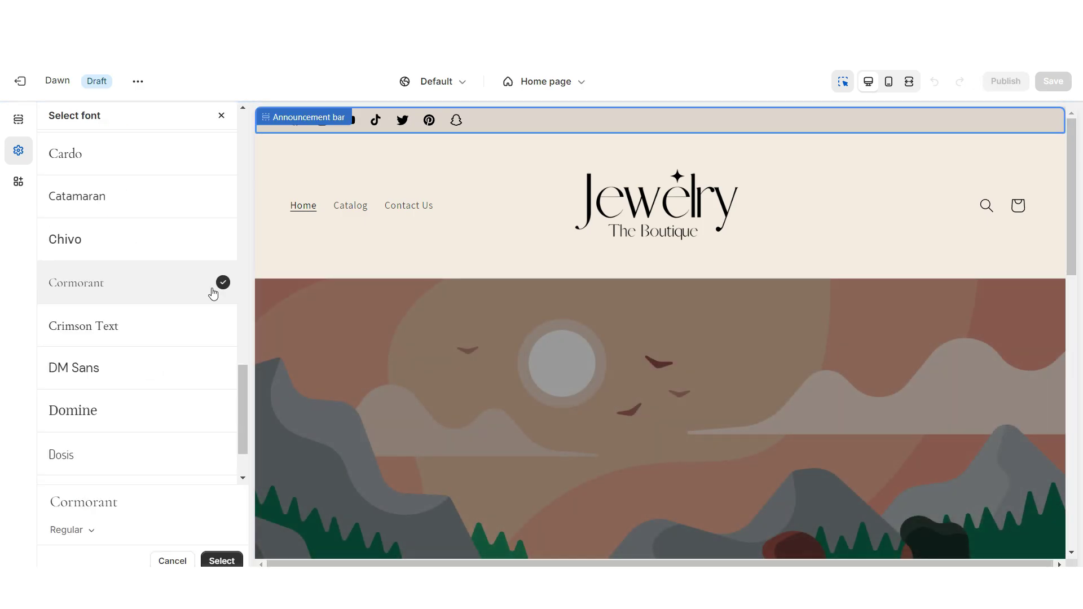
pyautogui.click(220, 559)
pyautogui.click(119, 475)
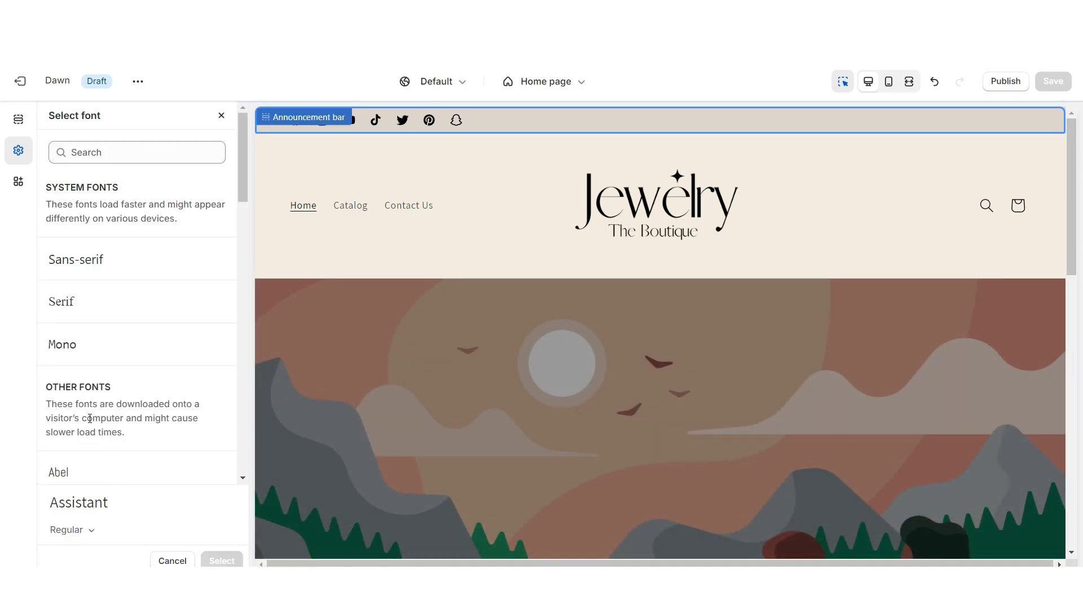
pyautogui.scroll(-15, 90, 419)
pyautogui.click(96, 462)
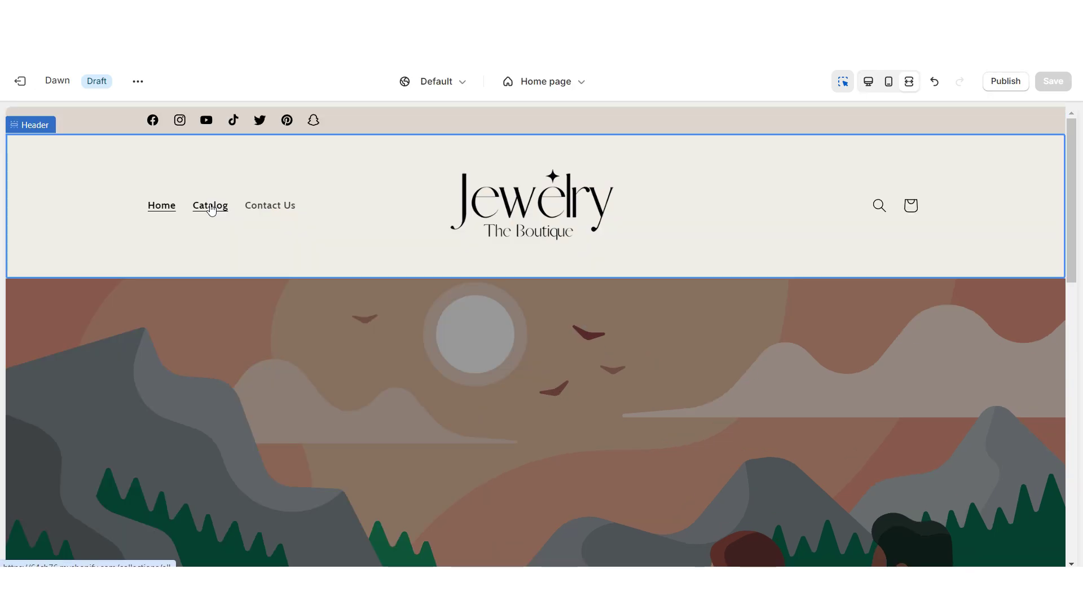
# Step: Preview the storefront full-width and view its Contact Us page
pyautogui.click(211, 205)
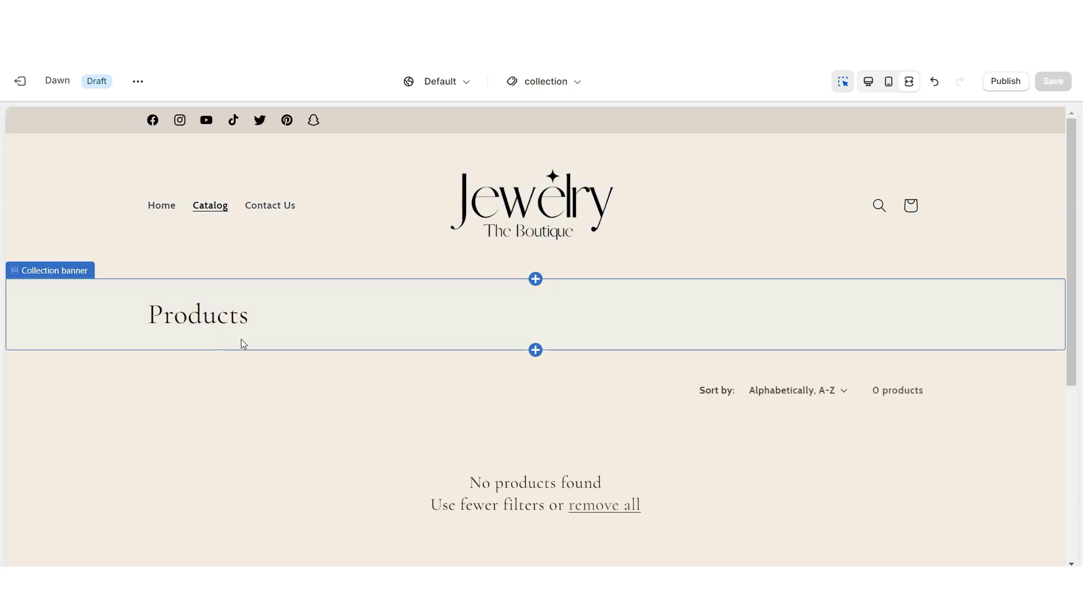
pyautogui.scroll(-5, 240, 344)
pyautogui.scroll(5, 300, 304)
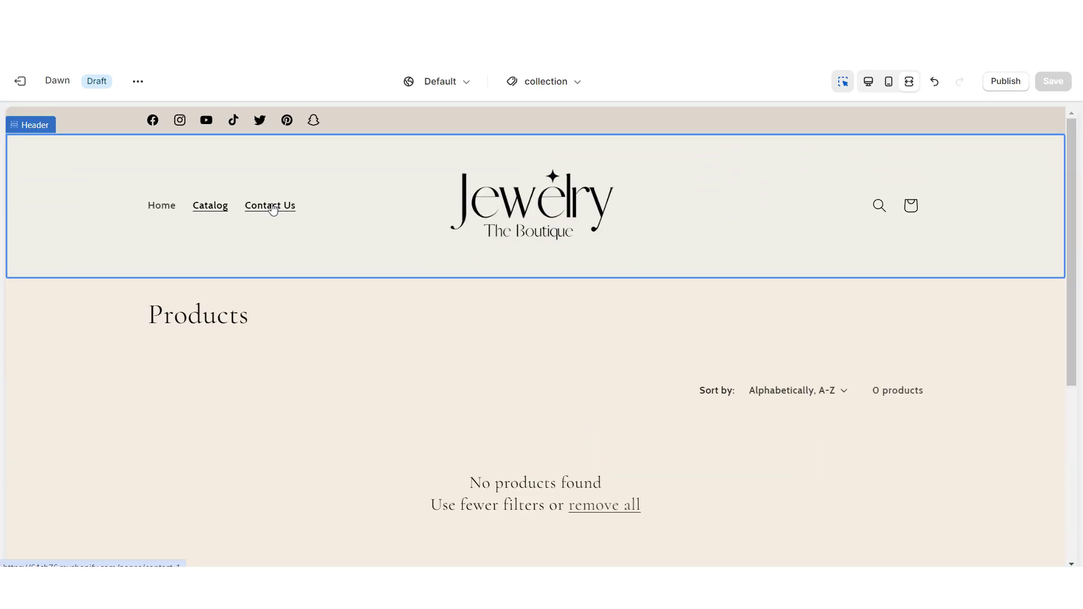
pyautogui.click(273, 207)
pyautogui.scroll(-5, 75, 320)
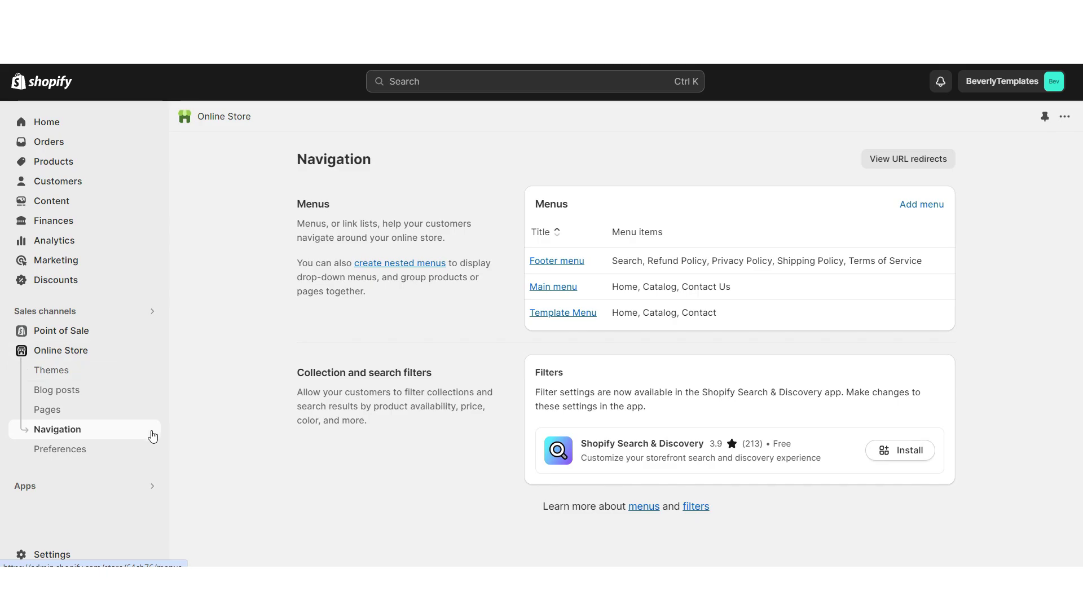
# Step: Open the Main menu, edit the Catalog item's All products link, and start a new menu item
pyautogui.click(559, 289)
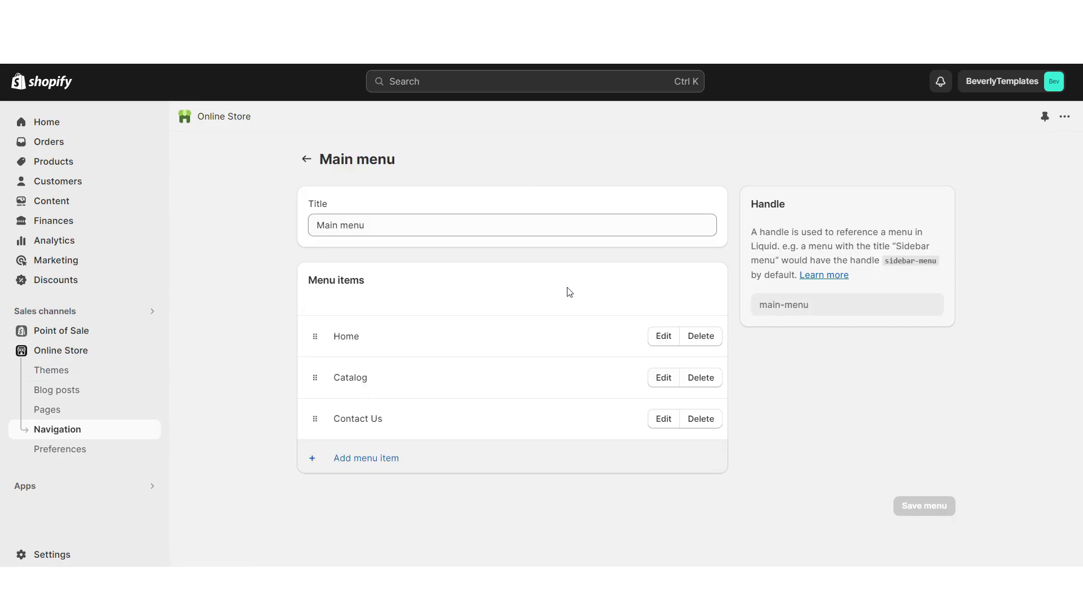
pyautogui.click(663, 377)
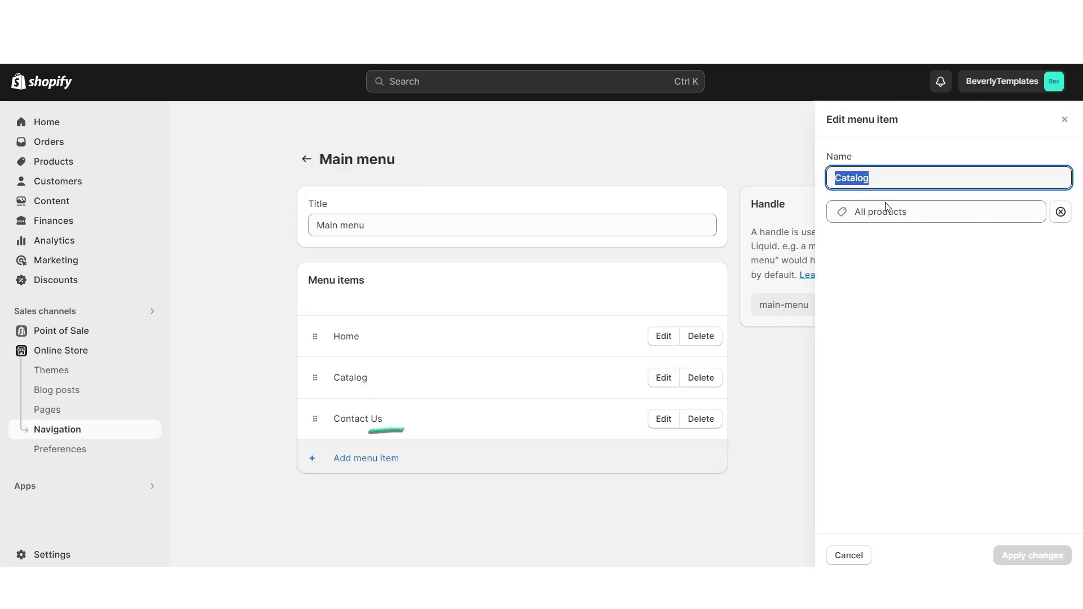
pyautogui.click(366, 458)
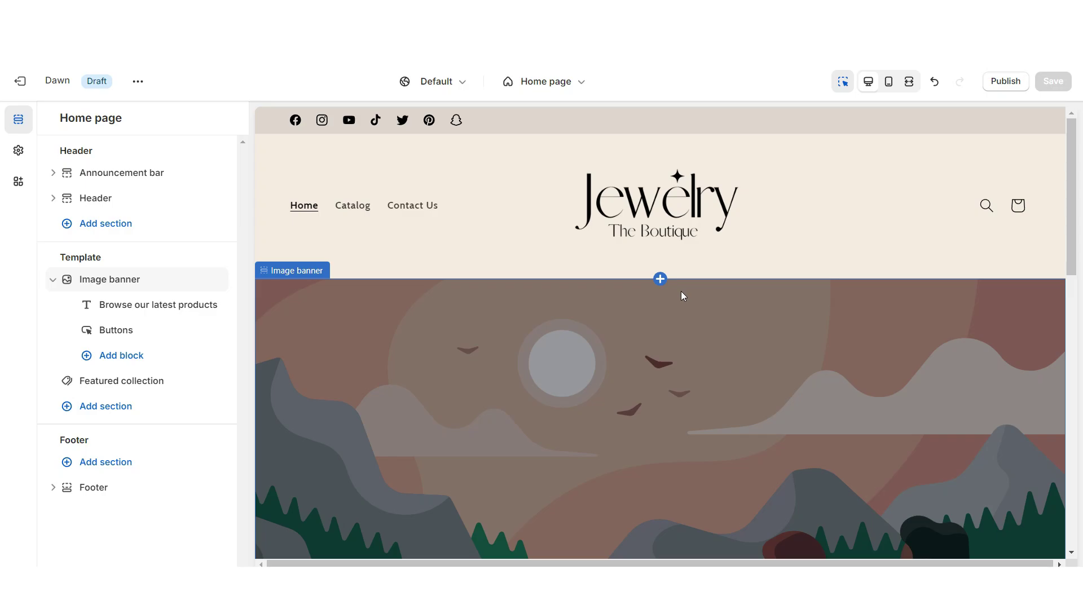
# Step: Add a Slideshow section to the home page and delete the Image banner section
pyautogui.click(660, 278)
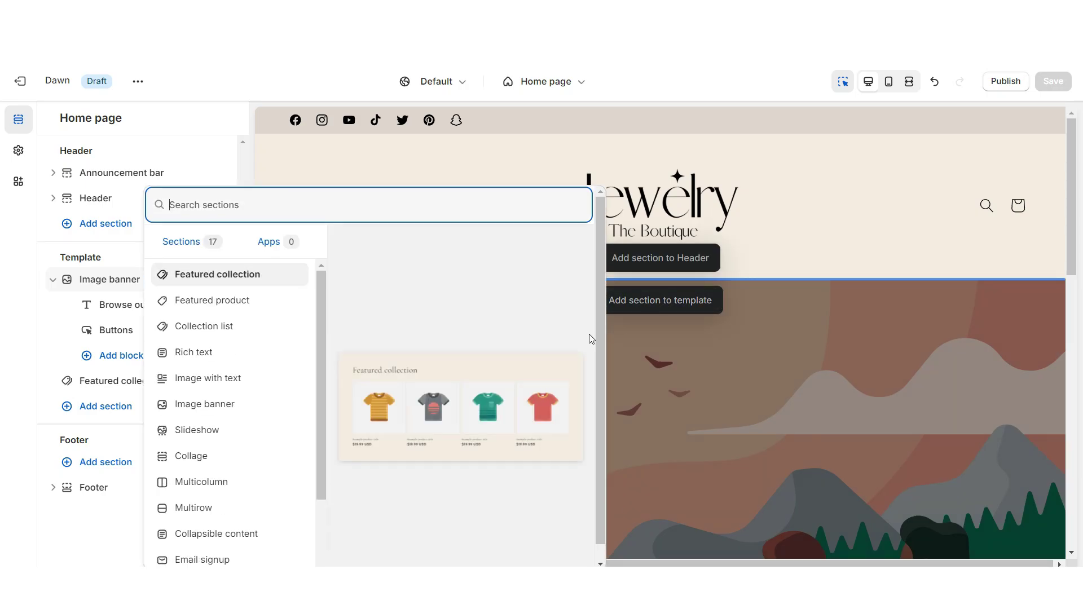
pyautogui.click(196, 430)
pyautogui.click(339, 323)
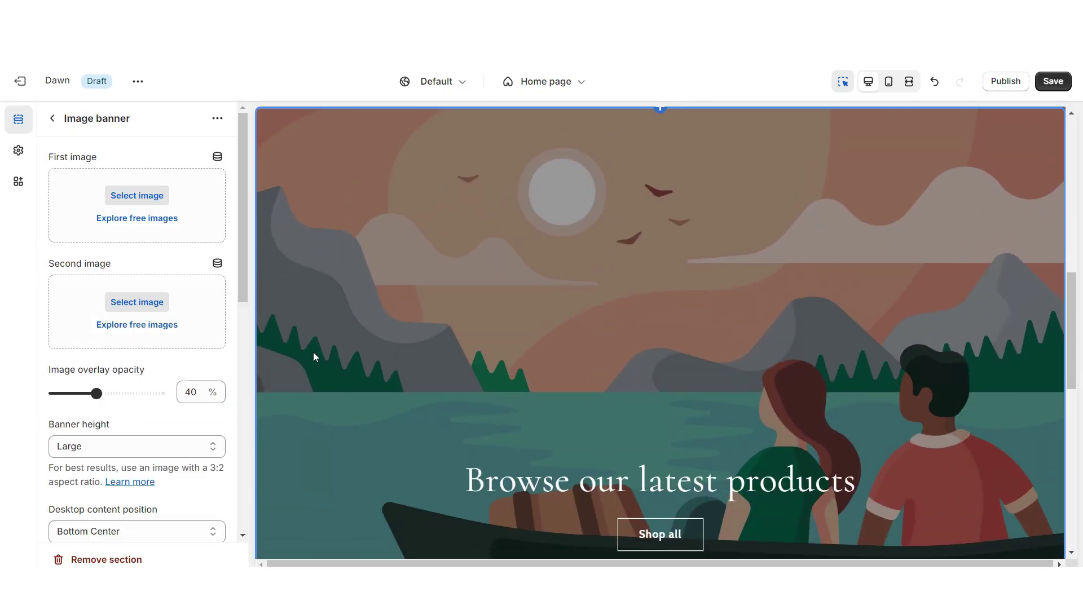
pyautogui.click(130, 559)
pyautogui.click(290, 275)
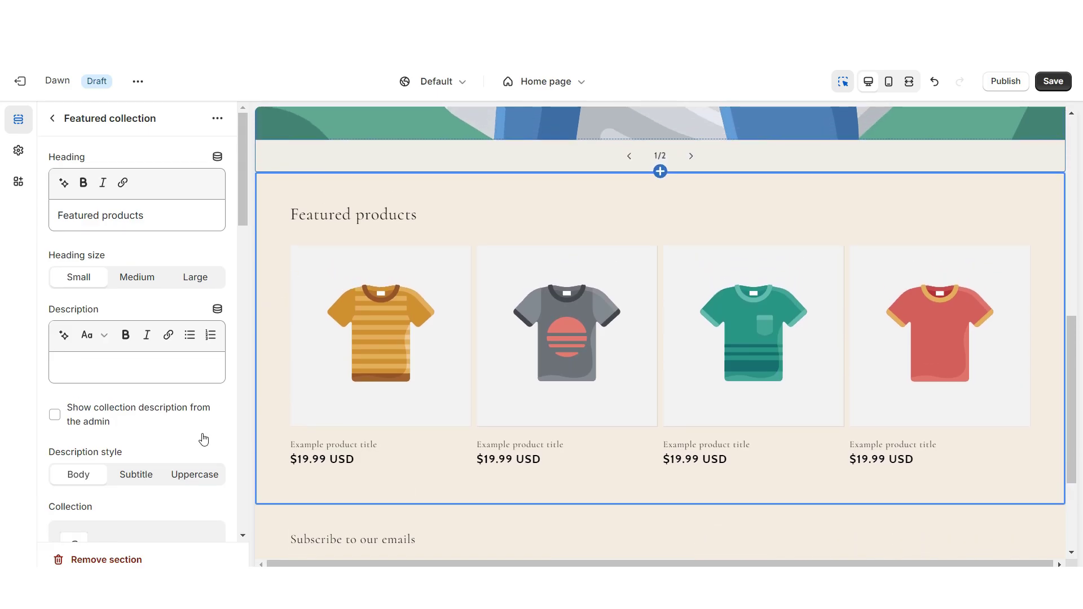
# Step: Clear the first slide's heading and subheading text
pyautogui.click(94, 324)
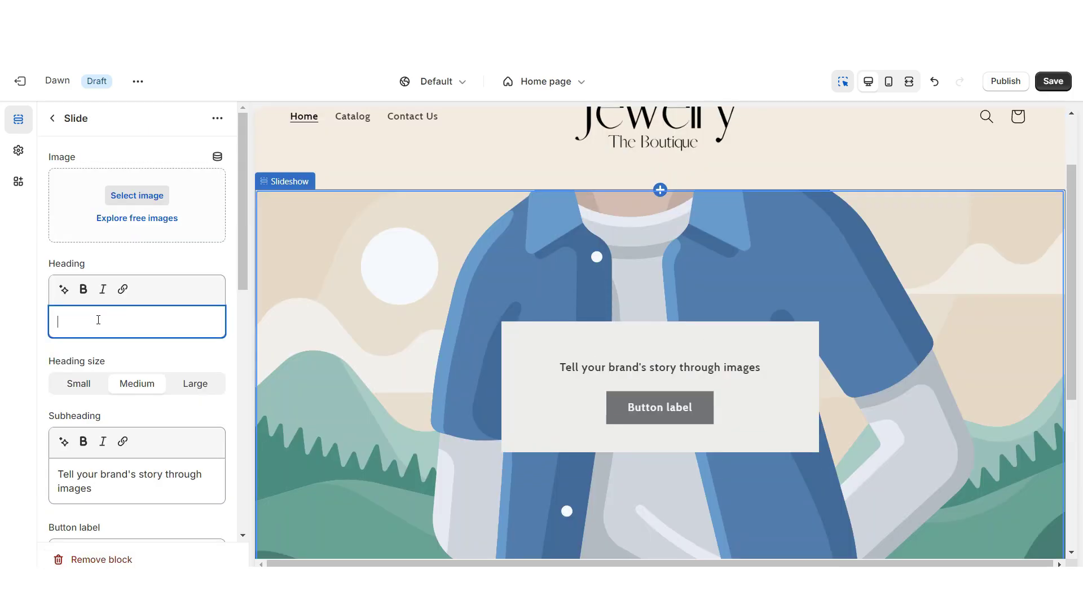
pyautogui.scroll(-3, 98, 320)
pyautogui.click(89, 335)
pyautogui.hotkey('ctrl', 'a')
pyautogui.press('BackSpace')
pyautogui.scroll(-7, 68, 298)
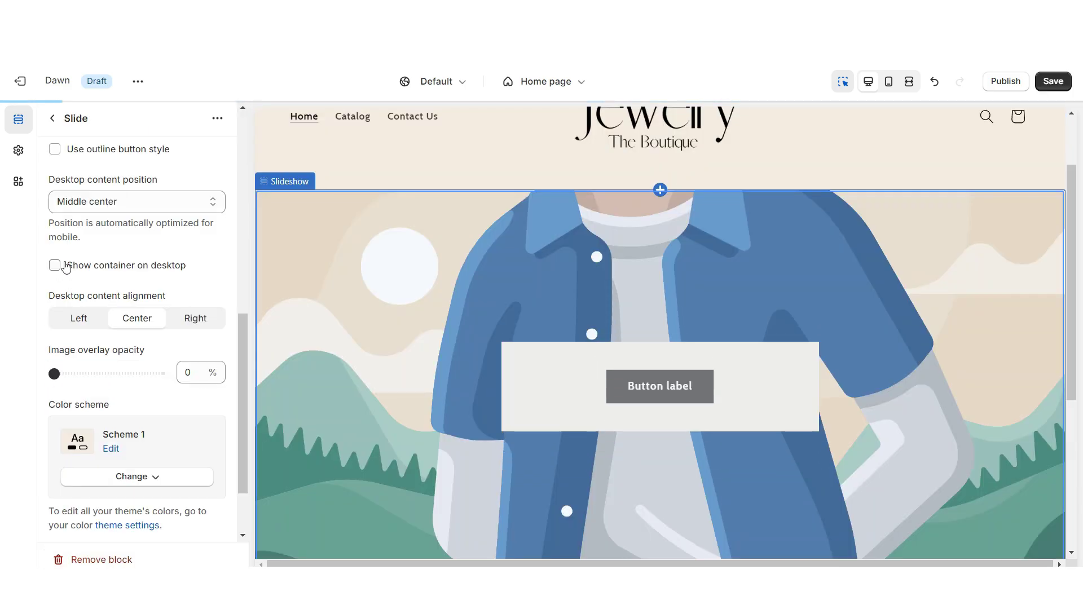
pyautogui.scroll(1, 59, 268)
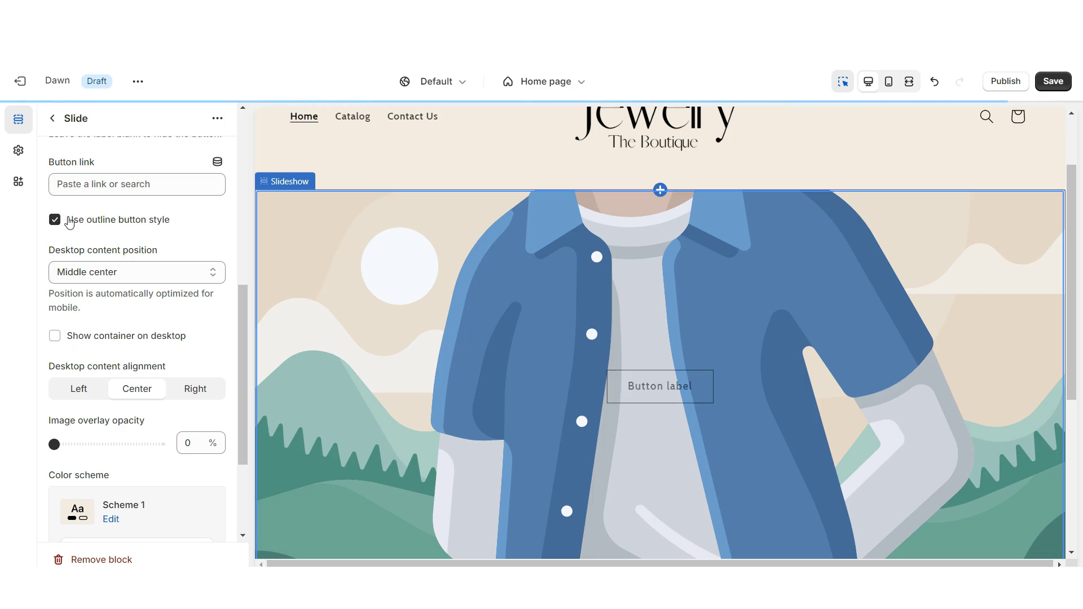
pyautogui.scroll(2, 127, 271)
# Step: Link the first slide's button to All collections and place its content at bottom left
pyautogui.click(110, 325)
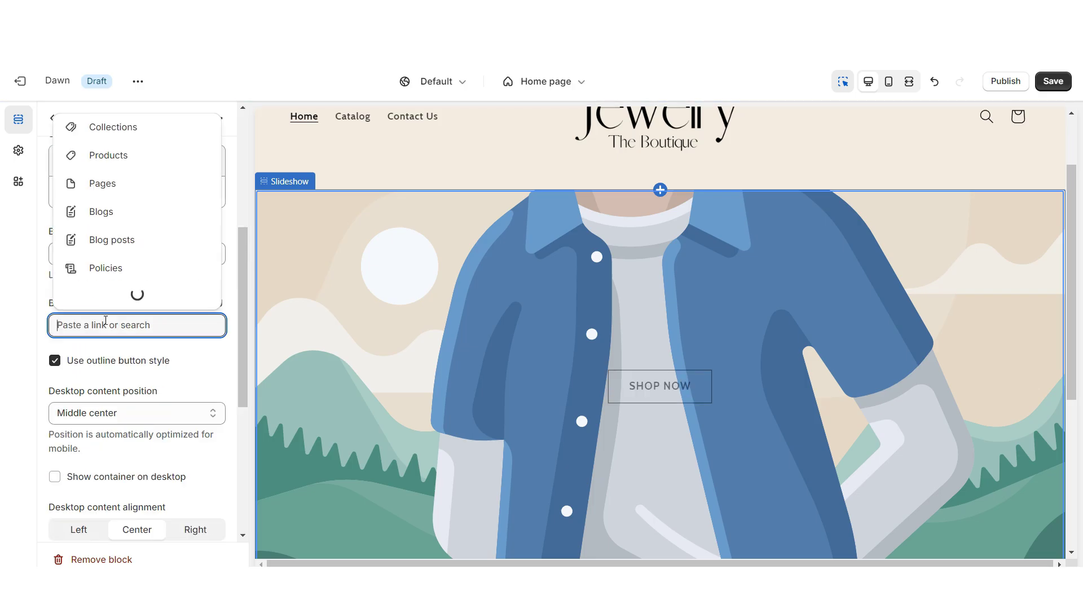
pyautogui.click(112, 155)
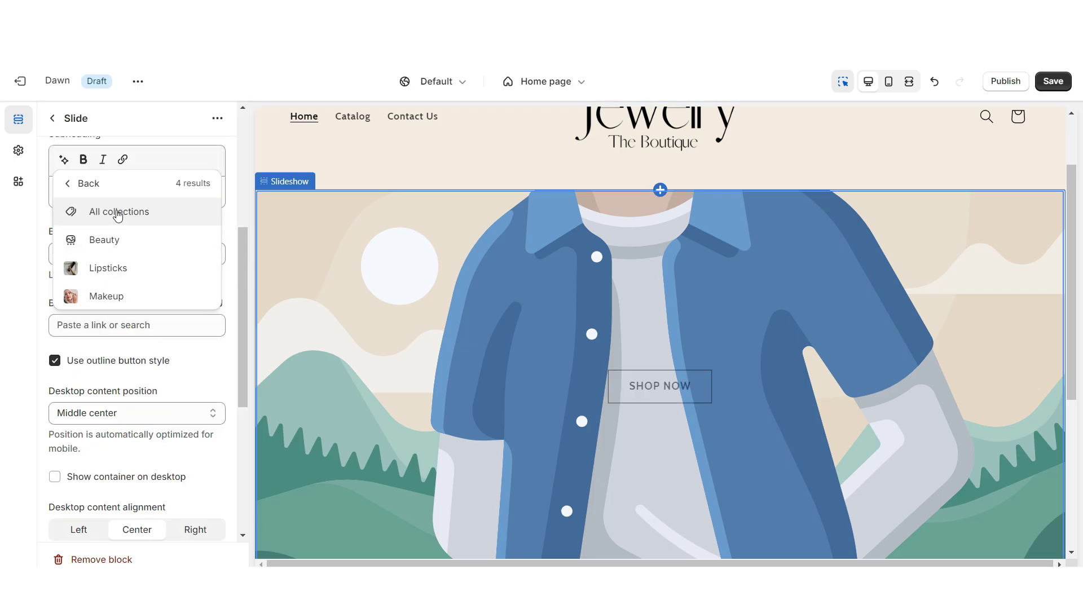
pyautogui.click(116, 211)
pyautogui.scroll(-4, 130, 294)
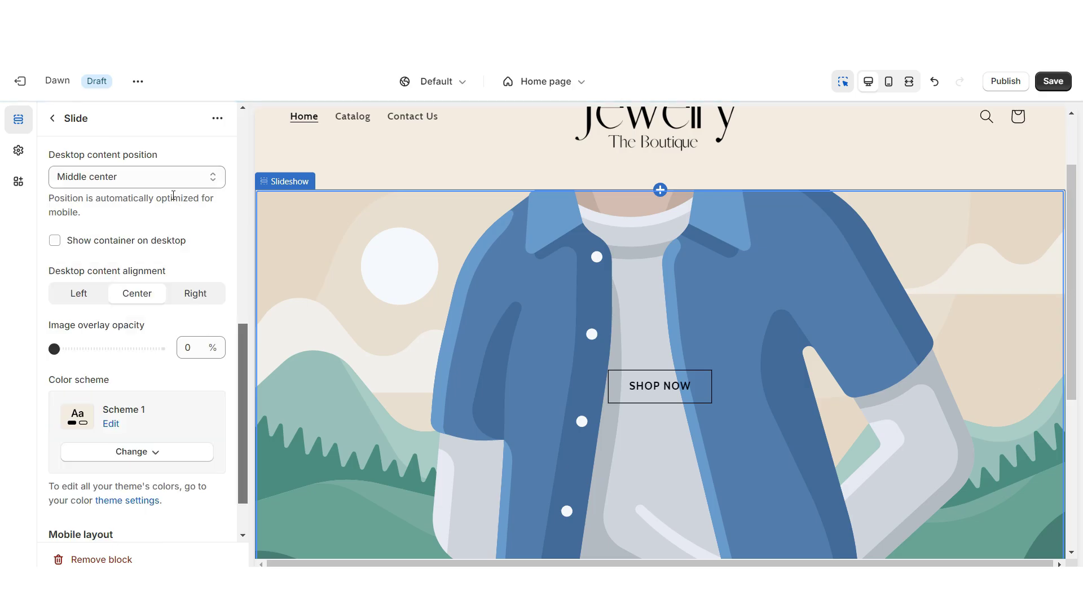
pyautogui.click(113, 175)
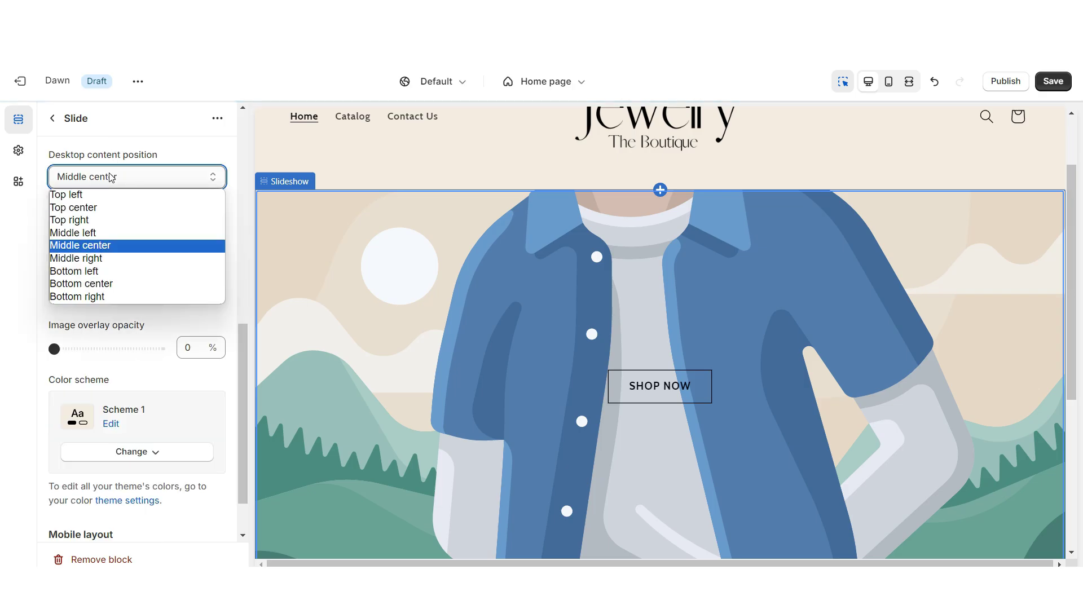
pyautogui.click(110, 269)
# Step: Move the second slide's content position to bottom center
pyautogui.click(691, 529)
pyautogui.click(428, 249)
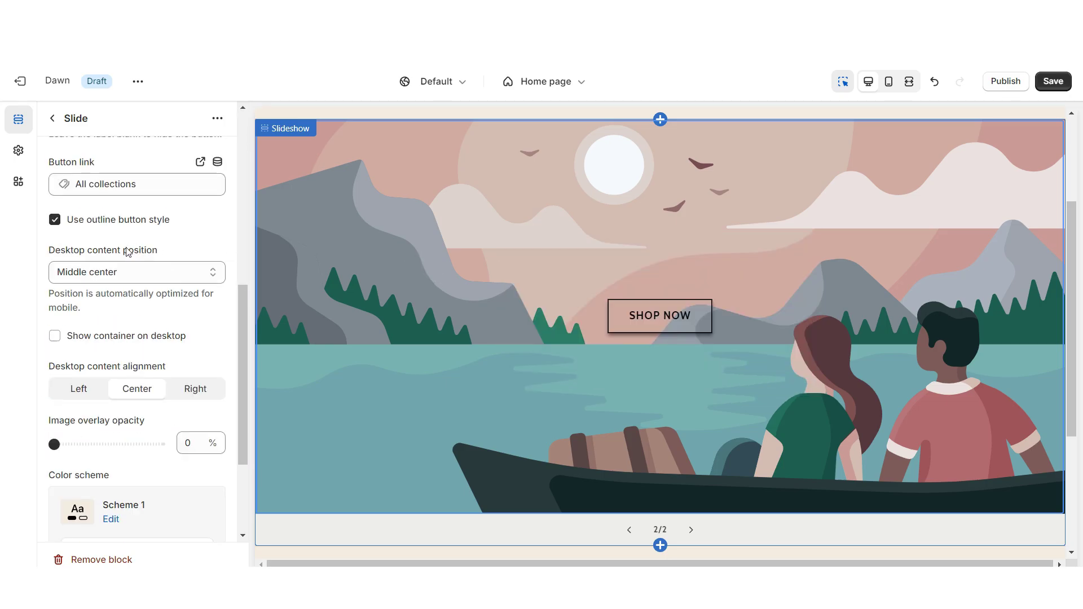
pyautogui.click(133, 272)
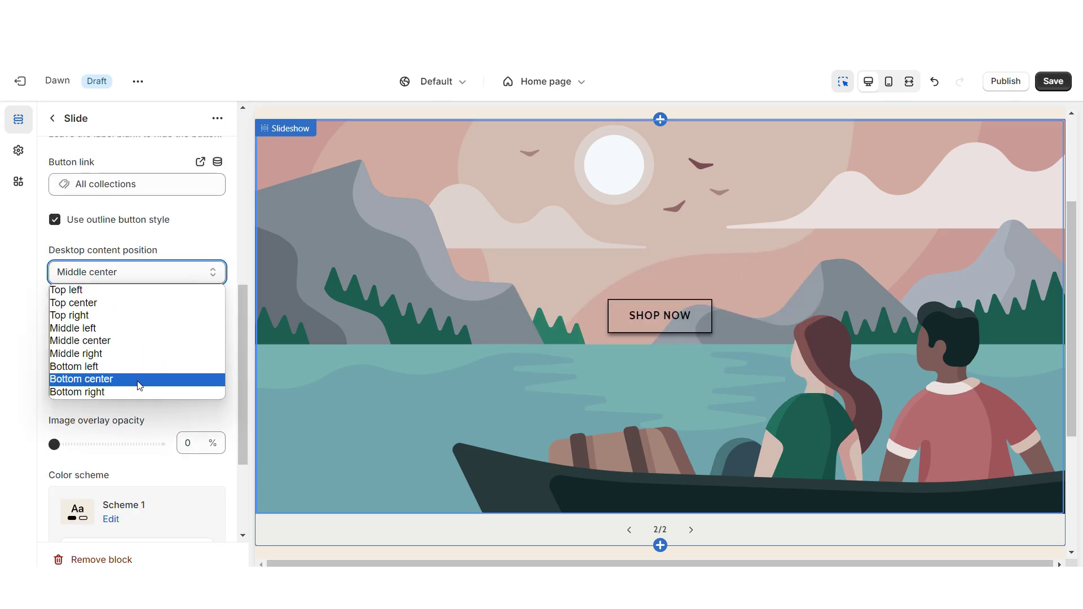
pyautogui.click(140, 379)
pyautogui.click(660, 533)
# Step: Add a third slide with cleared text and bottom-left content, then preview the slideshow full-width
pyautogui.click(659, 529)
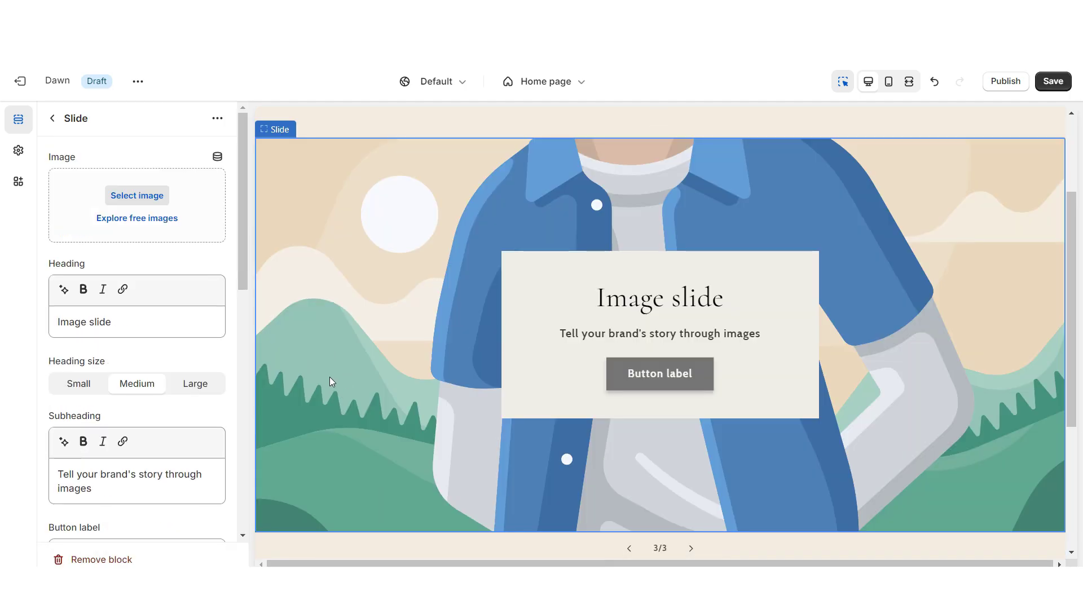
pyautogui.tripleClick(116, 321)
pyautogui.press('BackSpace')
pyautogui.scroll(-5, 137, 338)
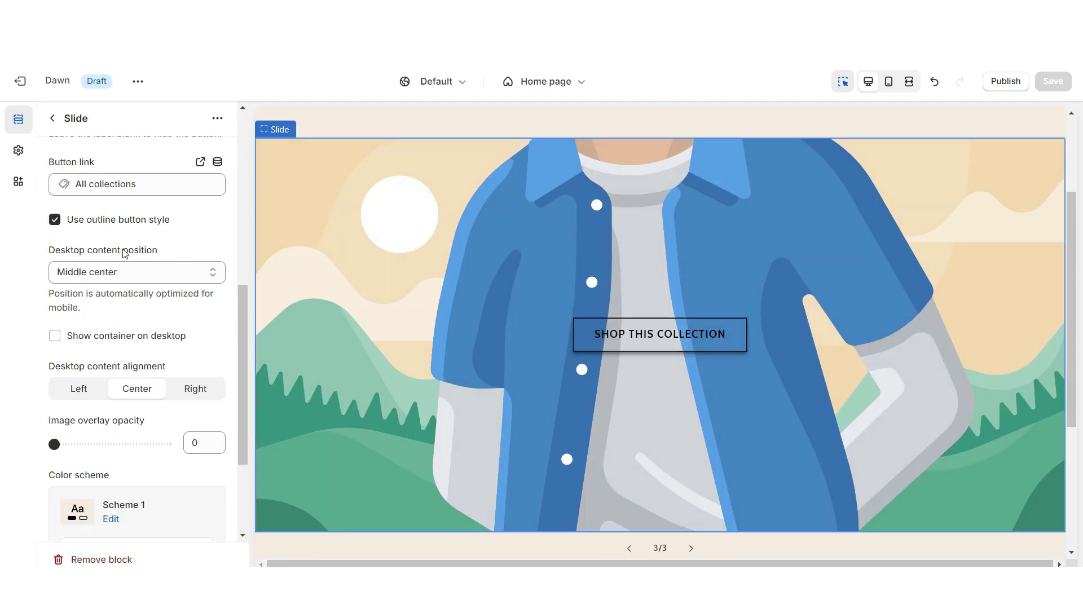
pyautogui.click(122, 273)
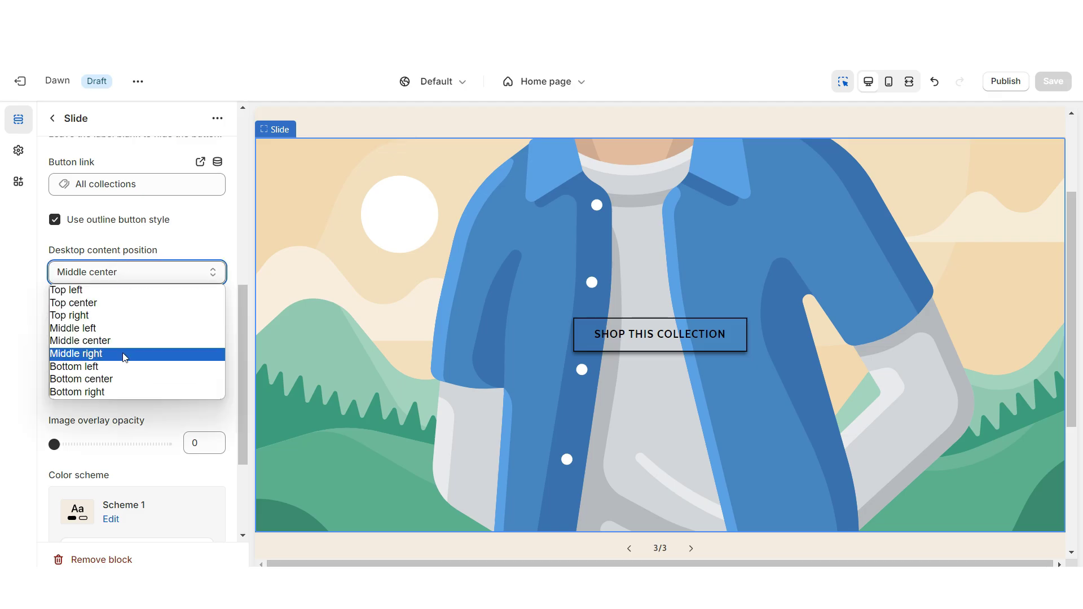
pyautogui.click(116, 367)
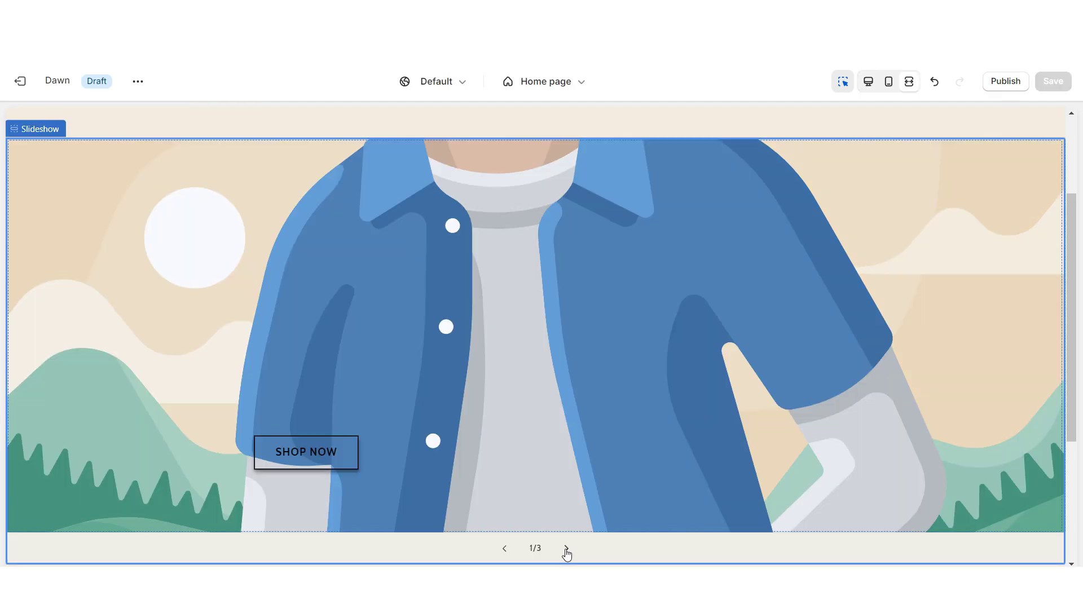
pyautogui.click(565, 550)
# Step: Create a 4320 × 2160 px Canva design with a beige #EFE5DF background
pyautogui.click(565, 551)
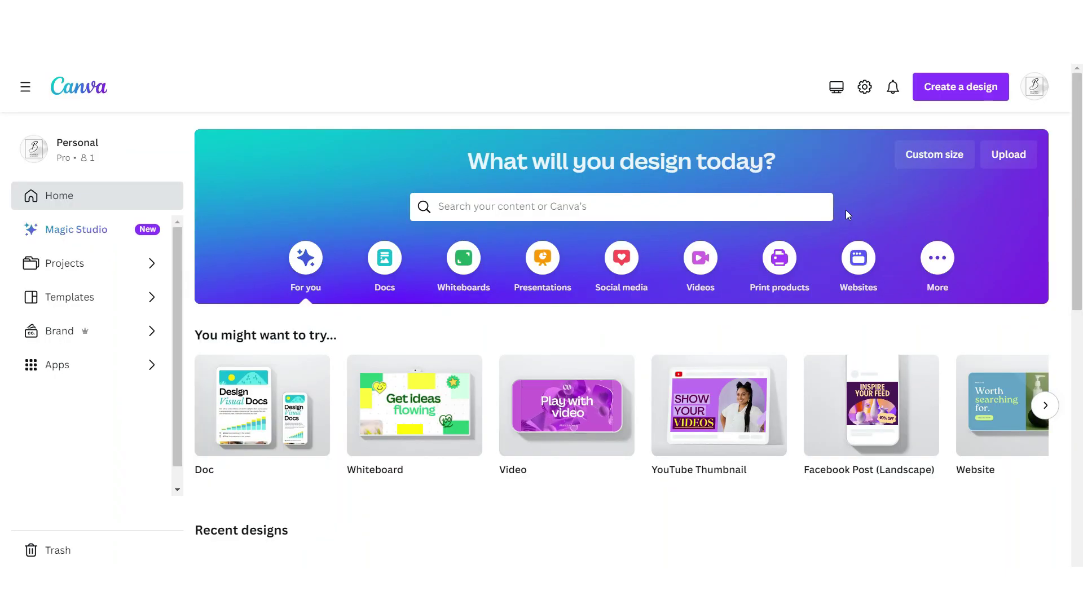
pyautogui.click(923, 154)
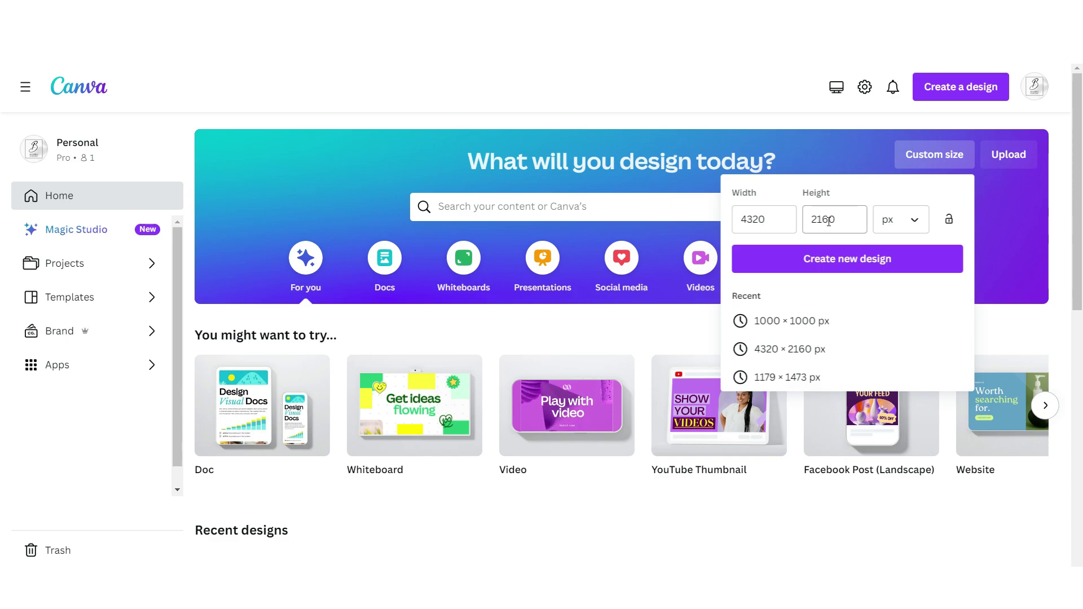
pyautogui.press('Return')
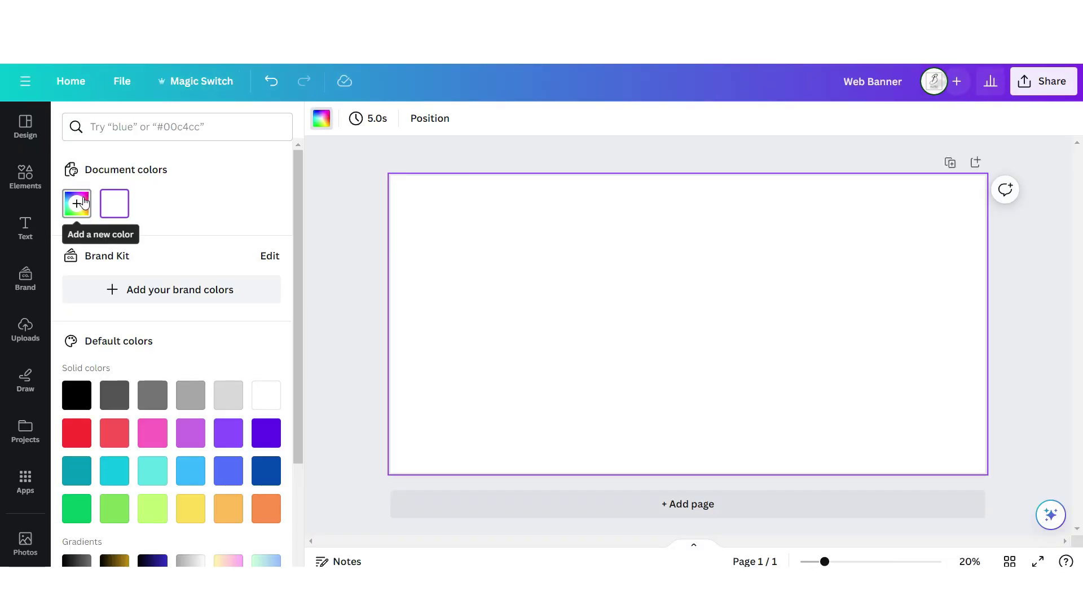
pyautogui.click(79, 206)
pyautogui.write('#EFE5DF')
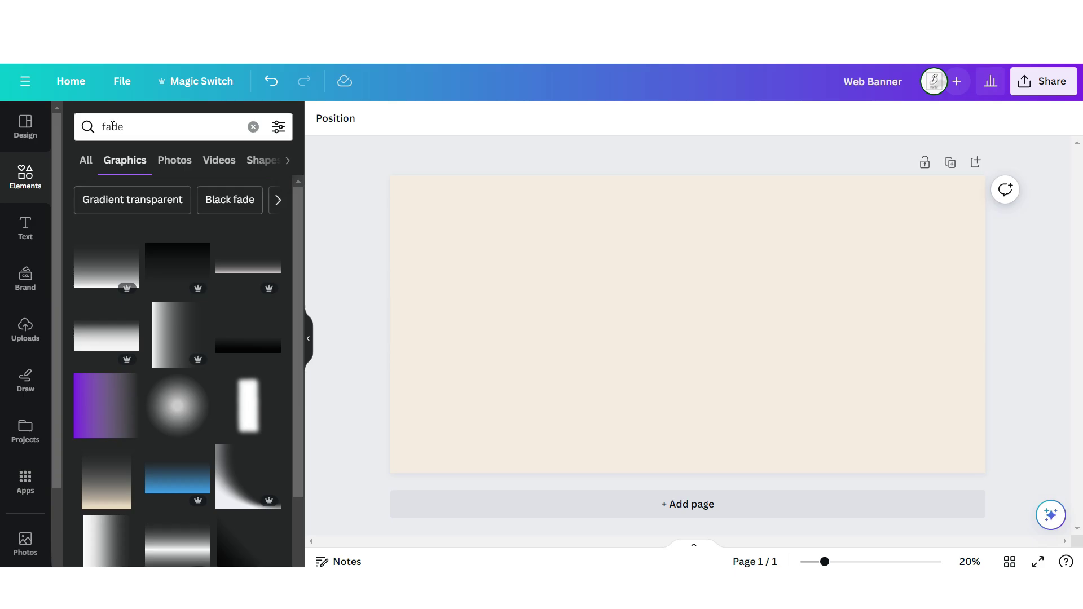
# Step: Add a soft fade graphic over the banner background
pyautogui.scroll(-1, 169, 338)
pyautogui.click(117, 398)
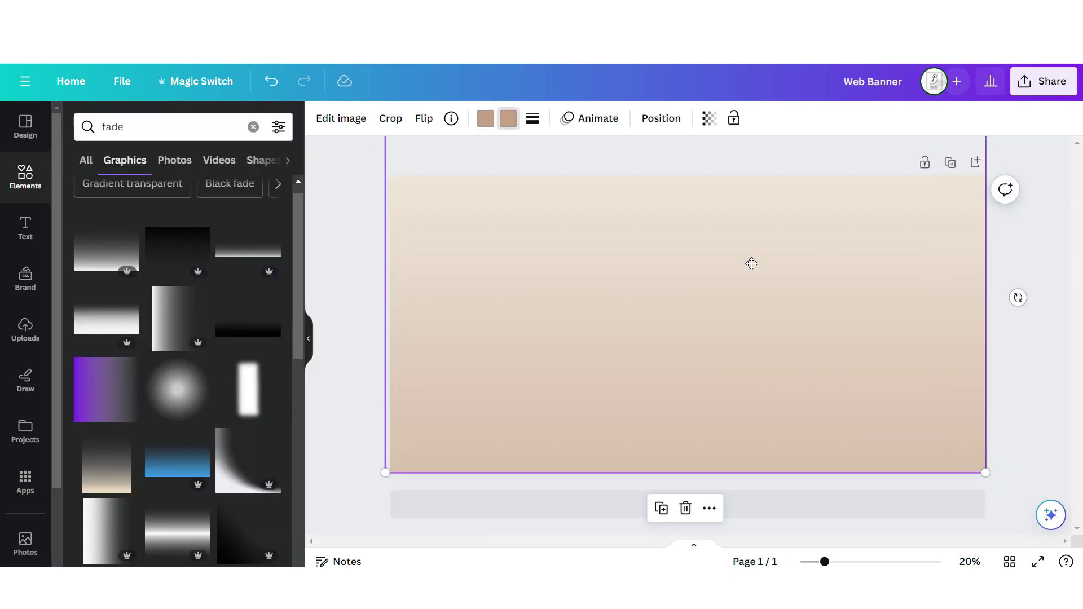
pyautogui.press('Escape')
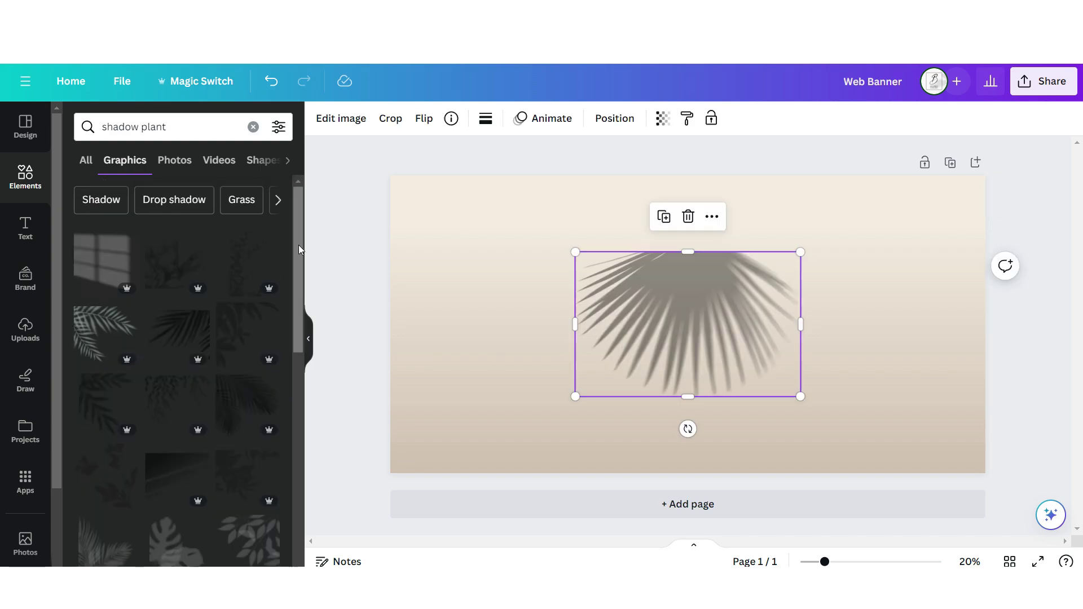
# Step: Add a palm-leaf shadow, enlarged, rotated and made more transparent across the banner
pyautogui.scroll(-4, 244, 300)
pyautogui.moveTo(753, 350); pyautogui.dragTo(498, 232)
pyautogui.moveTo(541, 277); pyautogui.dragTo(701, 374)
pyautogui.click(663, 118)
pyautogui.moveTo(648, 169); pyautogui.dragTo(593, 169)
pyautogui.moveTo(732, 254); pyautogui.dragTo(740, 287)
pyautogui.click(24, 228)
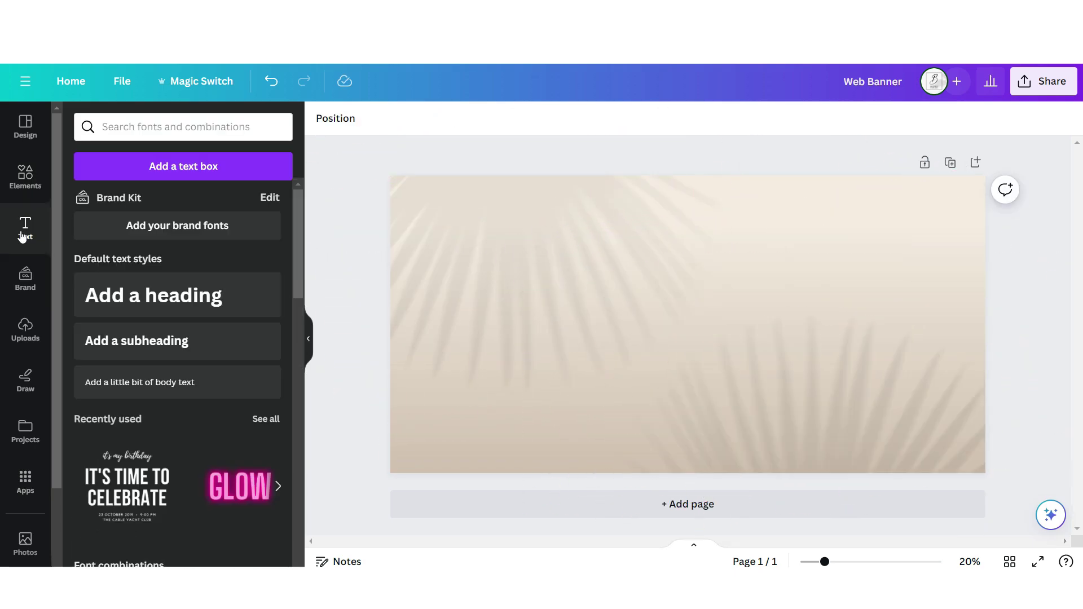
# Step: Add the word 'New' in the Hamilton script font
pyautogui.click(118, 385)
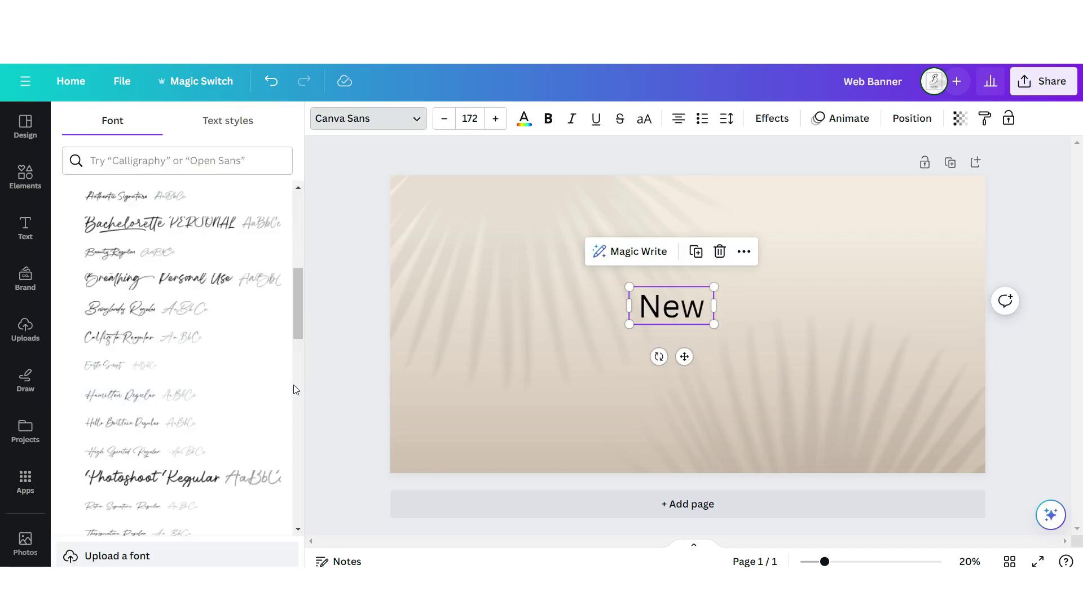
pyautogui.click(268, 394)
pyautogui.press('Escape')
# Step: Add 'ARRIVALS' in uppercase Dream Avenue
pyautogui.click(156, 387)
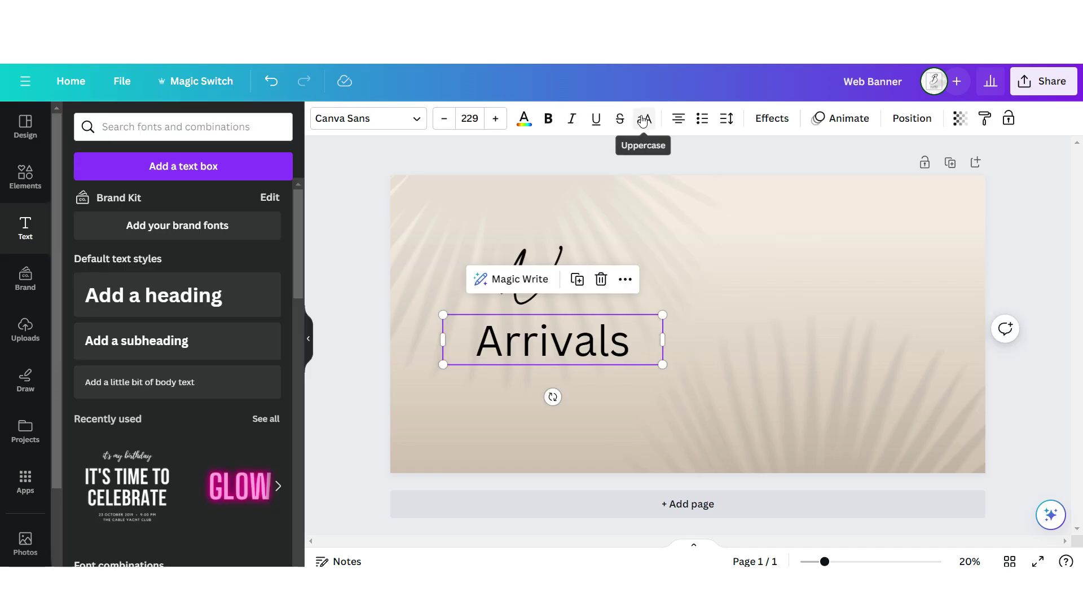
pyautogui.click(639, 122)
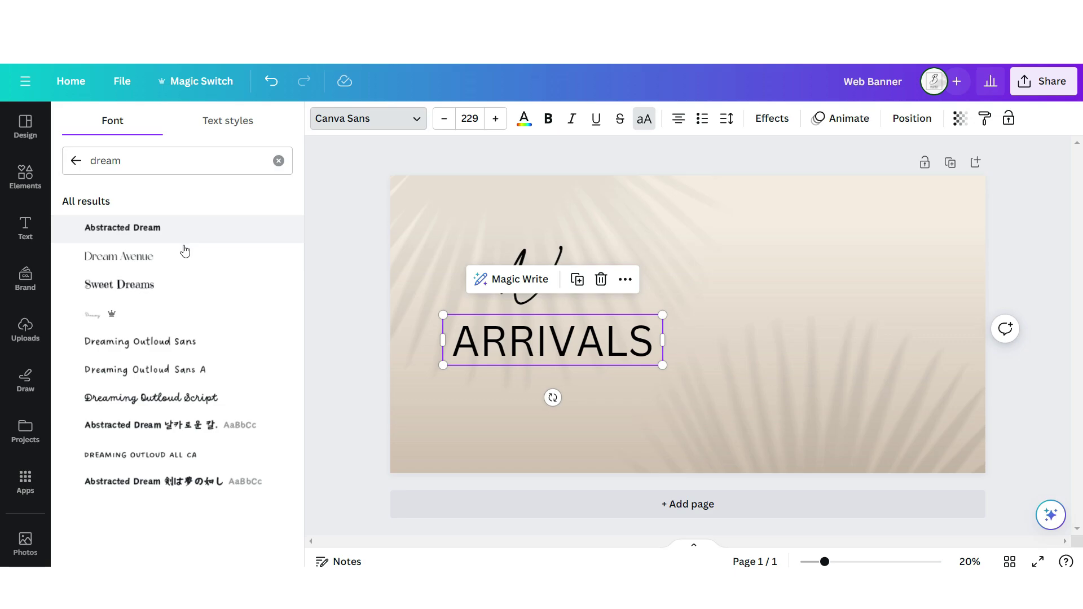
pyautogui.click(172, 254)
pyautogui.press('Escape')
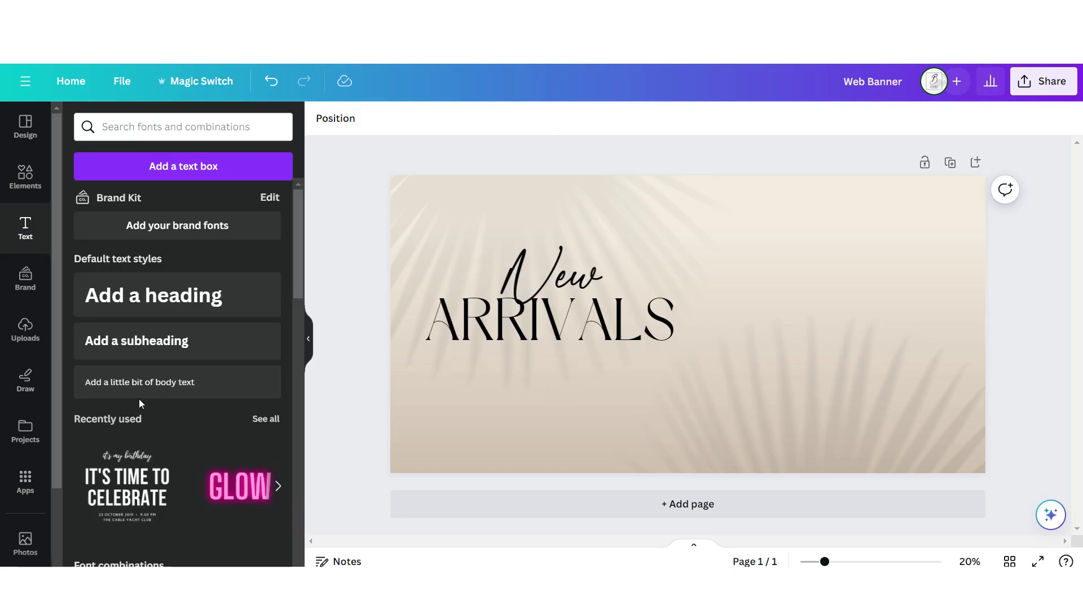
# Step: Add the tagline 'SHOP THE COLLECTION' in the Belleza font
pyautogui.click(165, 384)
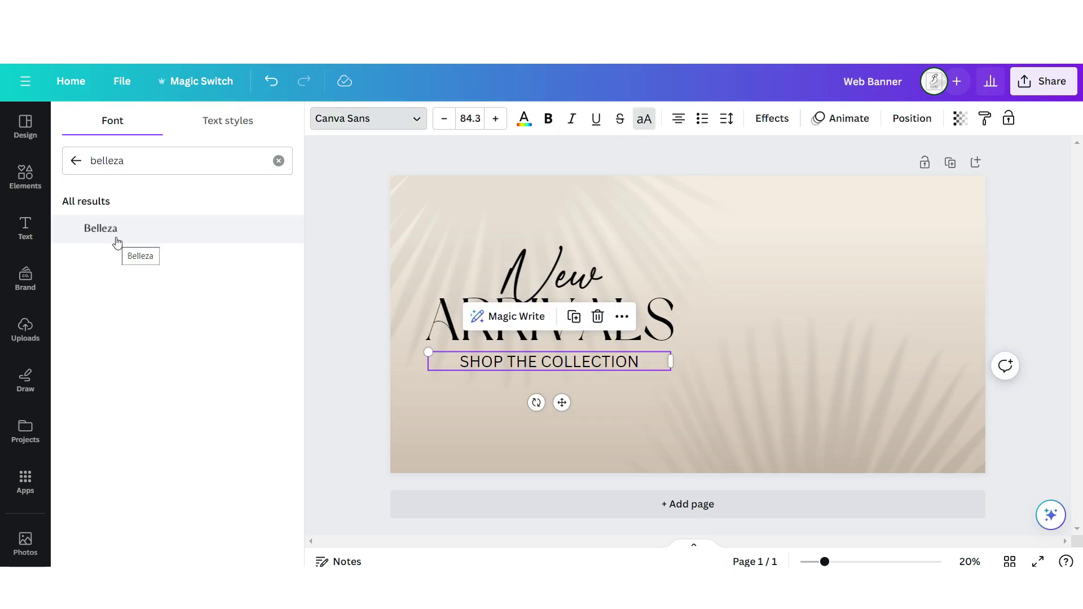
pyautogui.click(117, 241)
pyautogui.click(22, 180)
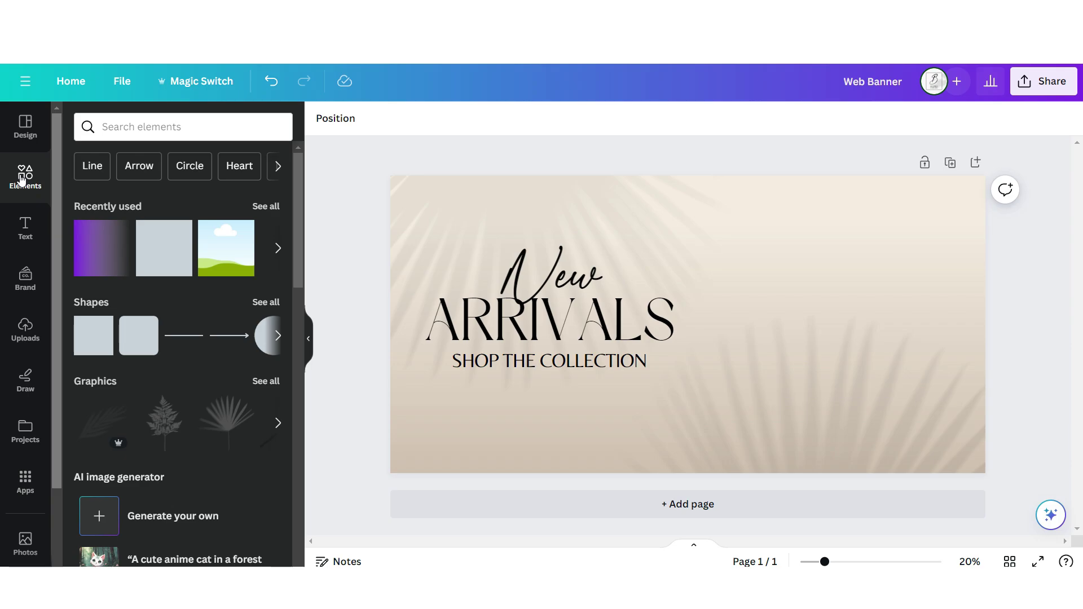
# Step: Add a white square with a photo frame and fill the large frame with the gold earring photo
pyautogui.click(83, 346)
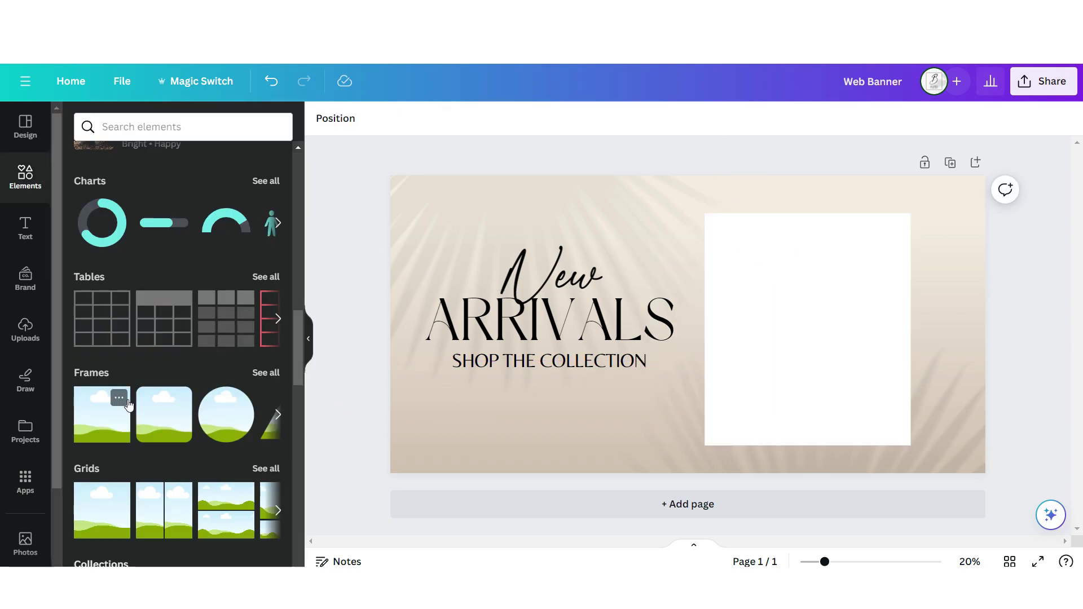
pyautogui.click(99, 519)
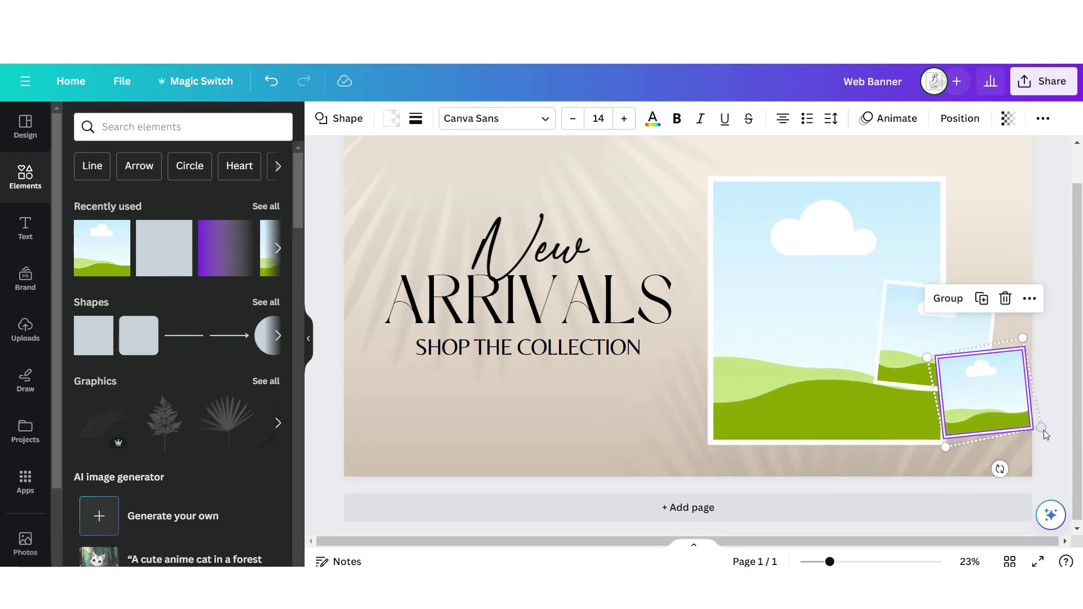
pyautogui.click(26, 330)
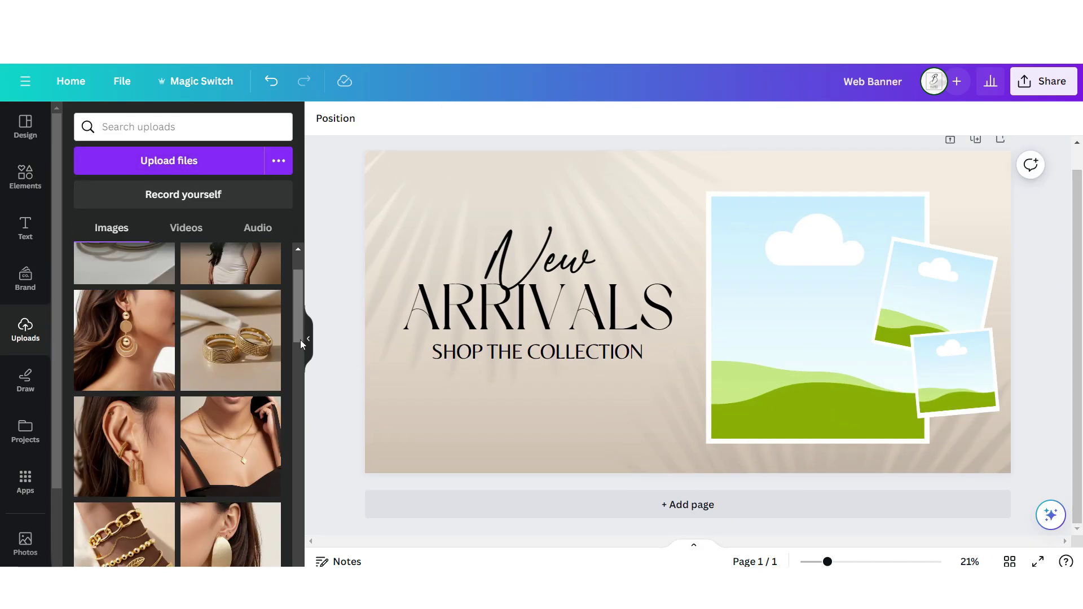
pyautogui.scroll(2, 241, 367)
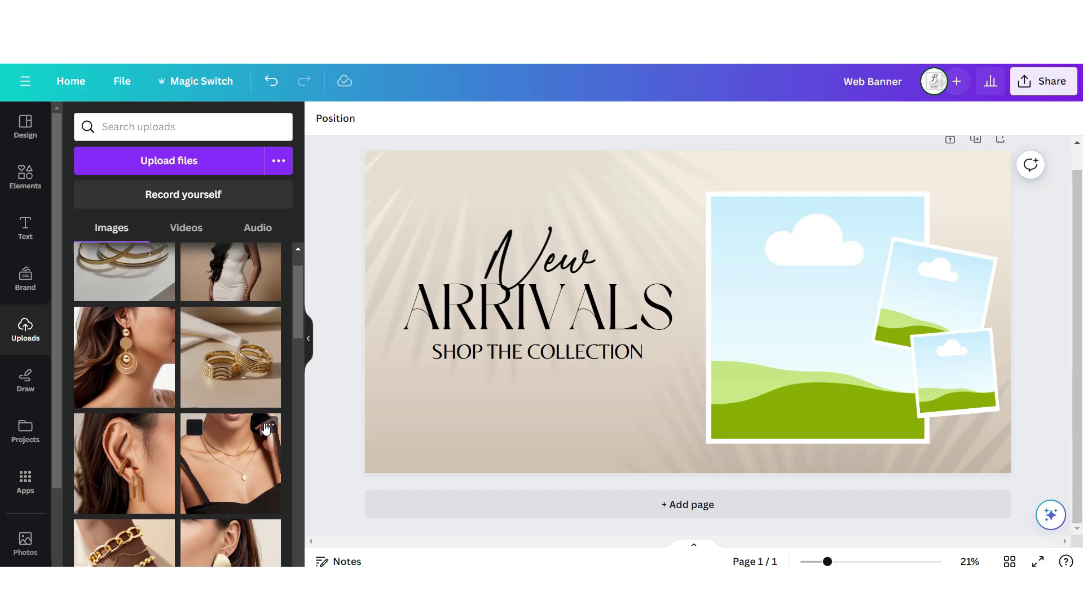
pyautogui.scroll(-3, 243, 504)
pyautogui.moveTo(216, 504); pyautogui.dragTo(863, 388)
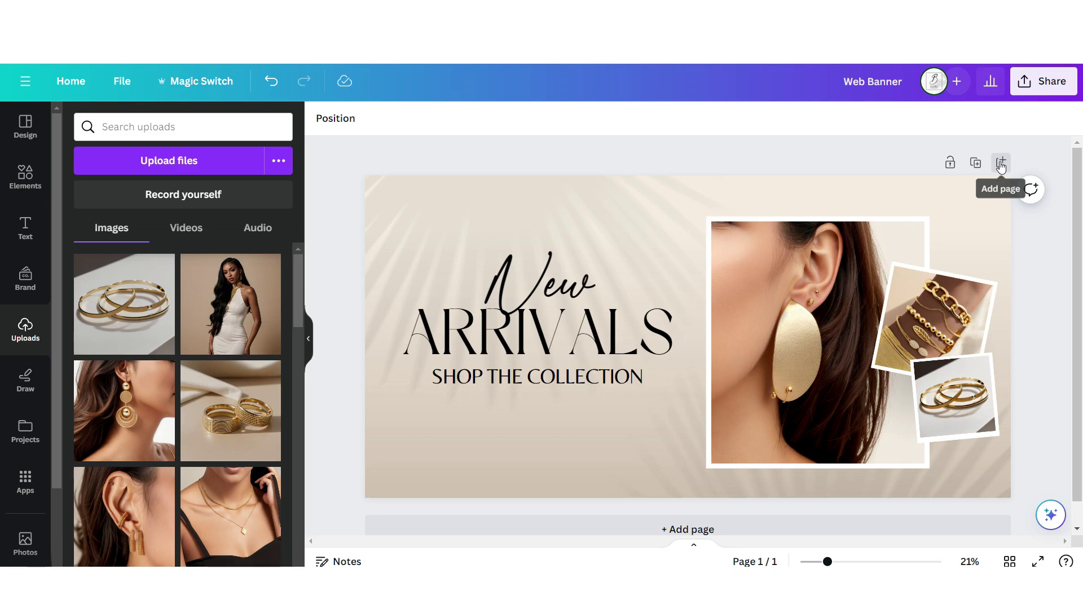
# Step: Add a blank second page to the design and select page 1's background image
pyautogui.click(1001, 164)
pyautogui.scroll(5, 482, 451)
pyautogui.click(482, 451)
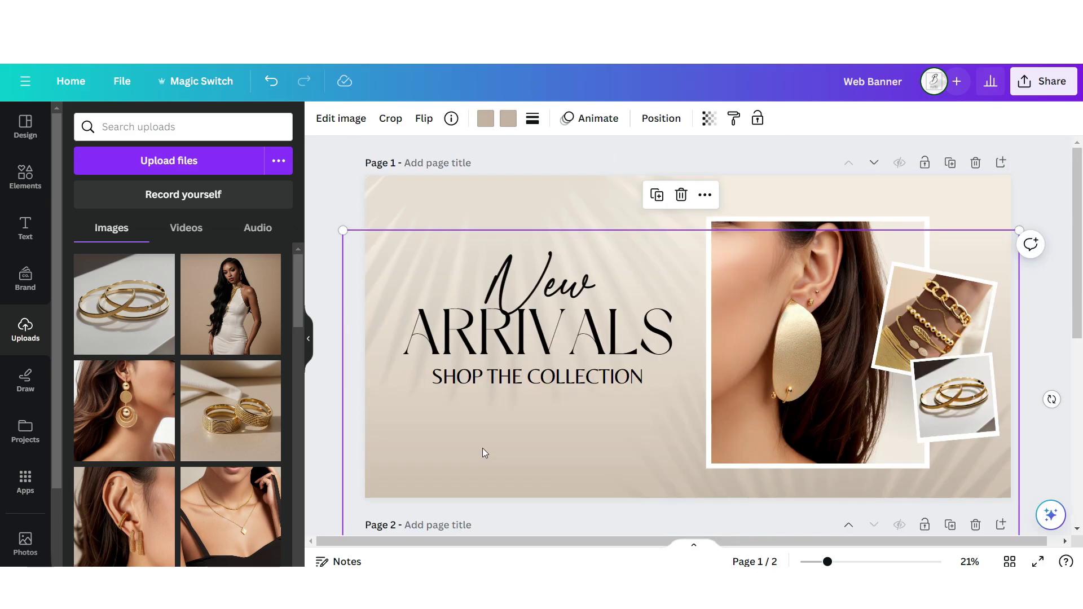
# Step: Paste the background onto page 2 and add an enlarged white square
pyautogui.scroll(-5, 470, 437)
pyautogui.rightClick(481, 382)
pyautogui.click(527, 453)
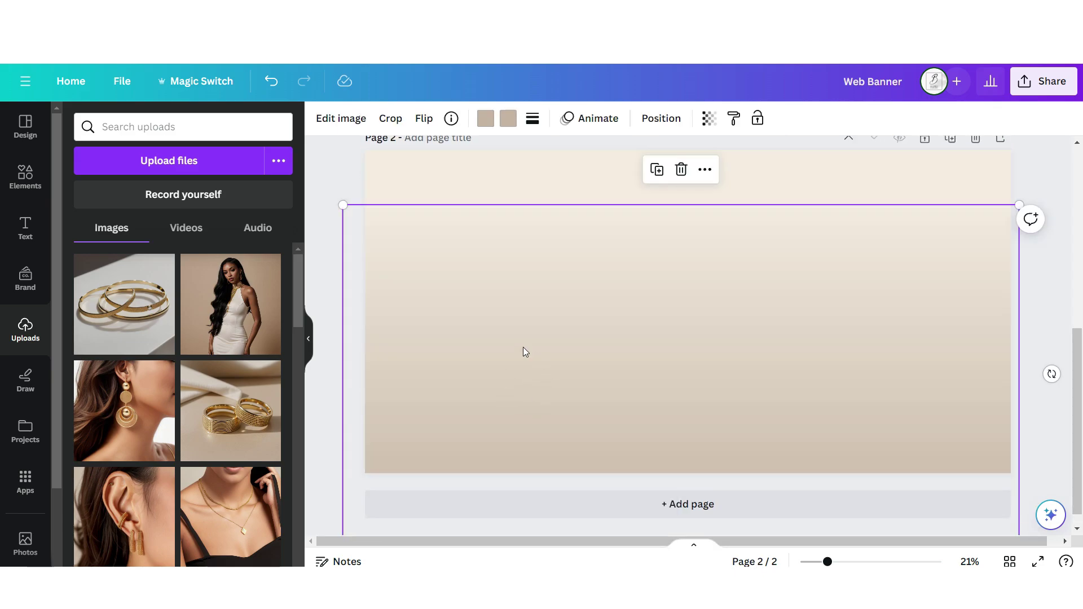
pyautogui.click(25, 176)
pyautogui.click(85, 337)
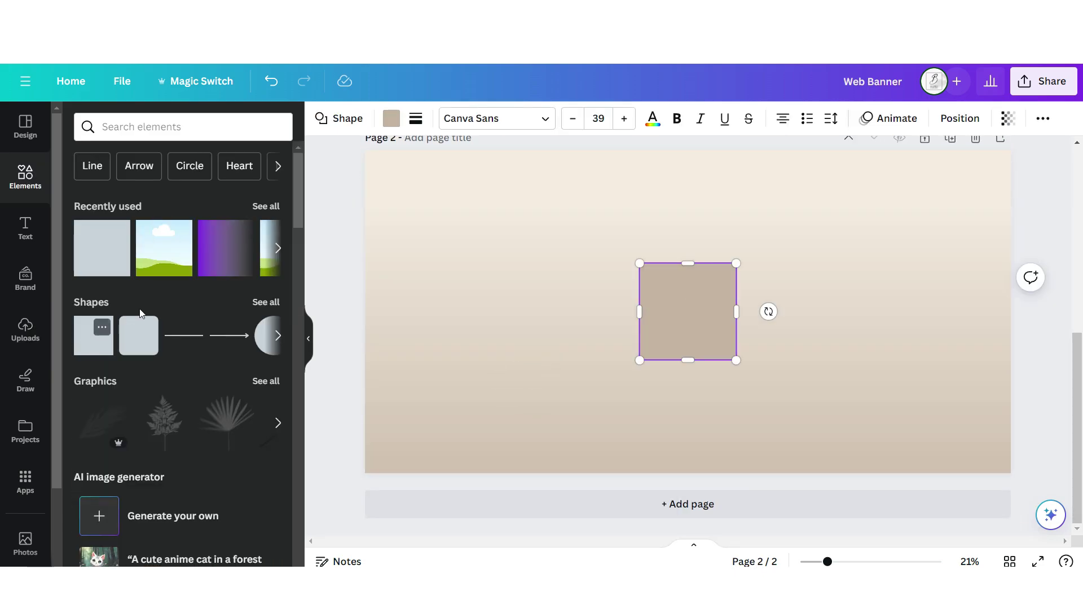
pyautogui.click(391, 118)
pyautogui.click(261, 204)
pyautogui.moveTo(688, 311); pyautogui.dragTo(633, 194)
pyautogui.scroll(-10, 169, 338)
# Step: Fit a photo frame inside the white square, duplicate it left and layer it behind
pyautogui.click(100, 510)
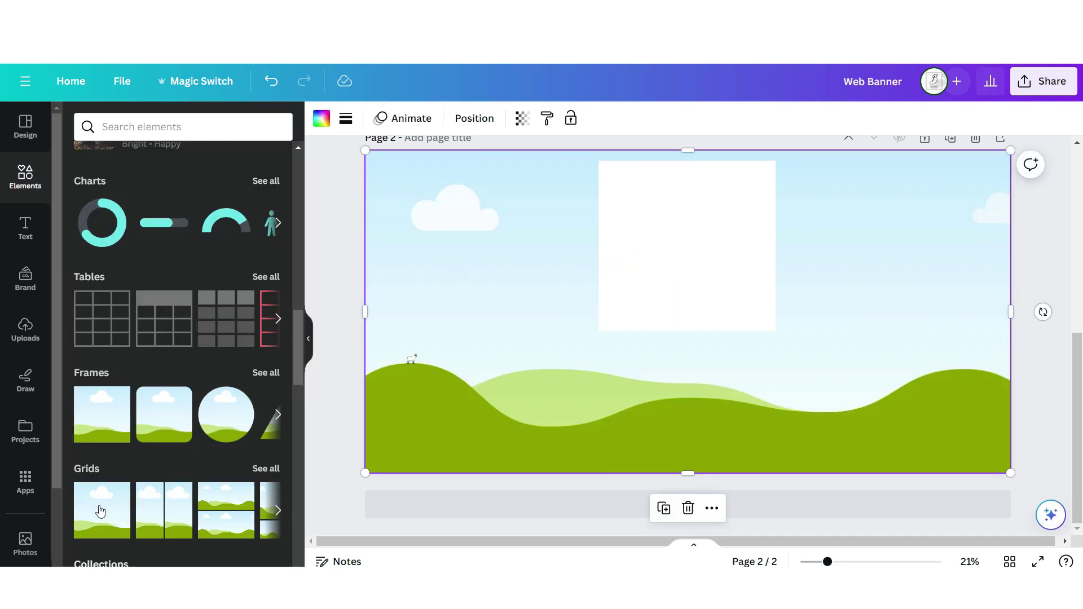
pyautogui.click(474, 117)
pyautogui.moveTo(564, 395); pyautogui.dragTo(661, 355)
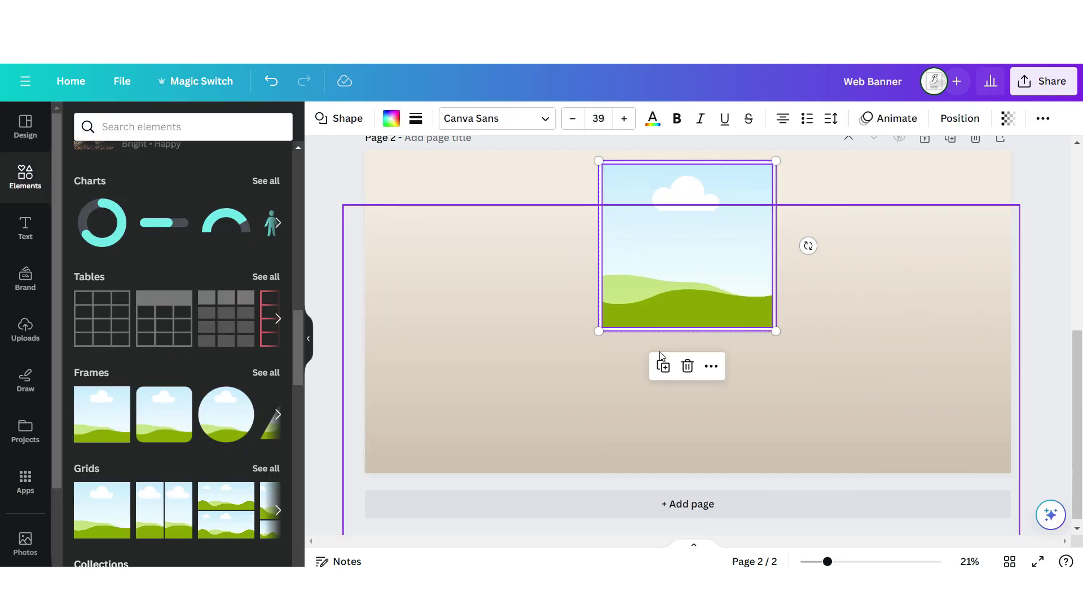
pyautogui.click(663, 367)
pyautogui.moveTo(682, 273); pyautogui.dragTo(561, 289)
pyautogui.click(959, 118)
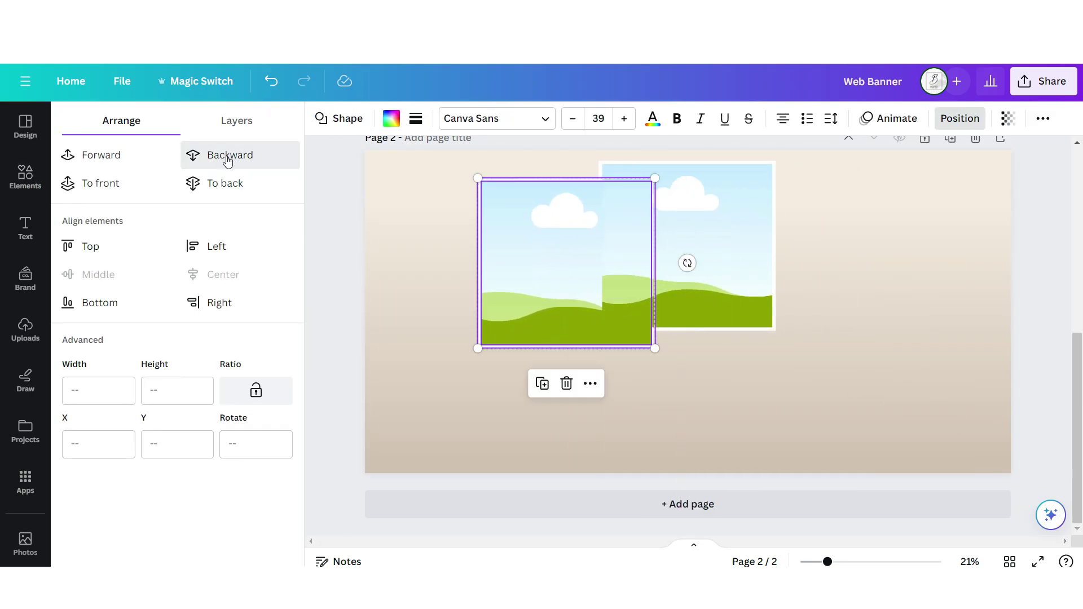
pyautogui.click(227, 162)
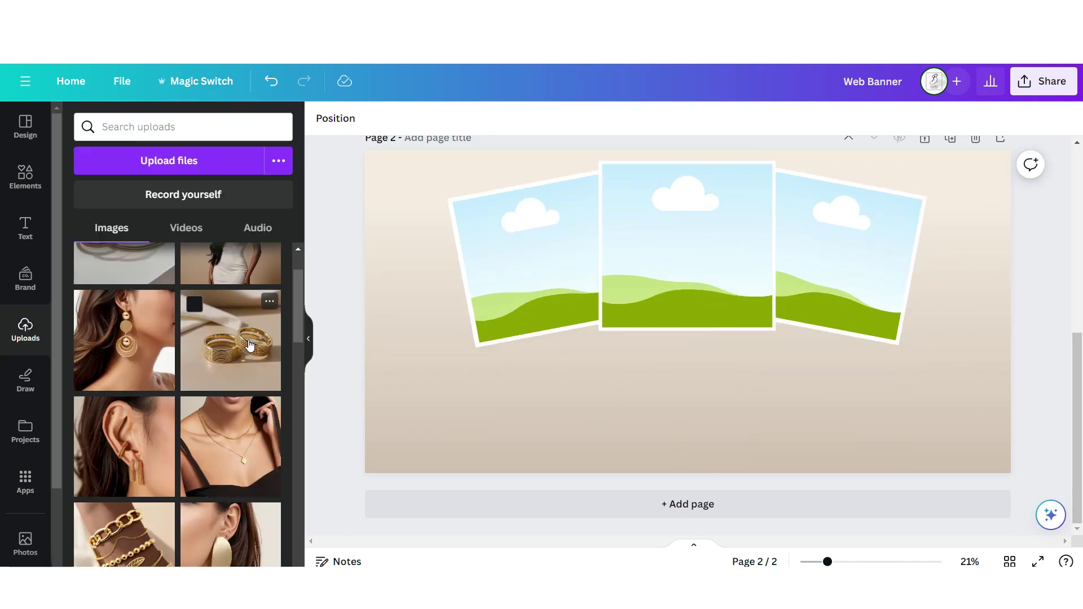
pyautogui.moveTo(250, 345); pyautogui.dragTo(527, 265)
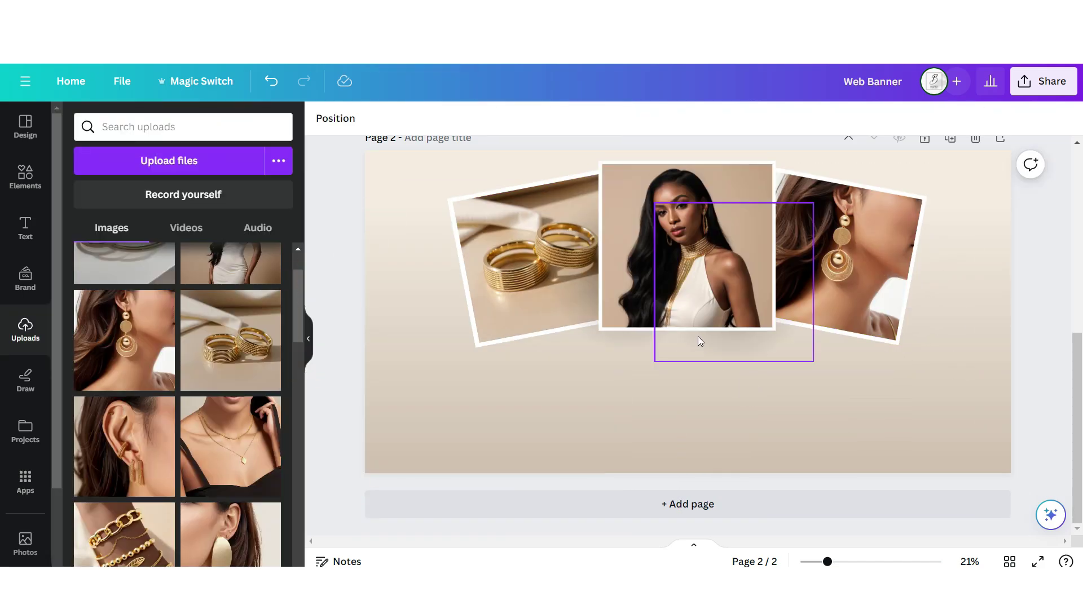
# Step: Move the SHOP OUR copy below BESTSELLERS and widen the text box under it
pyautogui.scroll(6, 695, 342)
pyautogui.click(660, 338)
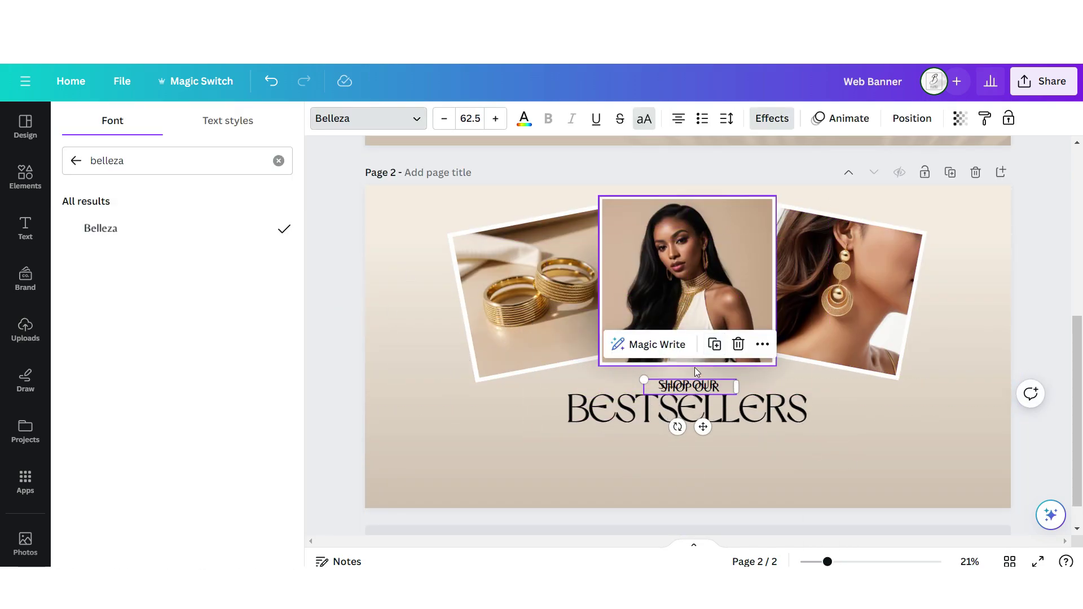
pyautogui.moveTo(697, 396); pyautogui.dragTo(599, 445)
pyautogui.moveTo(637, 436); pyautogui.dragTo(805, 435)
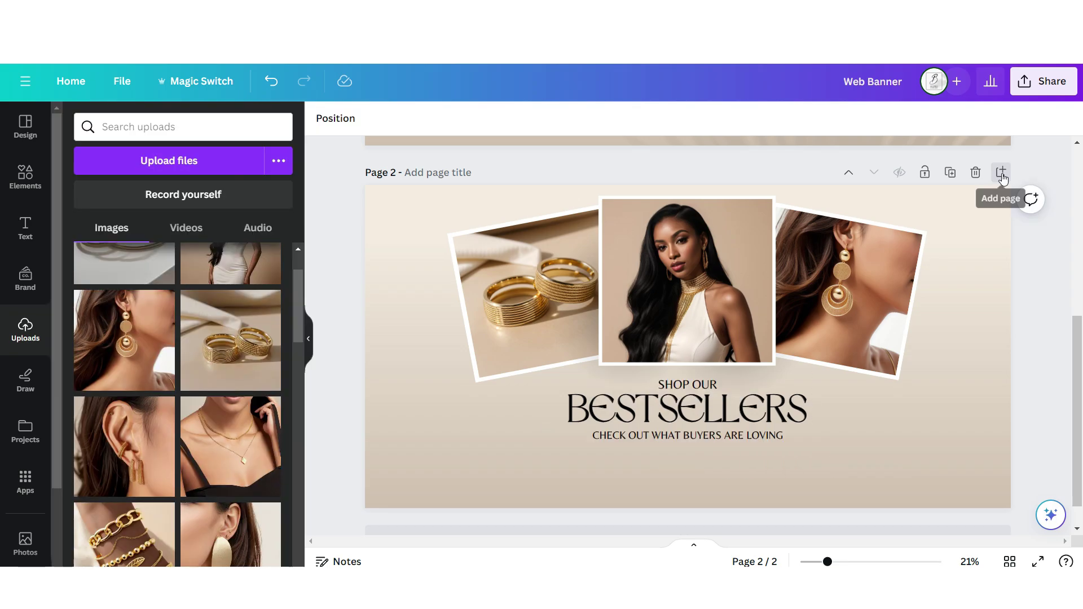
# Step: Add a third page with the beige background pasted in
pyautogui.click(1000, 172)
pyautogui.hotkey('ctrl', 'v')
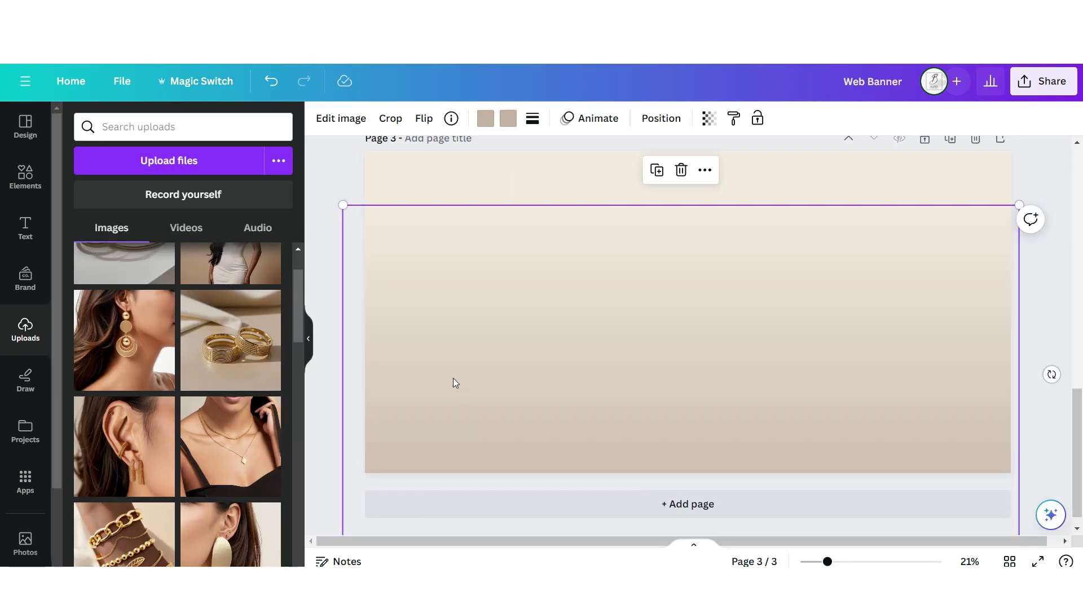
pyautogui.scroll(5, 682, 306)
pyautogui.rightClick(687, 189)
# Step: Copy the model photo frame onto page 3 and fill it with the ear photo
pyautogui.click(725, 209)
pyautogui.scroll(-5, 745, 282)
pyautogui.hotkey('ctrl', 'v')
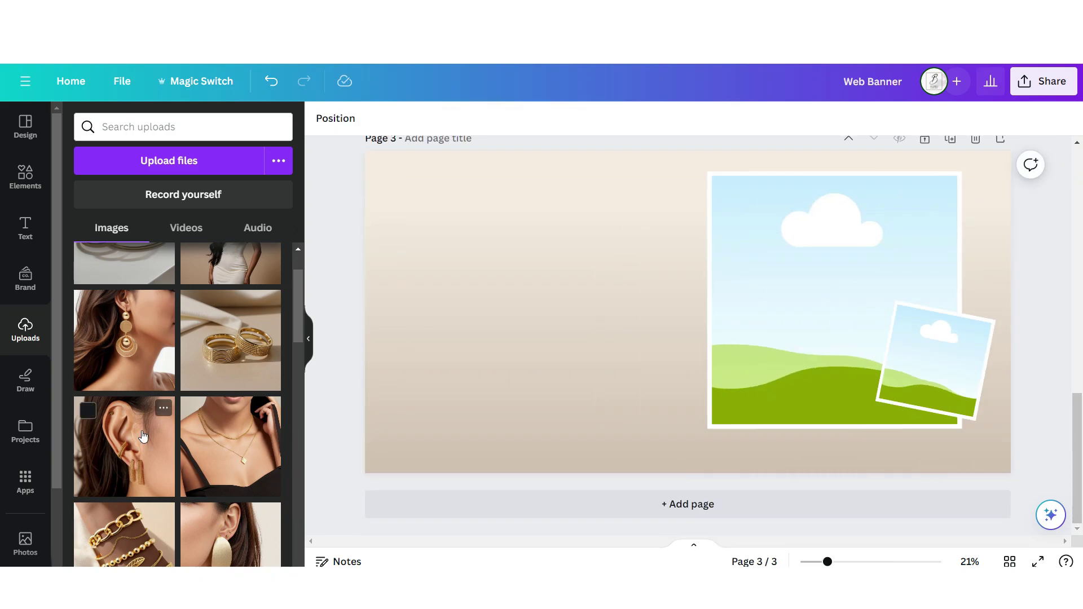
pyautogui.moveTo(124, 445); pyautogui.dragTo(778, 335)
# Step: Reuse the BESTSELLERS heading as SEASON and add a 'Shop' text in Hamilton script
pyautogui.scroll(5, 687, 293)
pyautogui.rightClick(635, 293)
pyautogui.click(692, 181)
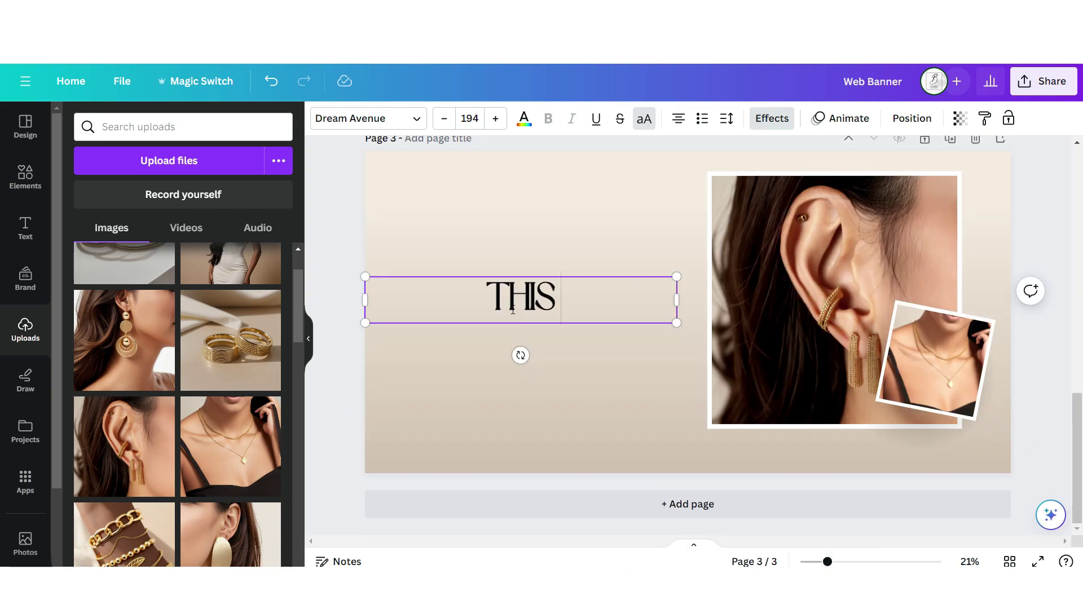
pyautogui.write('SEASON')
pyautogui.click(25, 228)
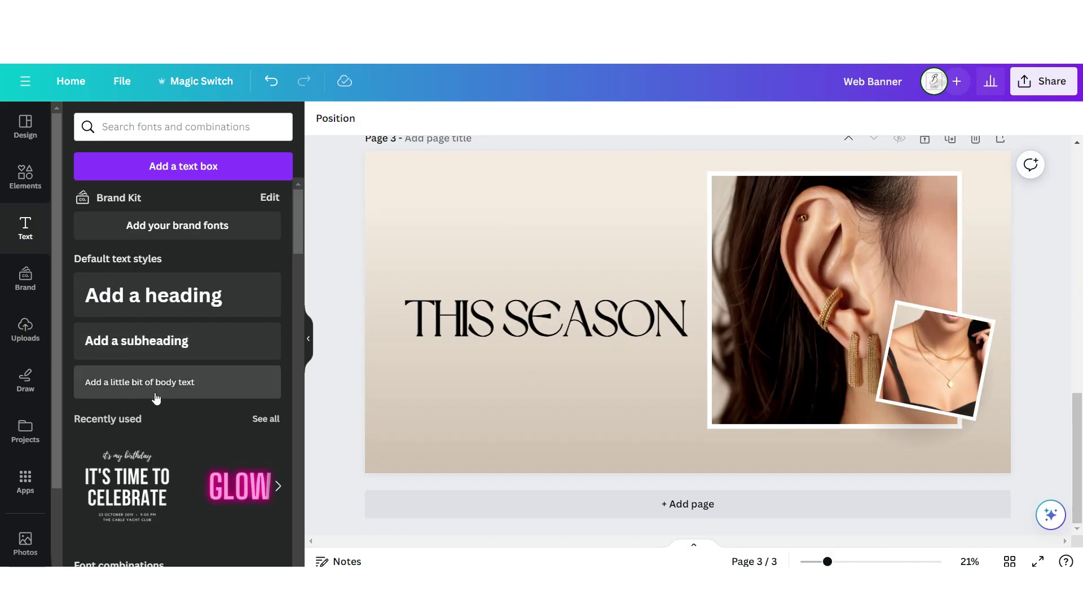
pyautogui.click(140, 381)
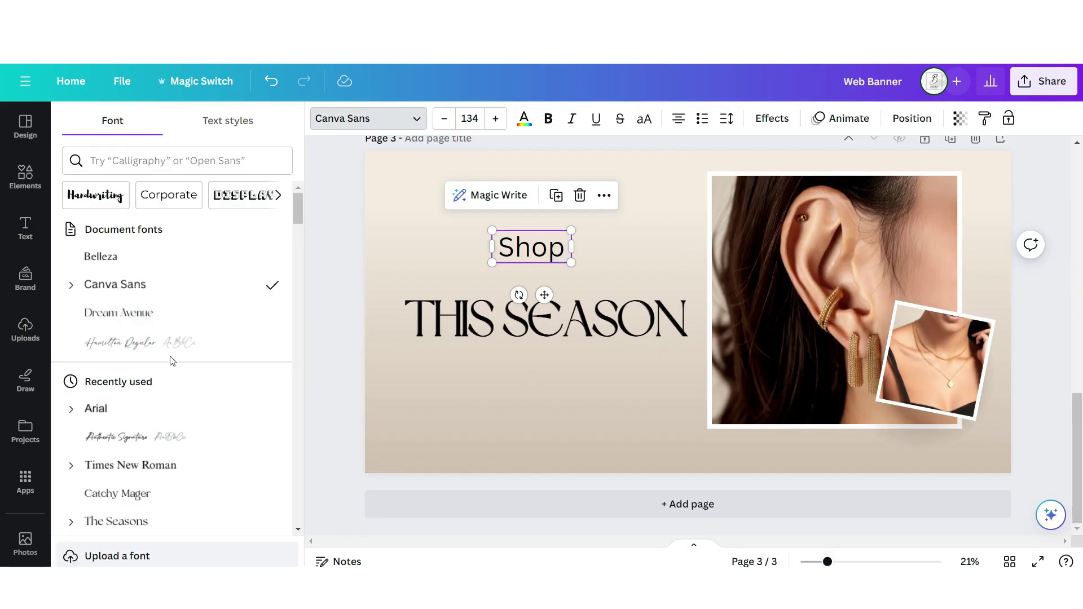
pyautogui.click(150, 342)
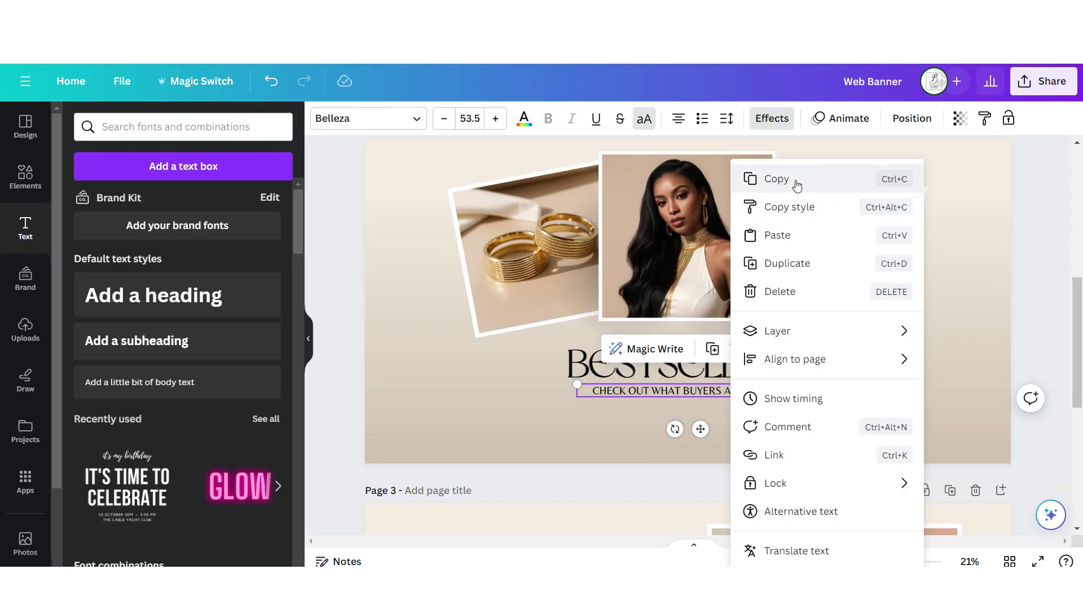
pyautogui.click(790, 176)
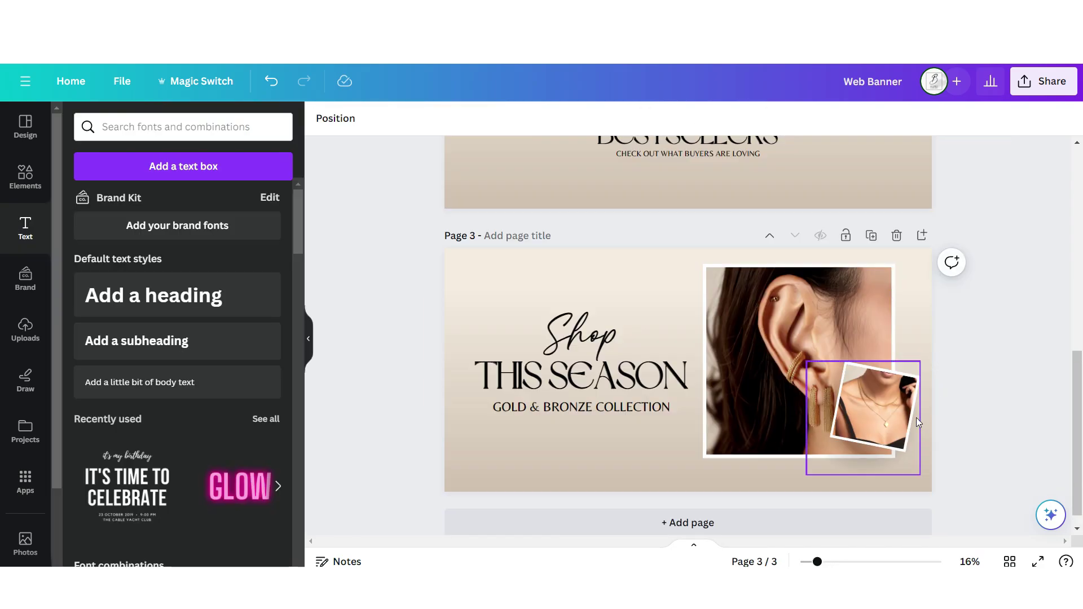
pyautogui.scroll(9, 928, 395)
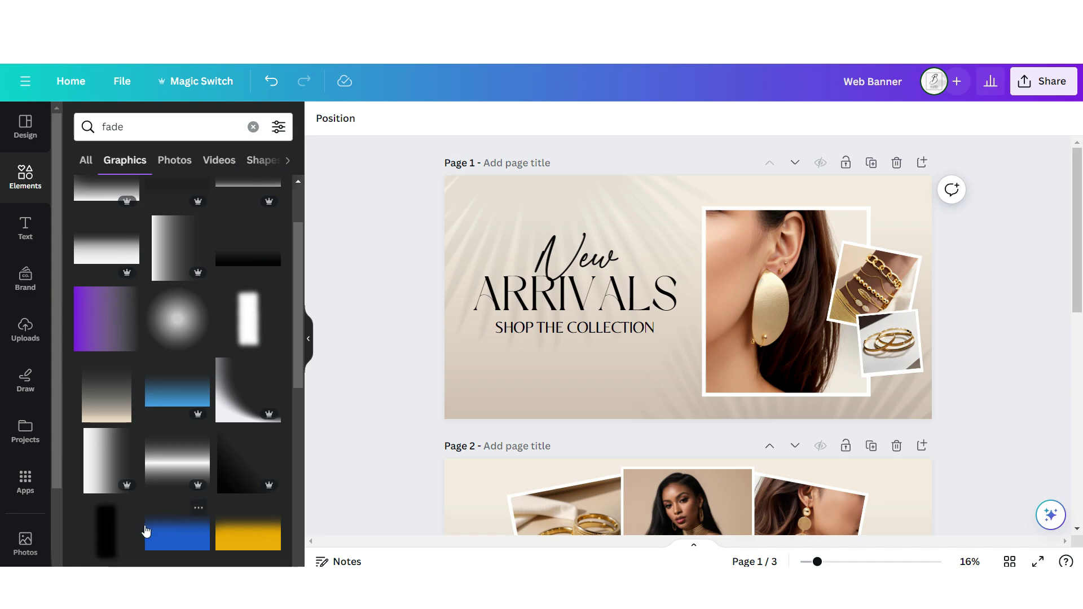
# Step: Discard a trial black bar on page 1, then download the New Arrivals banner page as PNG
pyautogui.click(103, 535)
pyautogui.moveTo(711, 360); pyautogui.dragTo(406, 230)
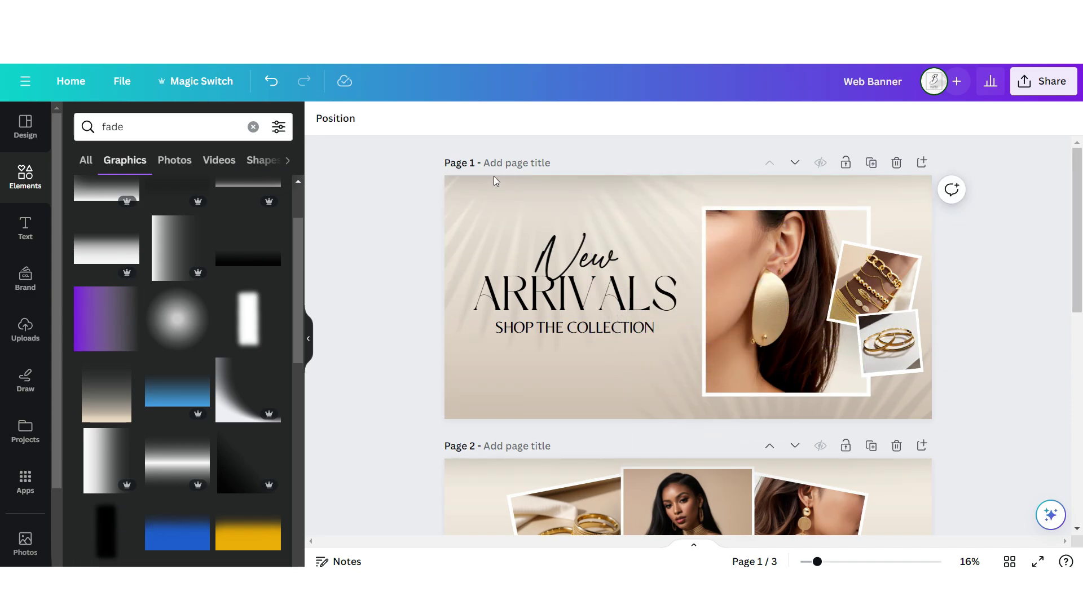
pyautogui.scroll(-10, 465, 225)
pyautogui.click(472, 264)
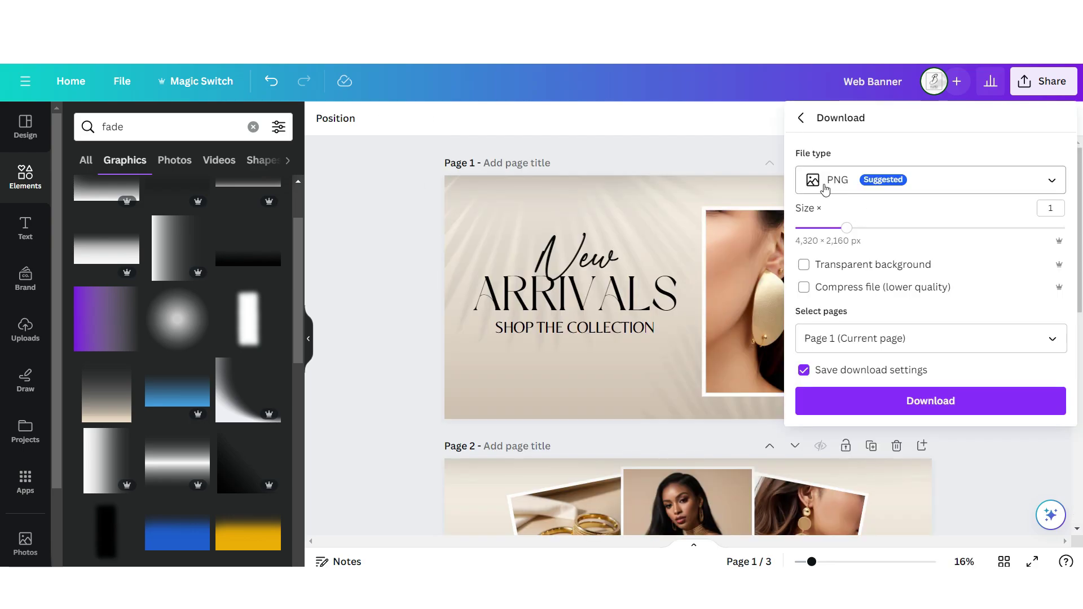
pyautogui.click(940, 407)
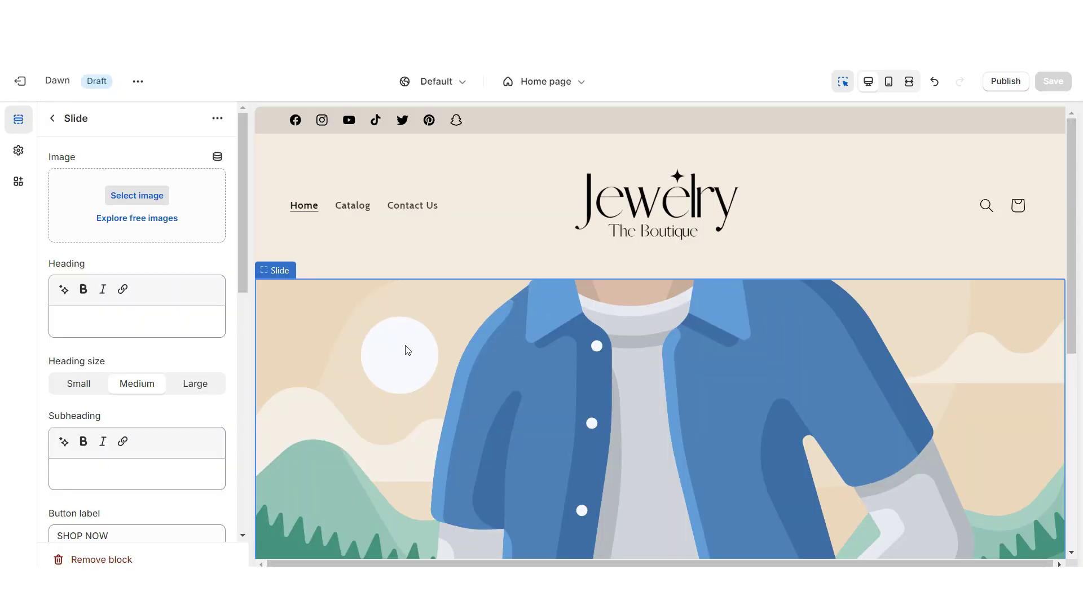
# Step: Use the New Arrivals banner as the slide image, with slides adapting to first image and dot pagination
pyautogui.scroll(-2, 269, 252)
pyautogui.click(137, 195)
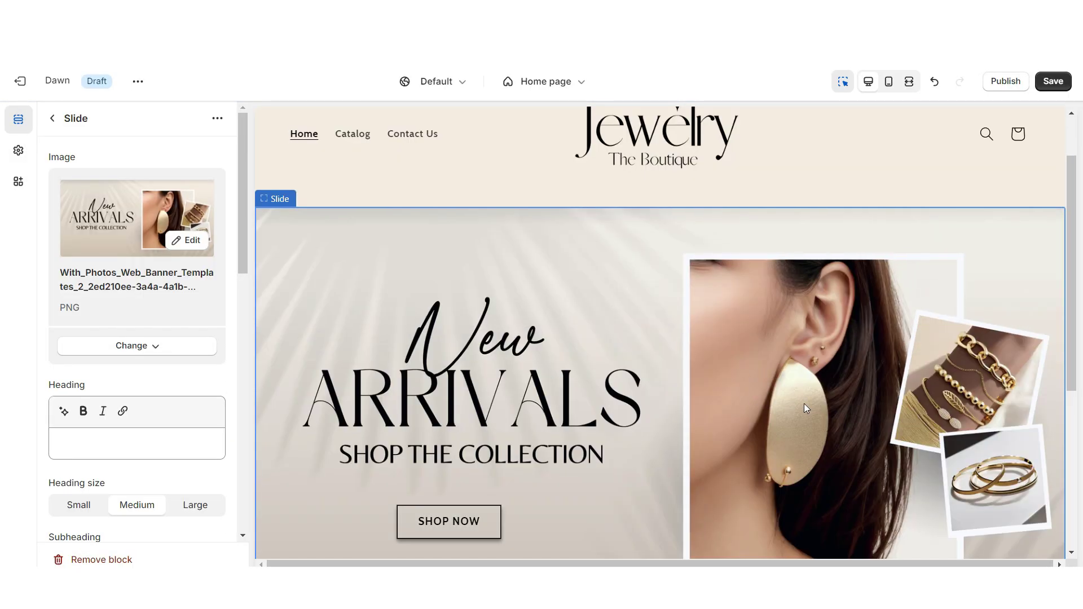
pyautogui.click(92, 235)
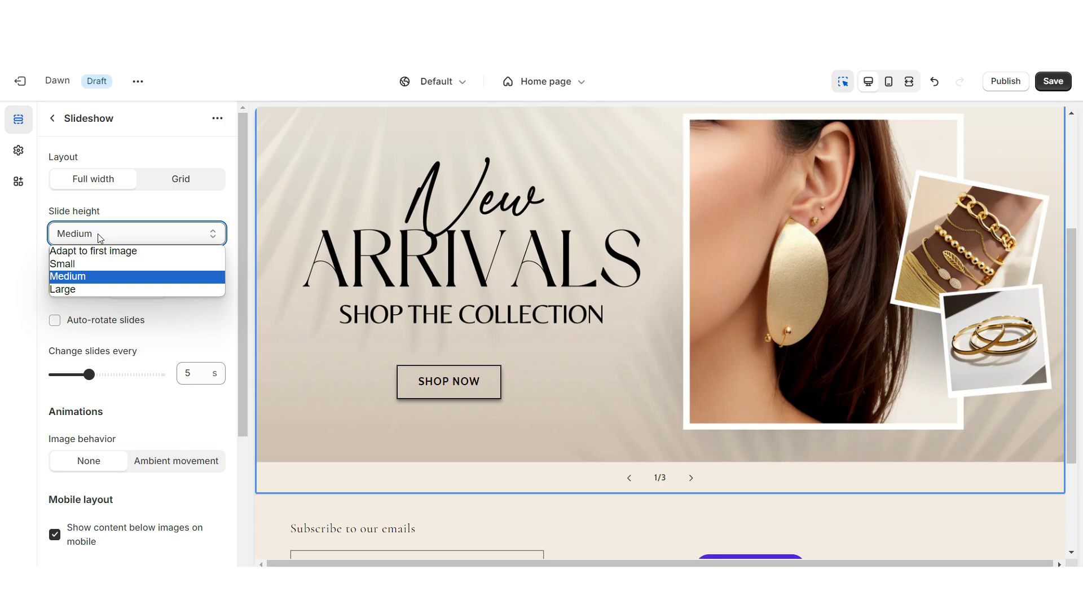
pyautogui.click(81, 251)
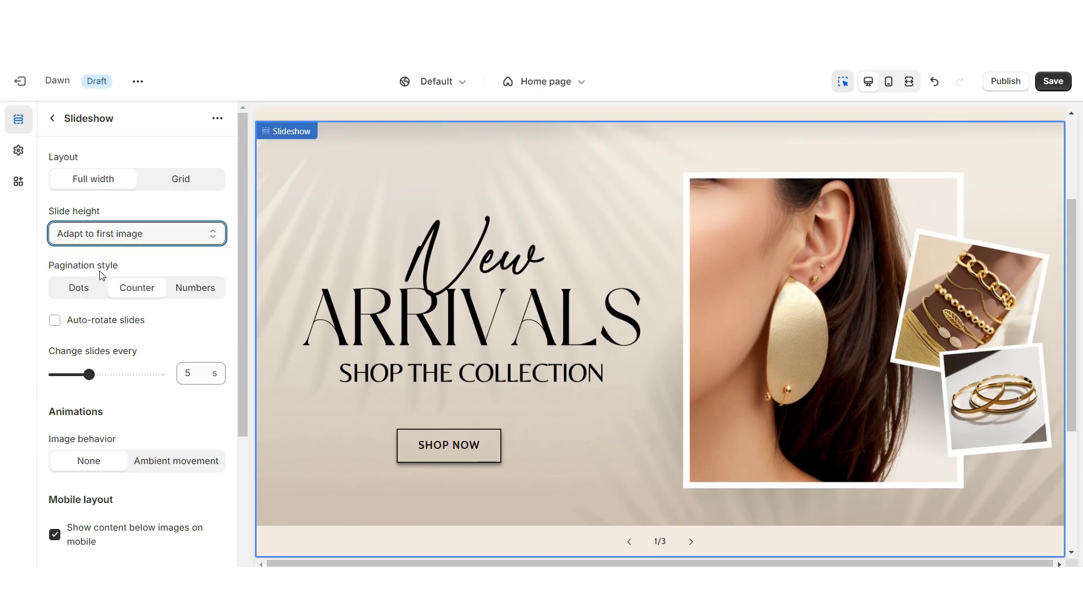
pyautogui.click(71, 291)
# Step: Select the Bestsellers slide, preview the storefront full screen and step through the slideshow
pyautogui.click(878, 408)
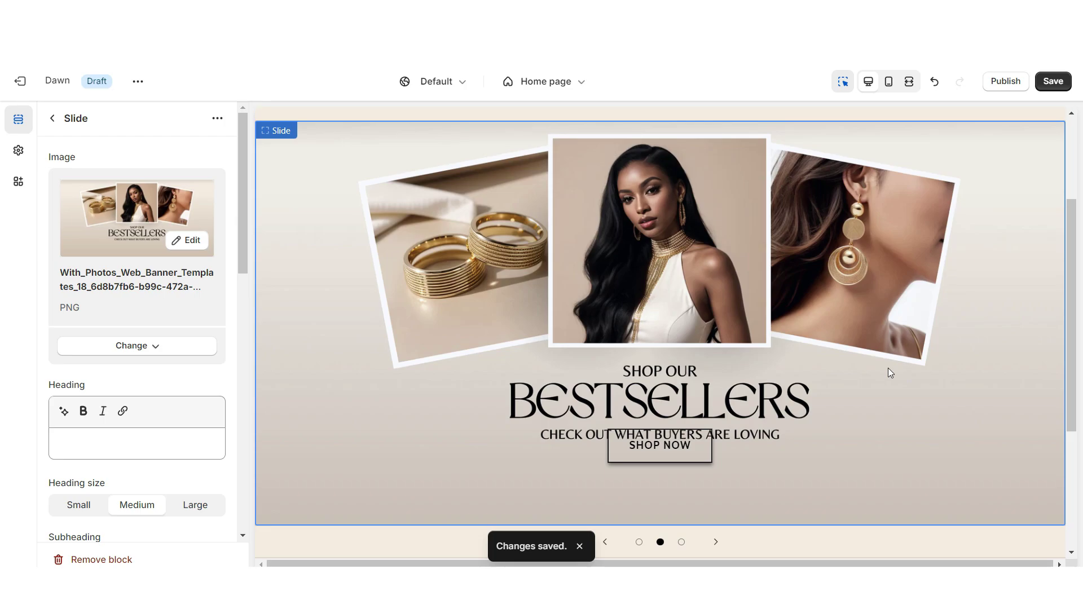
pyautogui.hotkey('ctrl', 'shift', 'f')
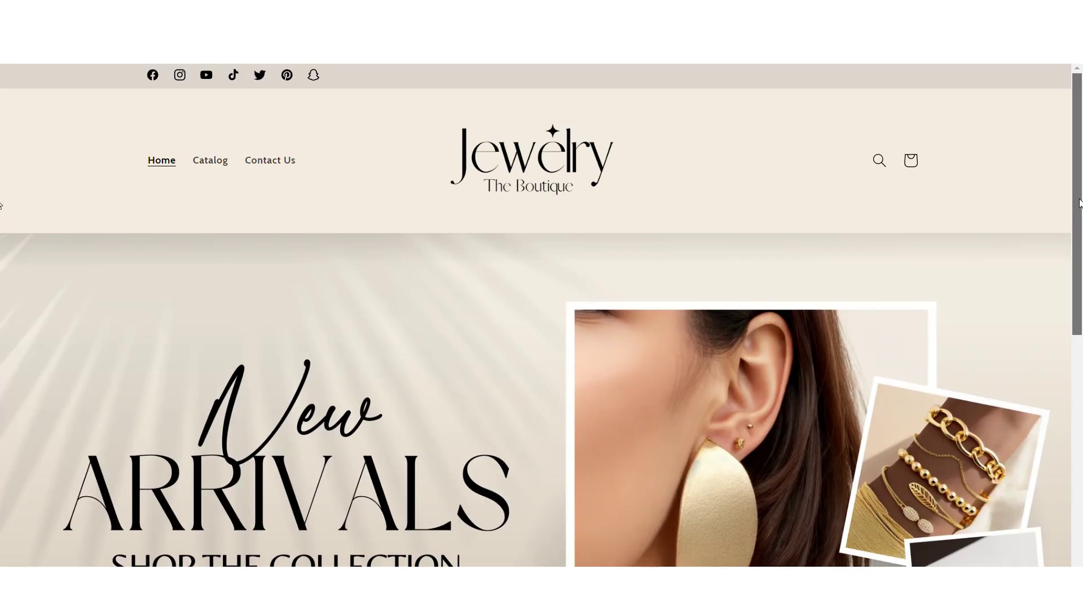
pyautogui.moveTo(1079, 204); pyautogui.dragTo(1079, 317)
pyautogui.click(591, 559)
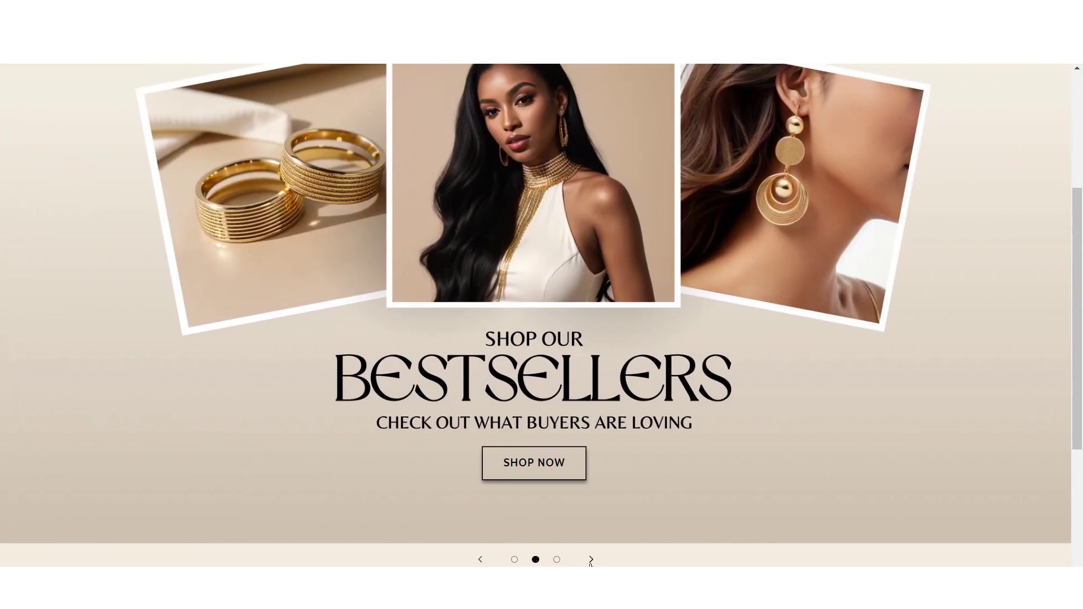
pyautogui.click(591, 560)
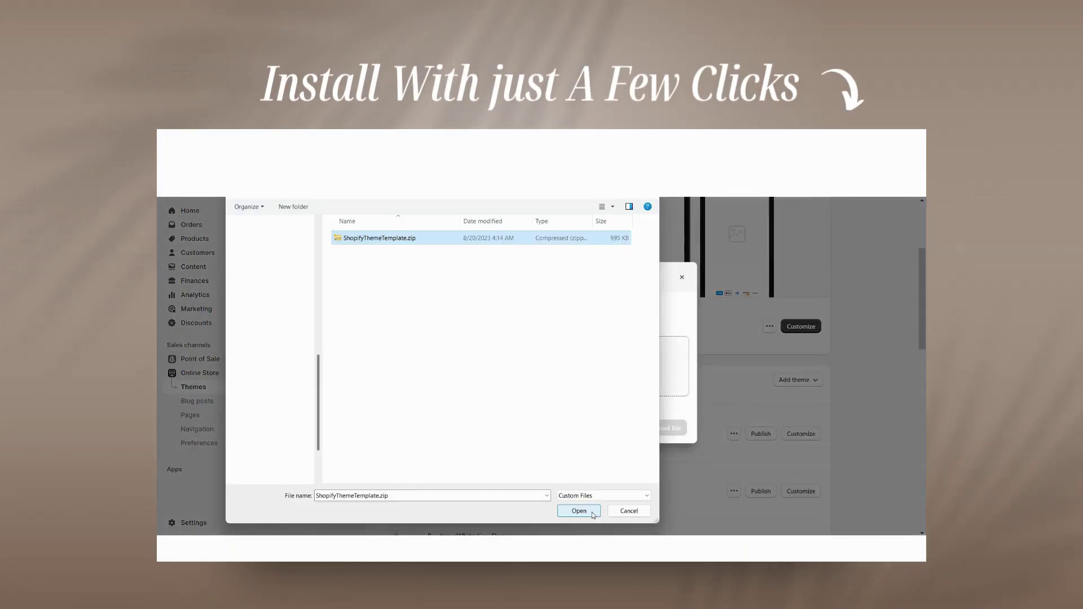
# Step: Confirm uploading ShopifyThemeTemplate.zip to the theme library
pyautogui.click(579, 511)
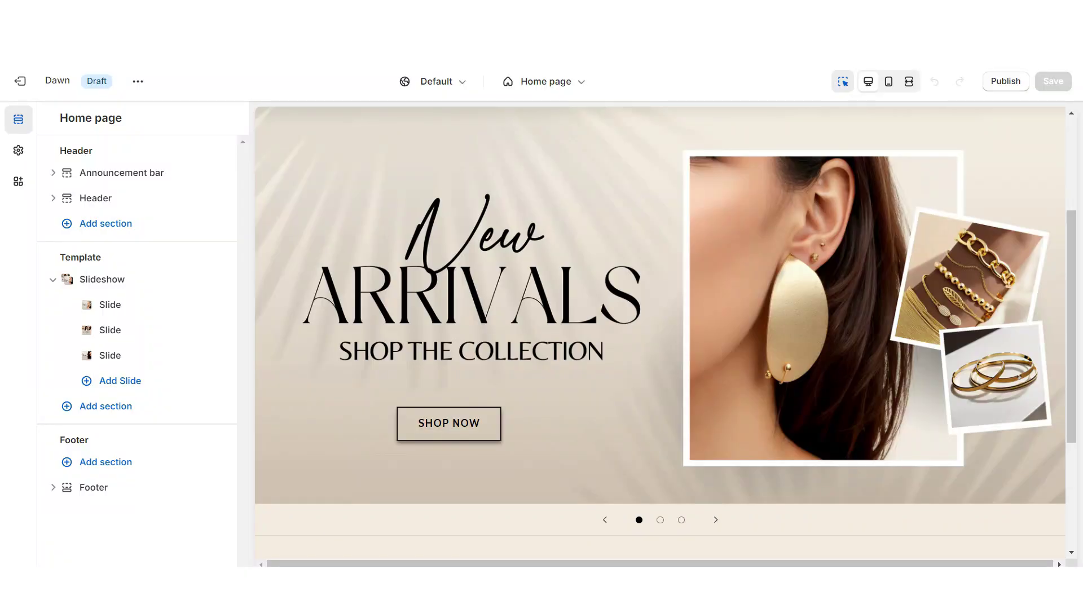
# Step: Add a Collection list section below the slideshow and select its first collection card
pyautogui.scroll(-1, 681, 380)
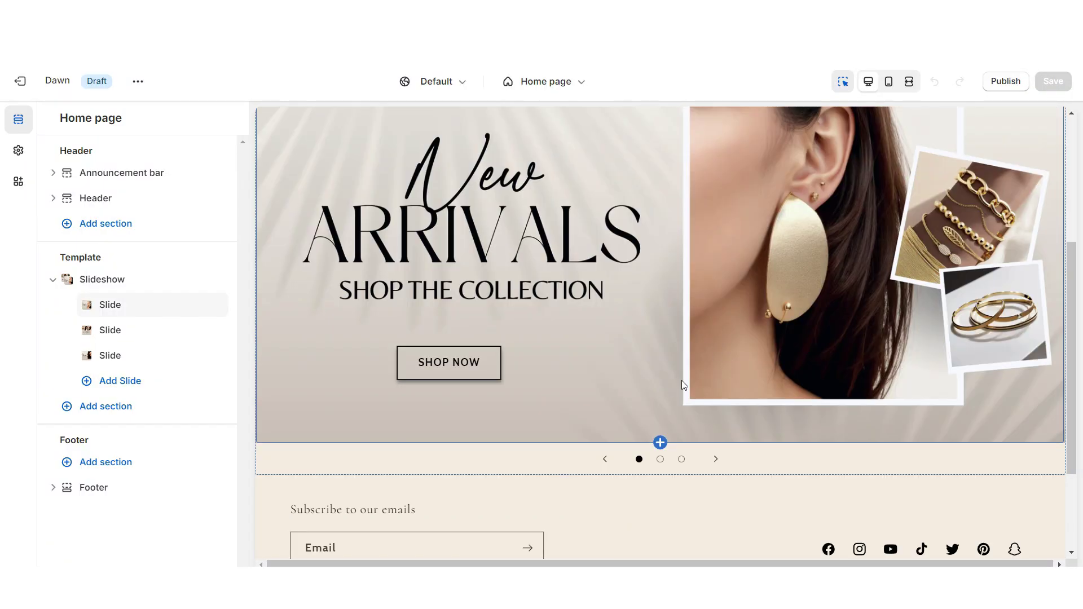
pyautogui.click(658, 455)
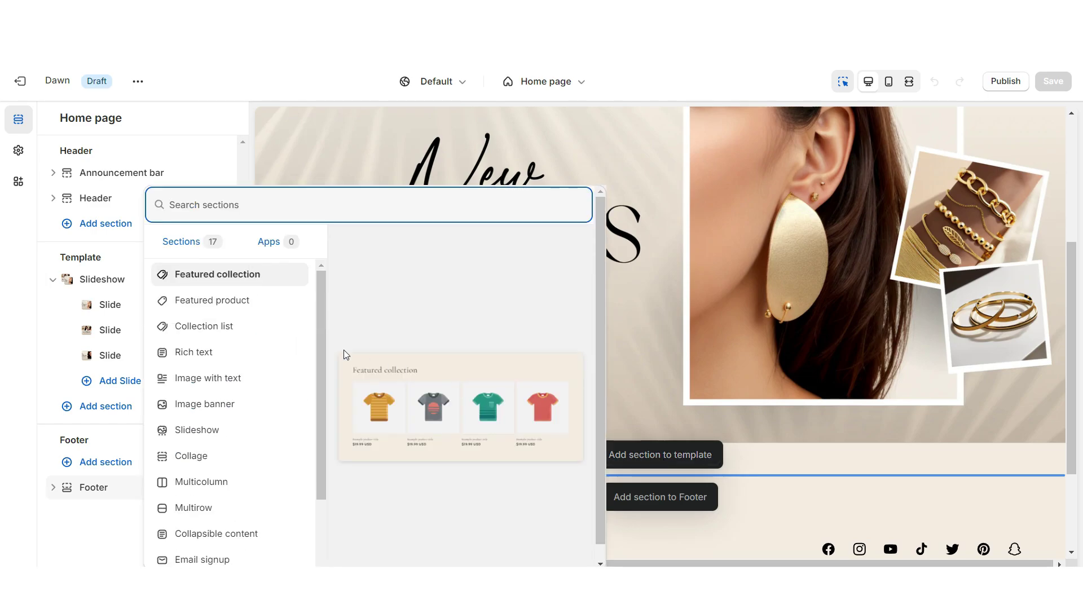
pyautogui.click(249, 327)
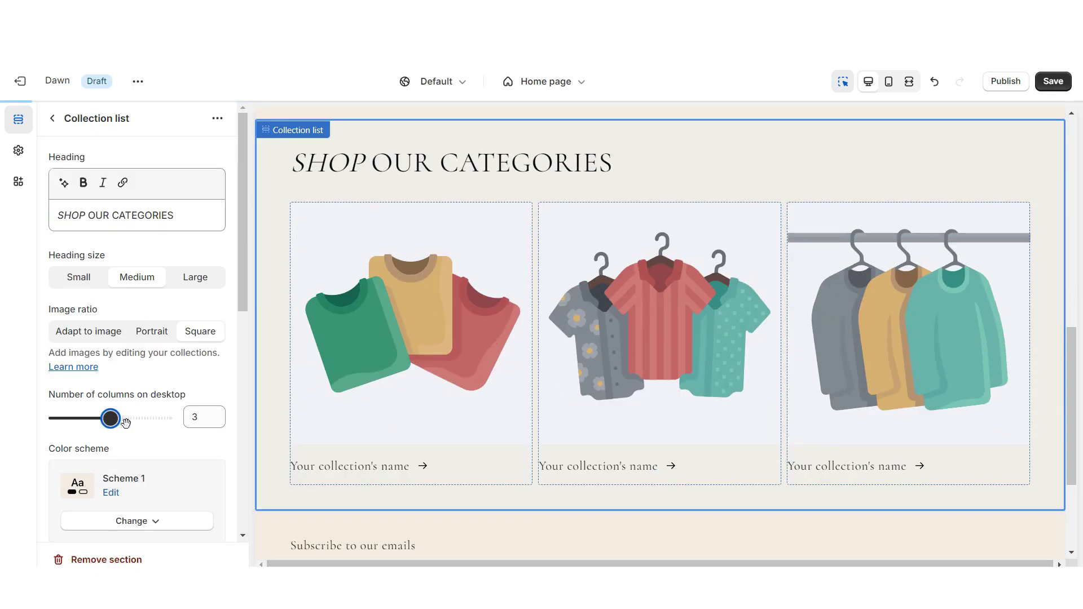
pyautogui.scroll(-6, 56, 245)
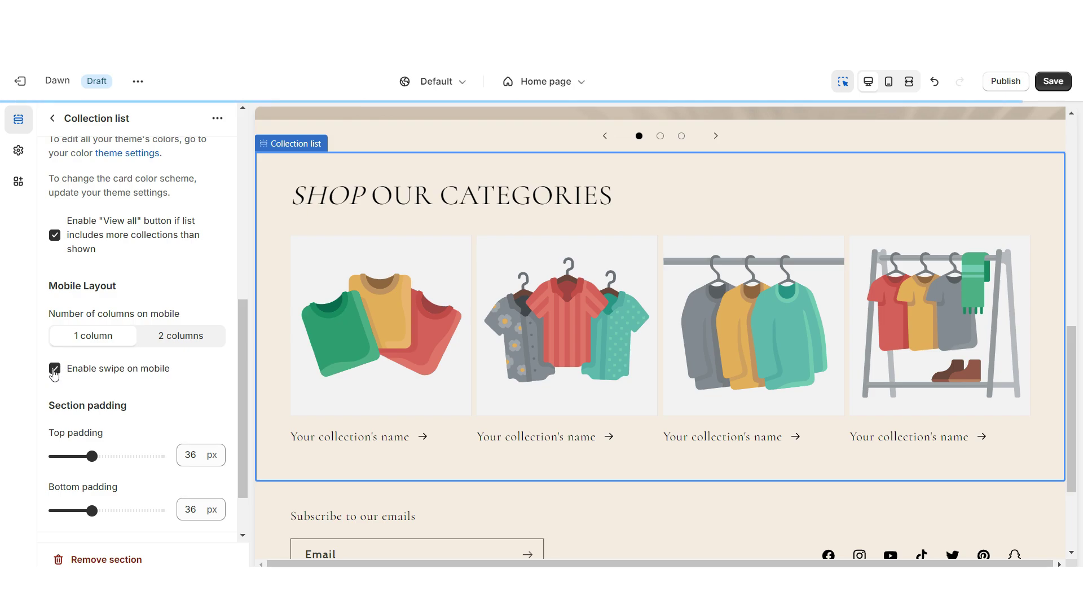
pyautogui.click(399, 382)
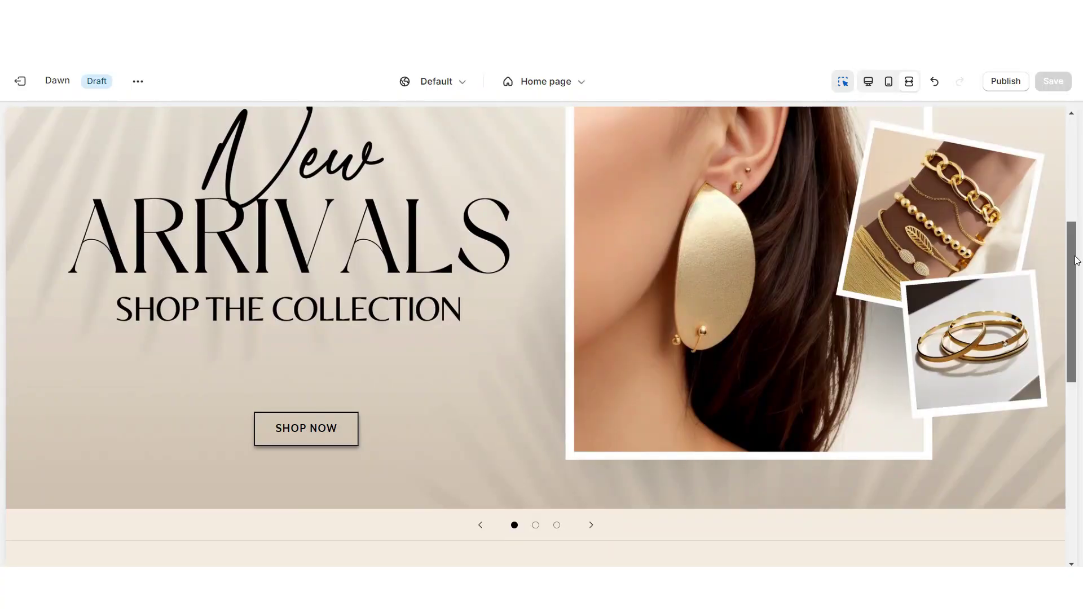
pyautogui.moveTo(1076, 260); pyautogui.dragTo(1076, 356)
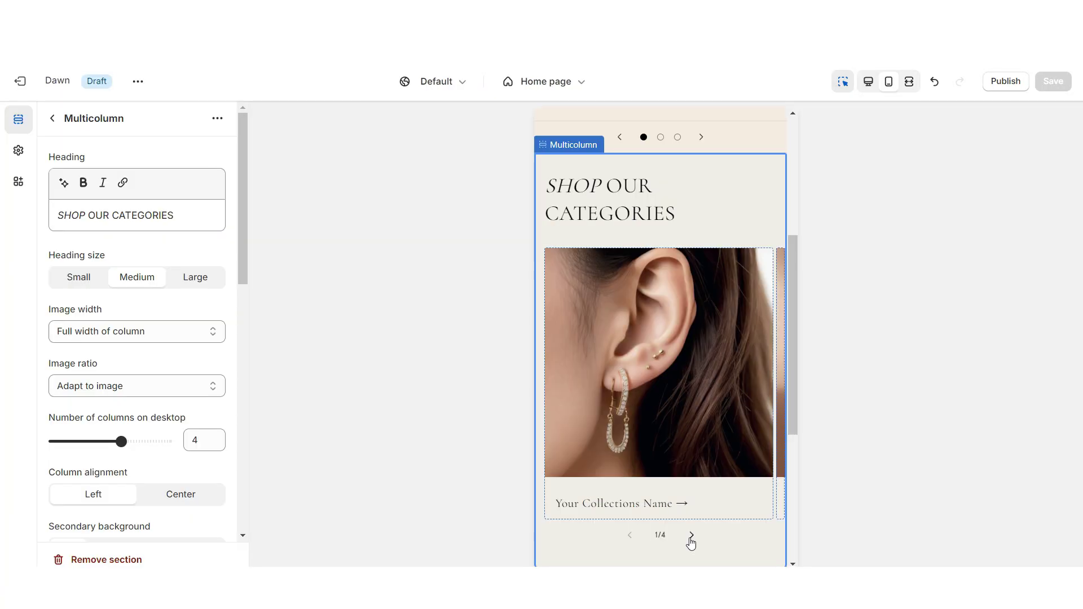
# Step: Advance the mobile categories carousel twice, then open the add-section list below the categories
pyautogui.click(691, 535)
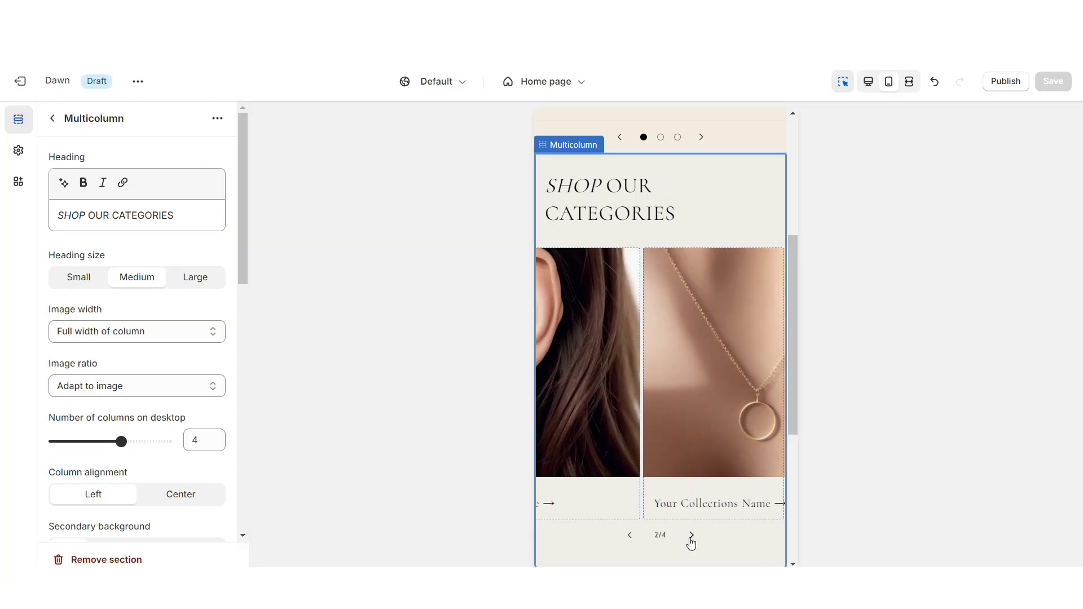
pyautogui.click(691, 536)
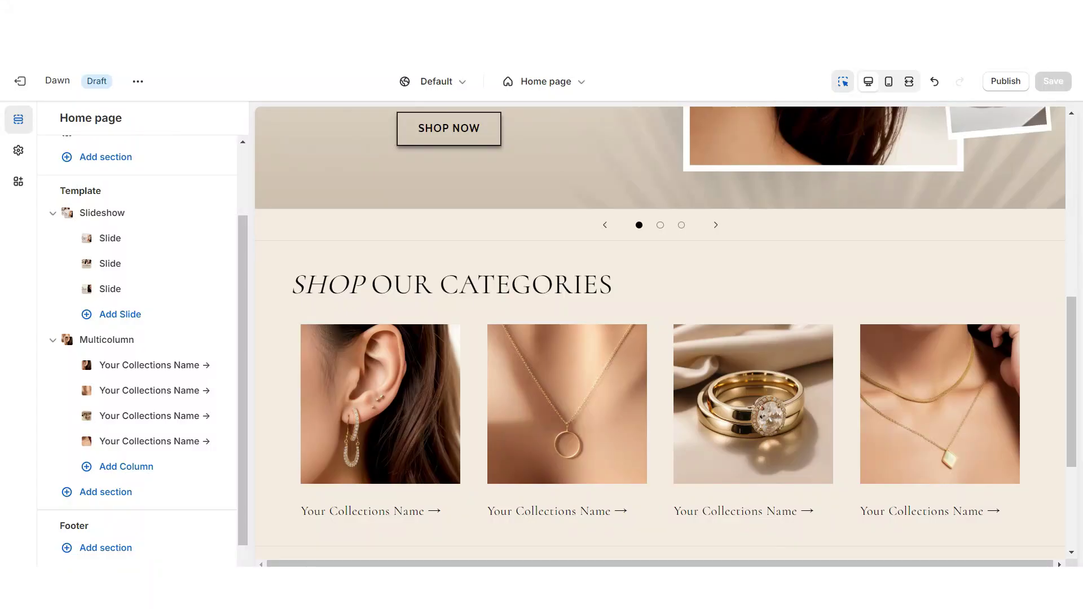
pyautogui.scroll(-4, 650, 319)
pyautogui.click(650, 319)
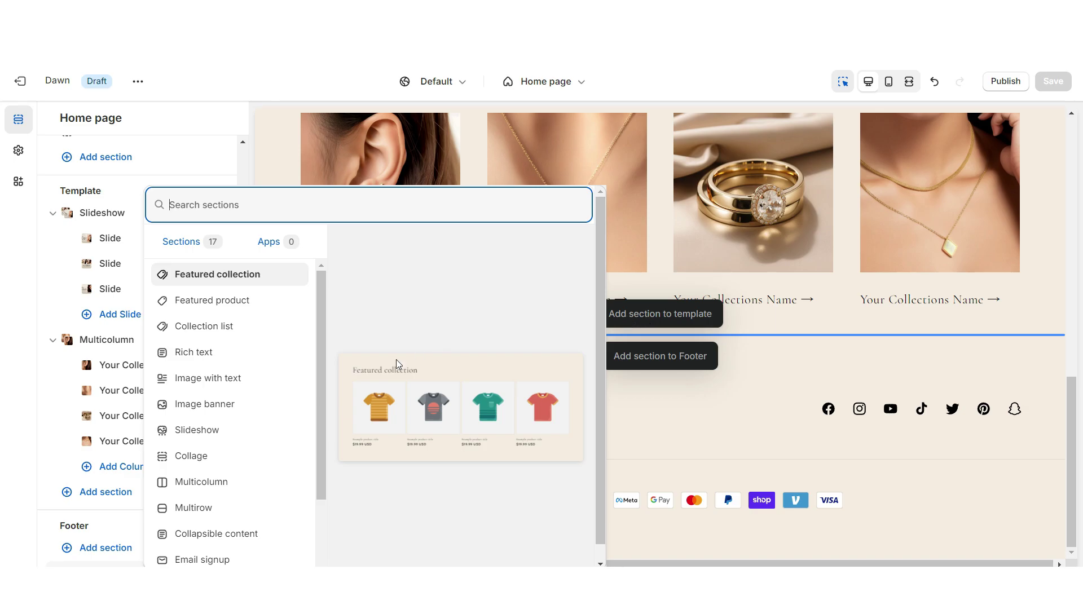
# Step: Add an Image banner without a desktop container, using Scheme 3 with background #D0C1B4
pyautogui.click(249, 407)
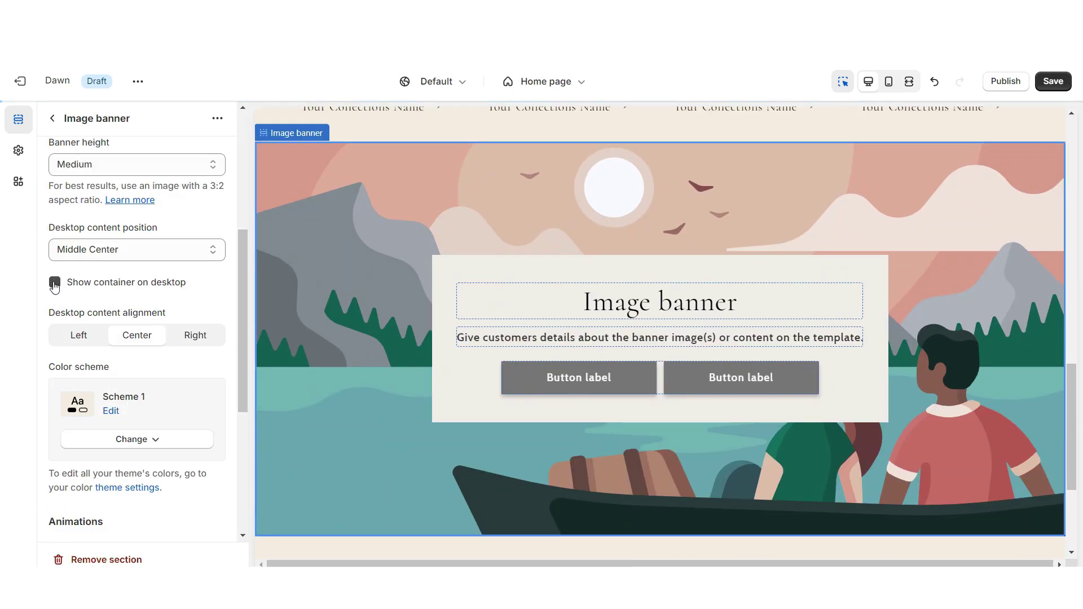
pyautogui.click(54, 282)
pyautogui.scroll(-3, 153, 316)
pyautogui.click(157, 298)
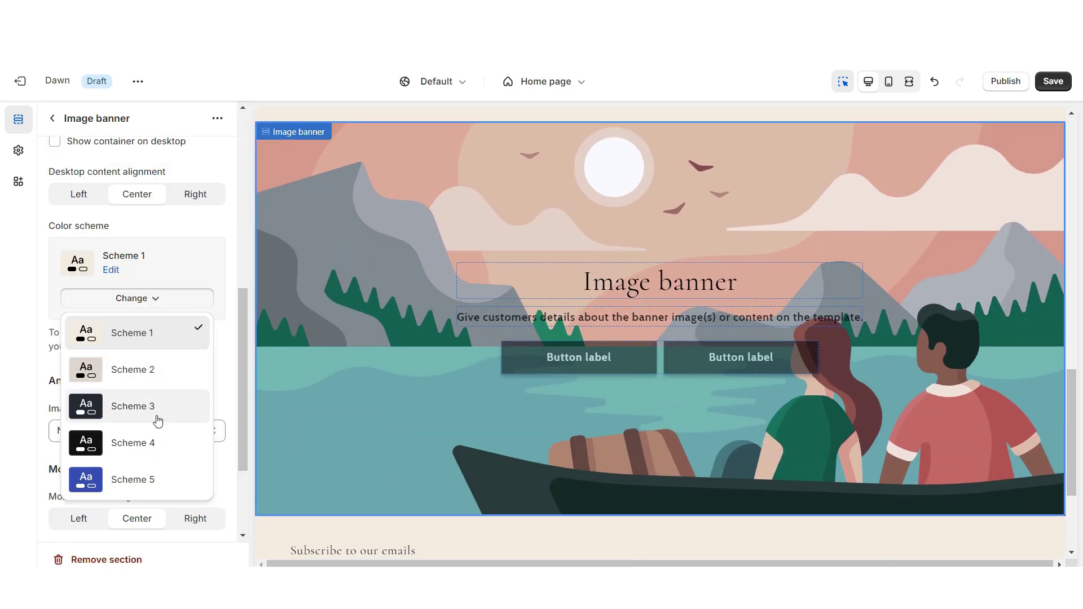
pyautogui.click(157, 406)
pyautogui.click(111, 270)
pyautogui.click(62, 262)
pyautogui.moveTo(66, 296); pyautogui.dragTo(74, 308)
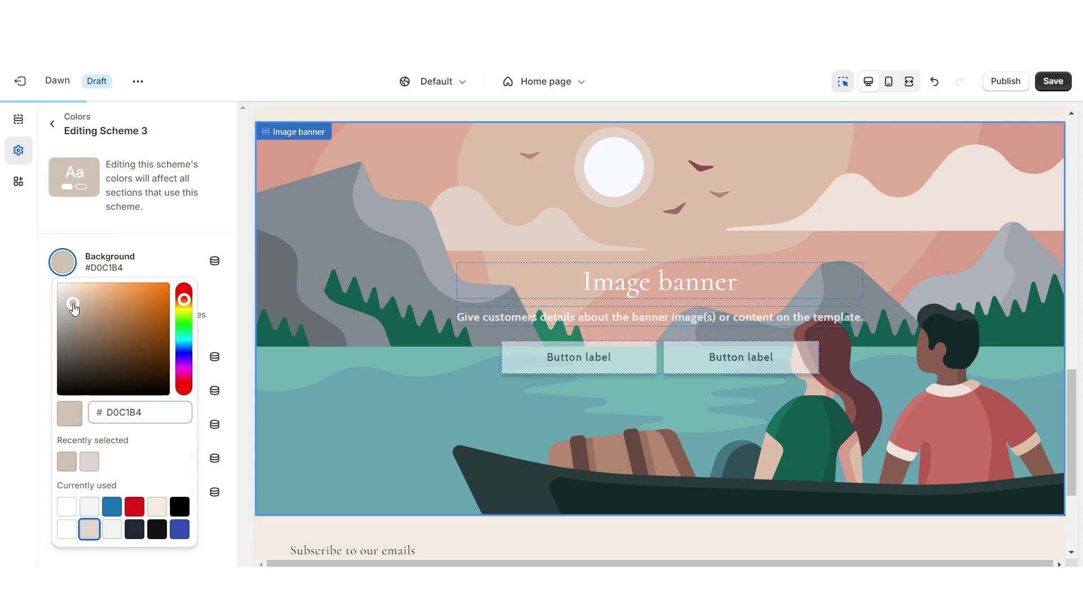
# Step: Paste ABOUT OUR BRAND as the banner heading and give its button an outline style
pyautogui.rightClick(74, 216)
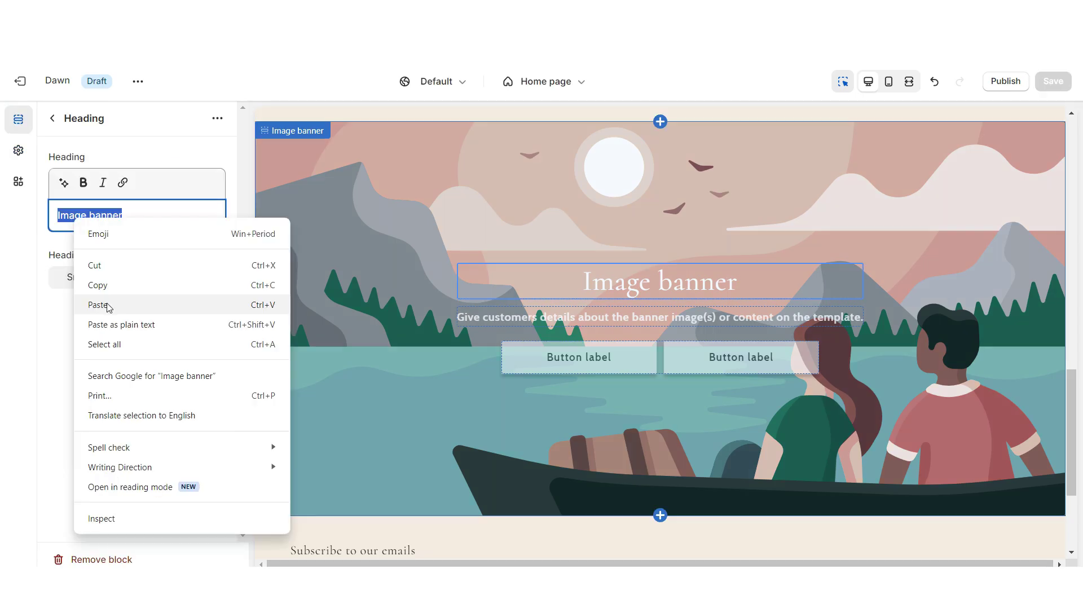
pyautogui.click(98, 305)
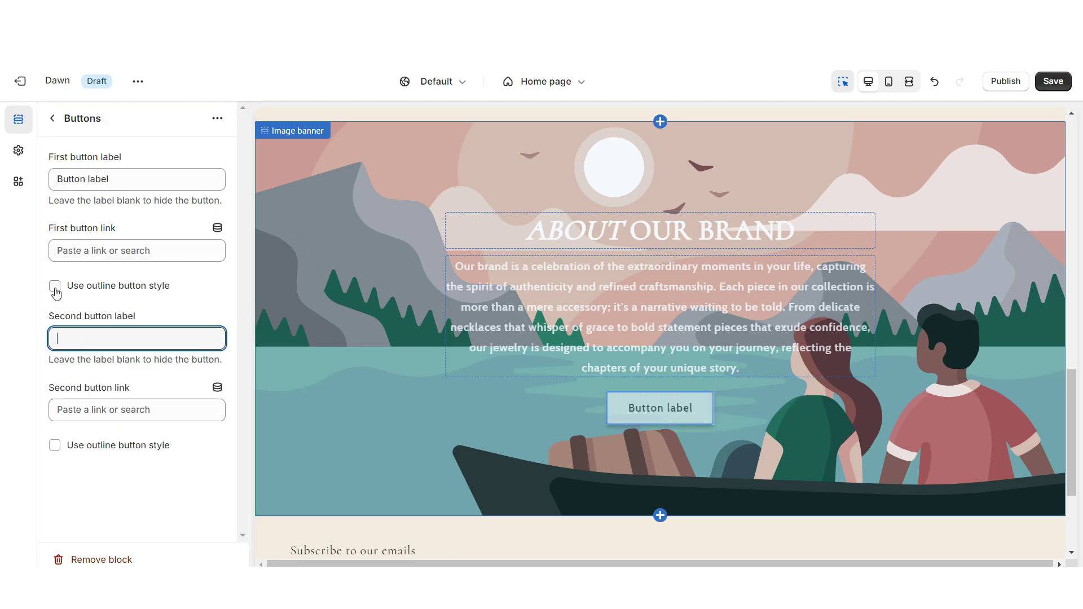
pyautogui.click(55, 289)
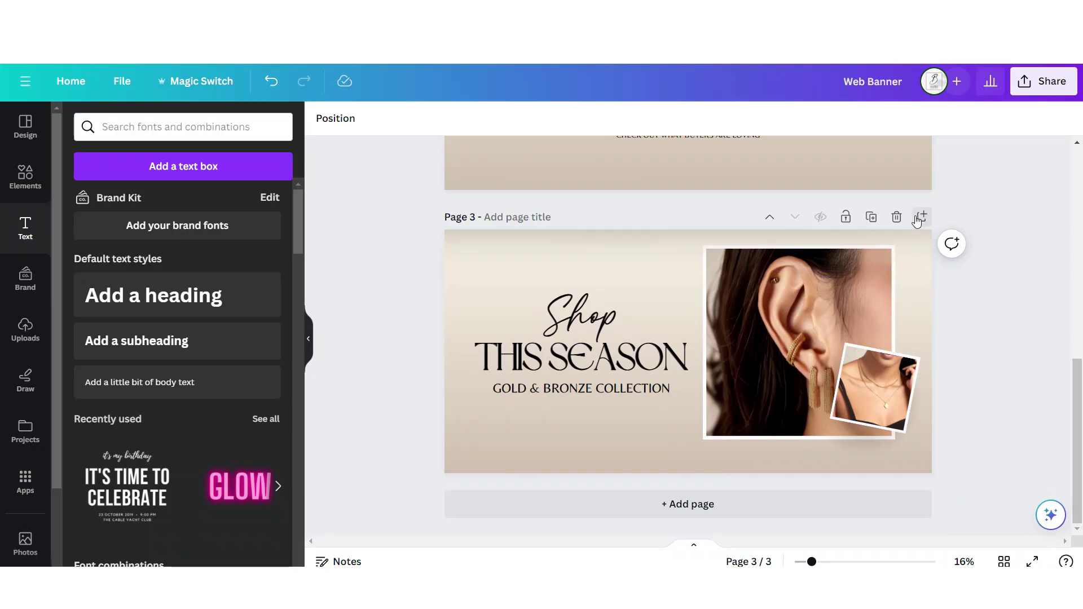
# Step: Add a fourth page coloured #CDBEB5 with a rotated palm shadow and glow at 26 transparency
pyautogui.click(921, 216)
pyautogui.click(322, 117)
pyautogui.click(191, 203)
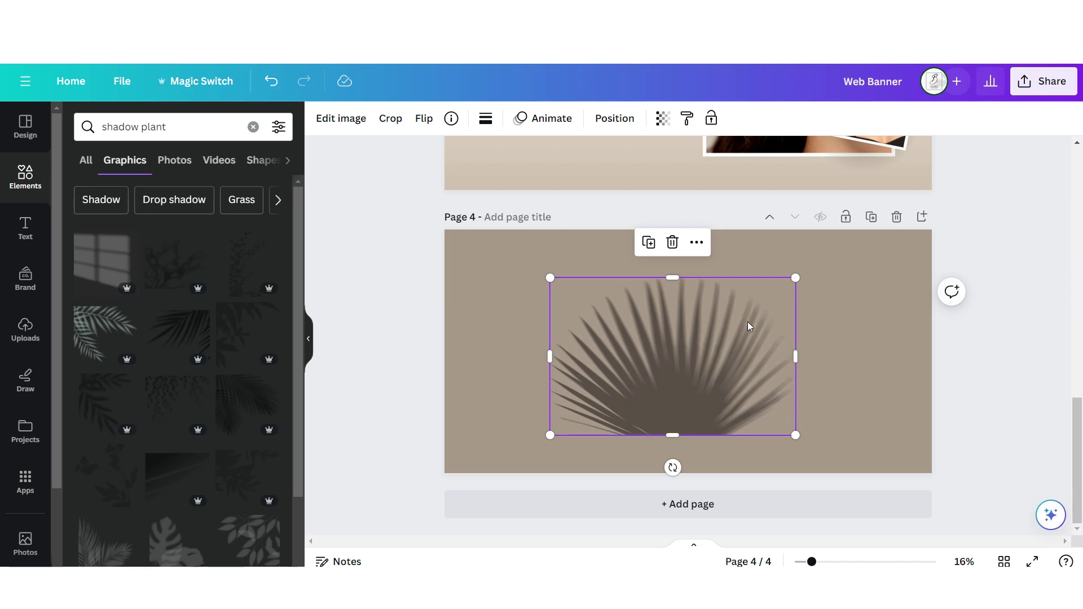
pyautogui.moveTo(748, 322); pyautogui.dragTo(573, 366)
pyautogui.moveTo(517, 521); pyautogui.dragTo(496, 544)
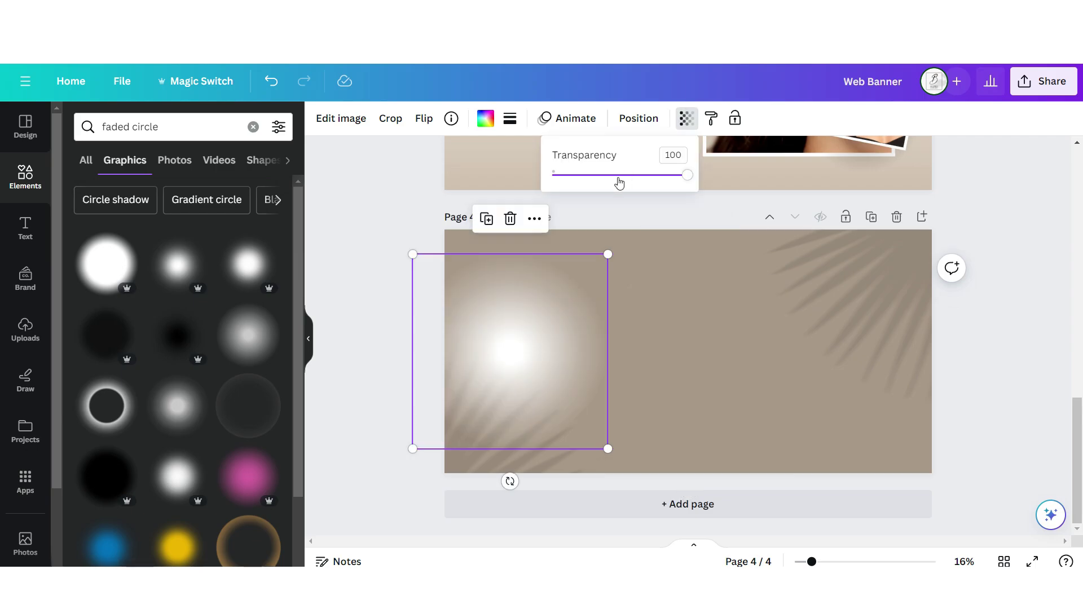
pyautogui.moveTo(616, 175); pyautogui.dragTo(587, 175)
# Step: Add a photo grid to page 4, undo the black fade graphic, and place the earring photo centrally
pyautogui.click(253, 126)
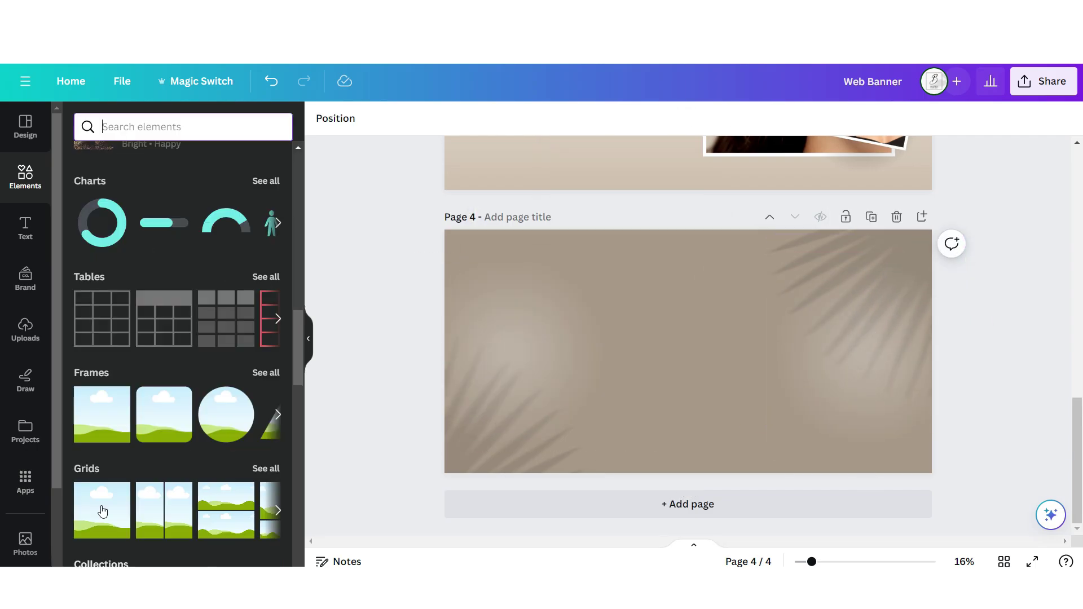
pyautogui.click(83, 510)
pyautogui.click(474, 118)
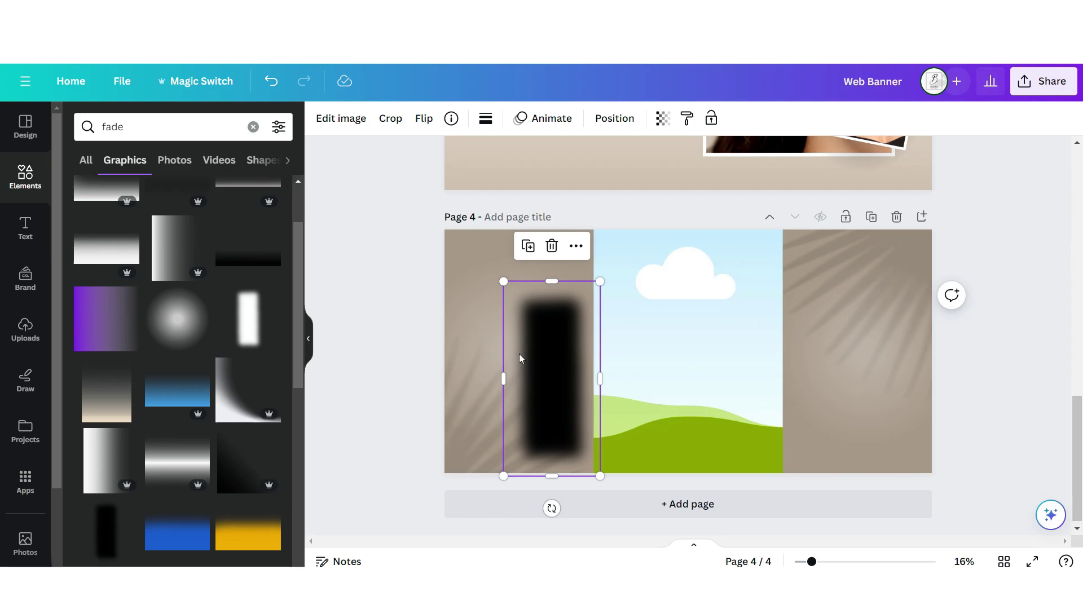
pyautogui.moveTo(600, 379); pyautogui.dragTo(557, 389)
pyautogui.hotkey('ctrl', 'z')
pyautogui.hotkey('ctrl', 'z')
pyautogui.hotkey('ctrl', 'z')
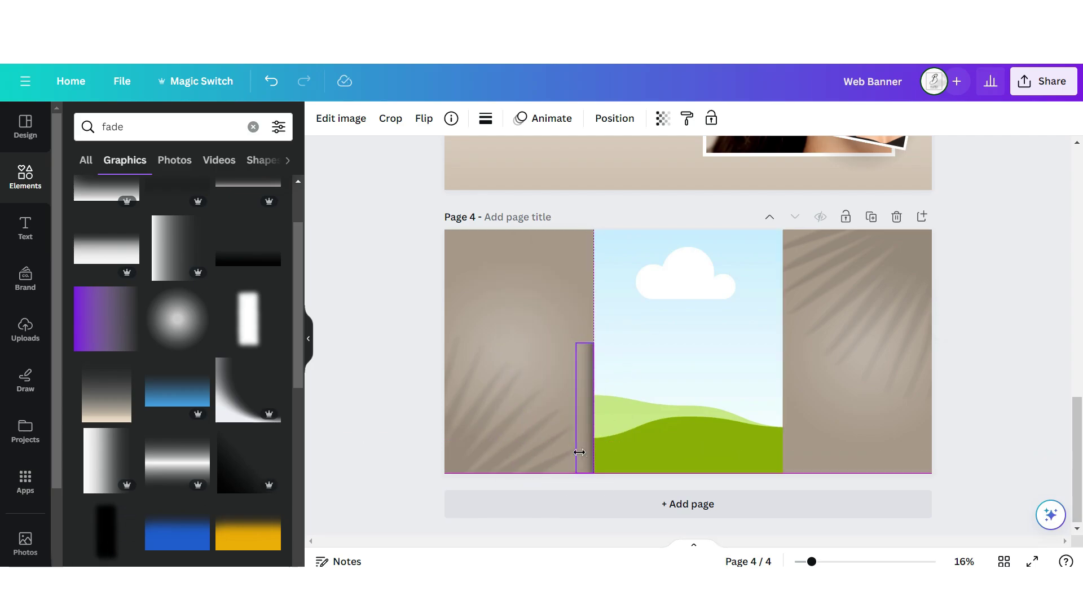
pyautogui.hotkey('ctrl', 'z')
pyautogui.hotkey('ctrl', 'z')
pyautogui.click(25, 329)
pyautogui.moveTo(124, 340); pyautogui.dragTo(668, 354)
# Step: Add 'luxe Jewelry' text in Dream Avenue, rotated to 67°
pyautogui.click(25, 229)
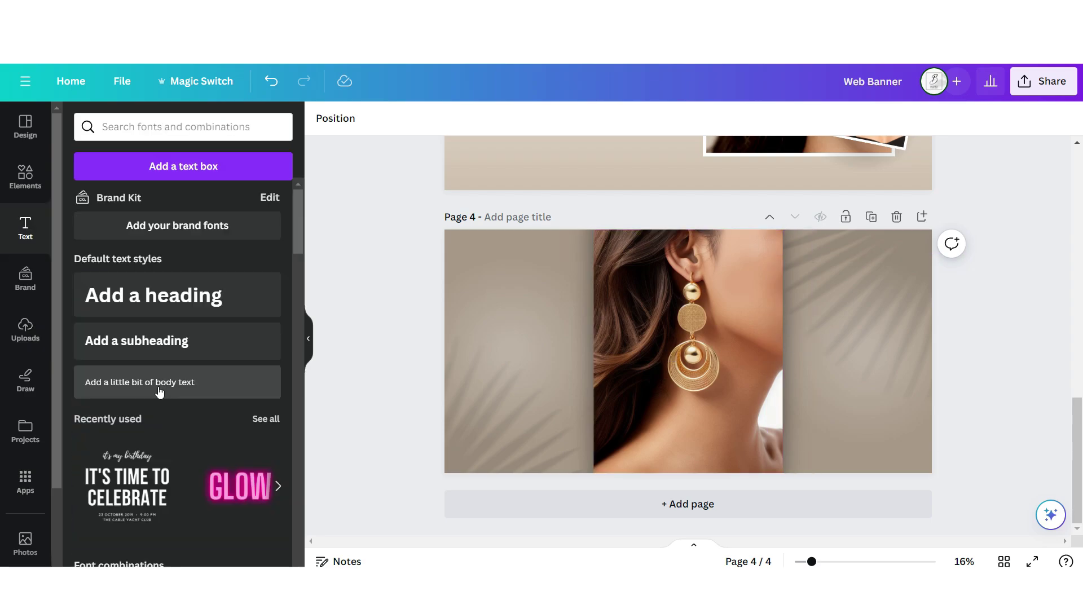
pyautogui.click(137, 381)
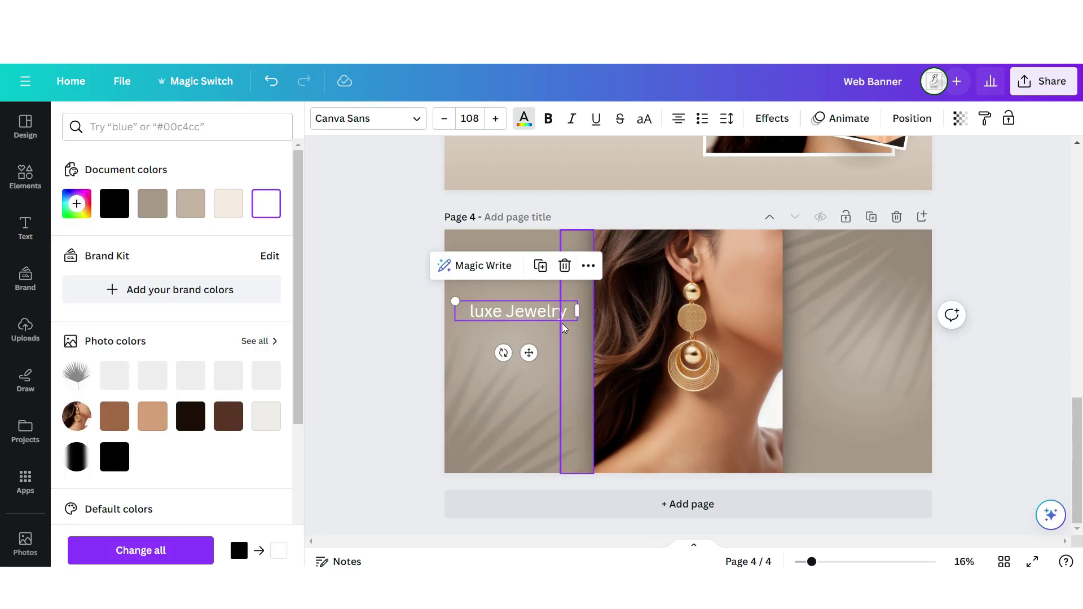
pyautogui.click(368, 118)
pyautogui.click(259, 351)
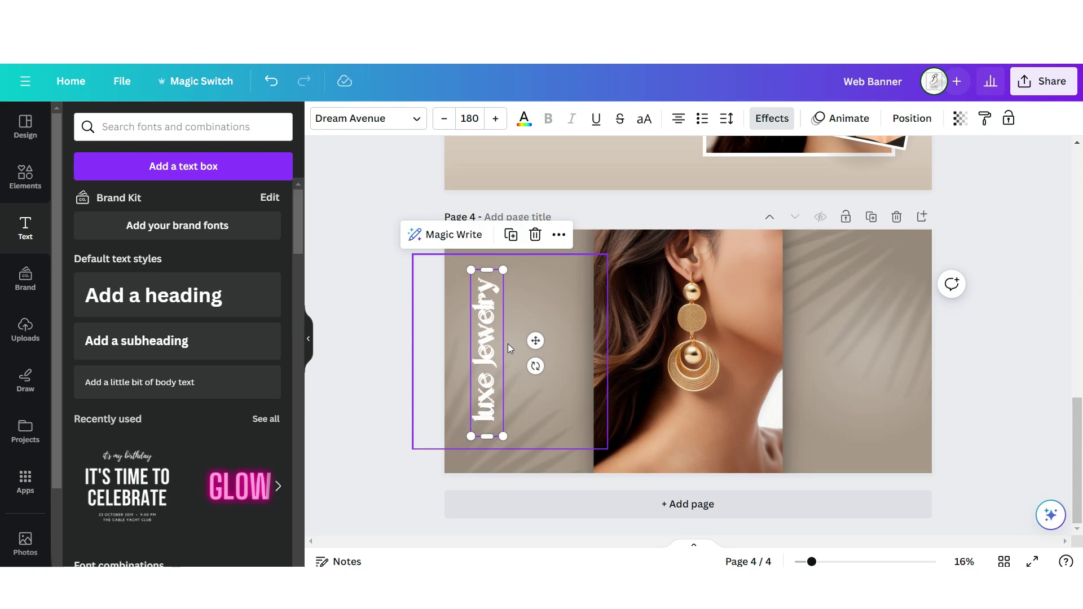
pyautogui.moveTo(534, 363); pyautogui.dragTo(891, 356)
# Step: Add Shop Now in Beautifully Delicious Script and download the banner as a PNG
pyautogui.click(144, 382)
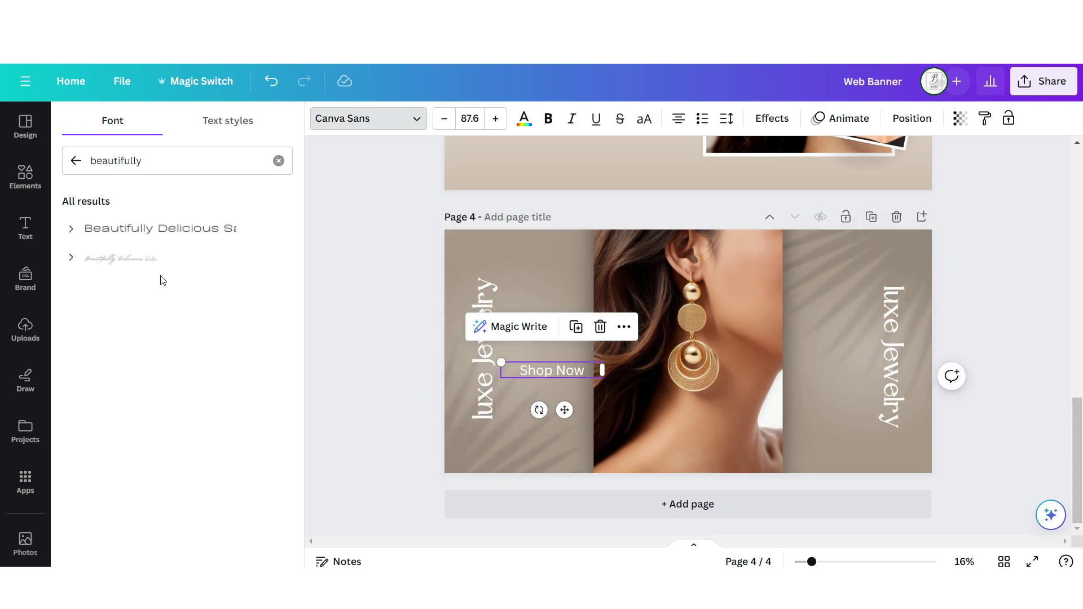
pyautogui.click(121, 258)
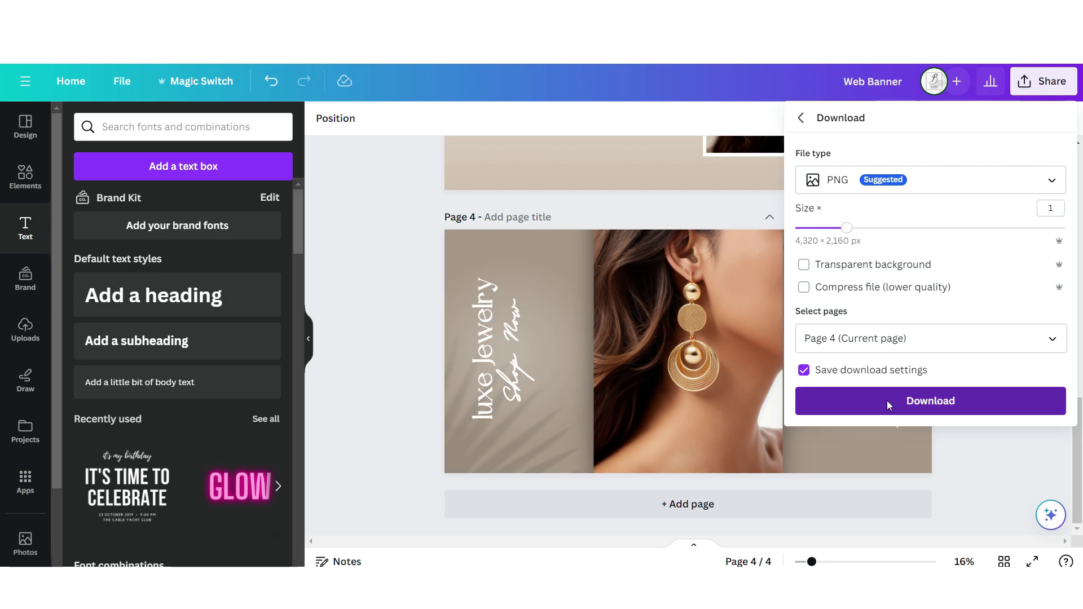
pyautogui.click(887, 404)
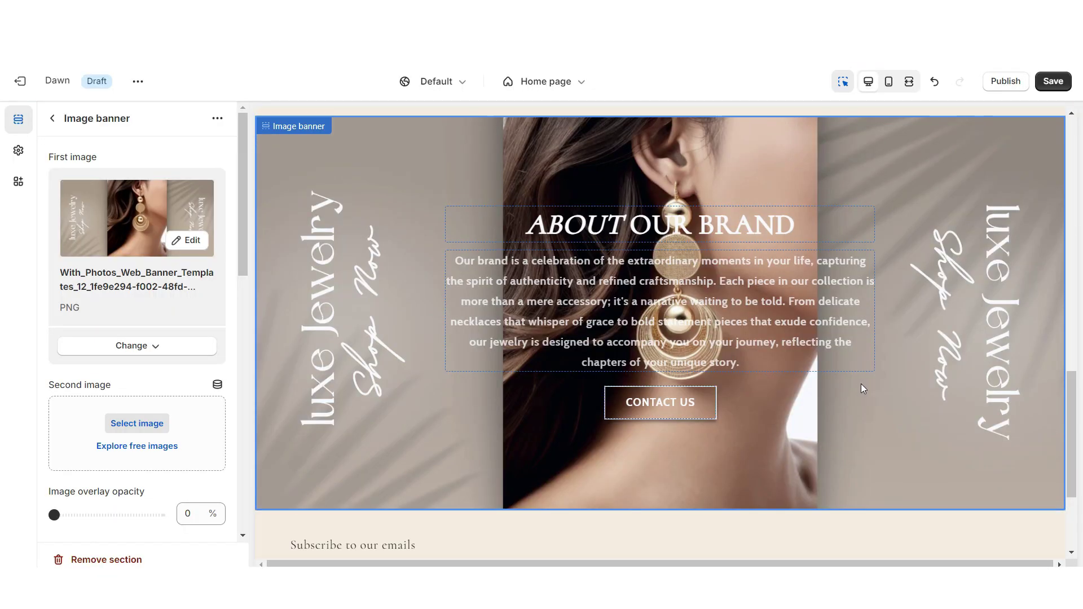
# Step: Set the About Our Brand banner's Image behavior to 'Zoom in on scroll'
pyautogui.scroll(2, 868, 393)
pyautogui.scroll(-3, 80, 270)
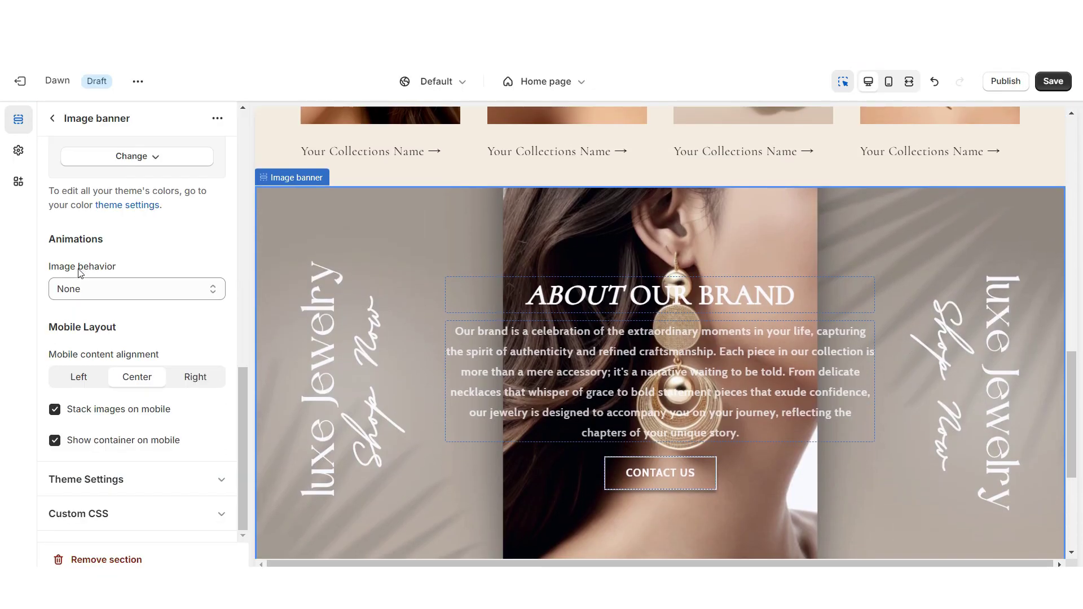
pyautogui.click(83, 284)
pyautogui.click(84, 348)
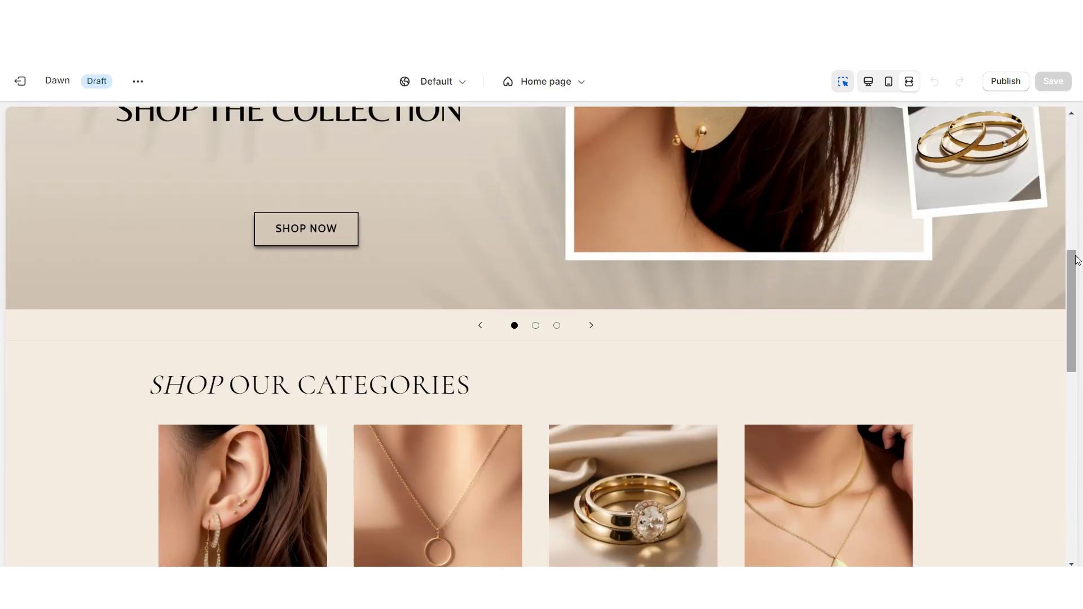
pyautogui.scroll(-6, 1072, 259)
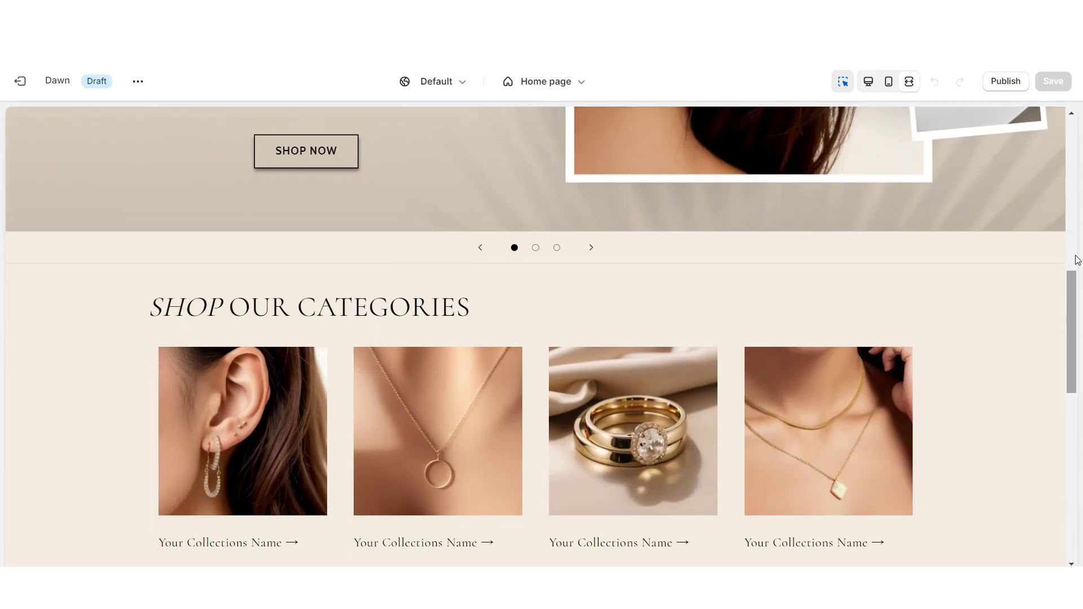
pyautogui.scroll(-4, 1075, 257)
pyautogui.scroll(3, 1075, 256)
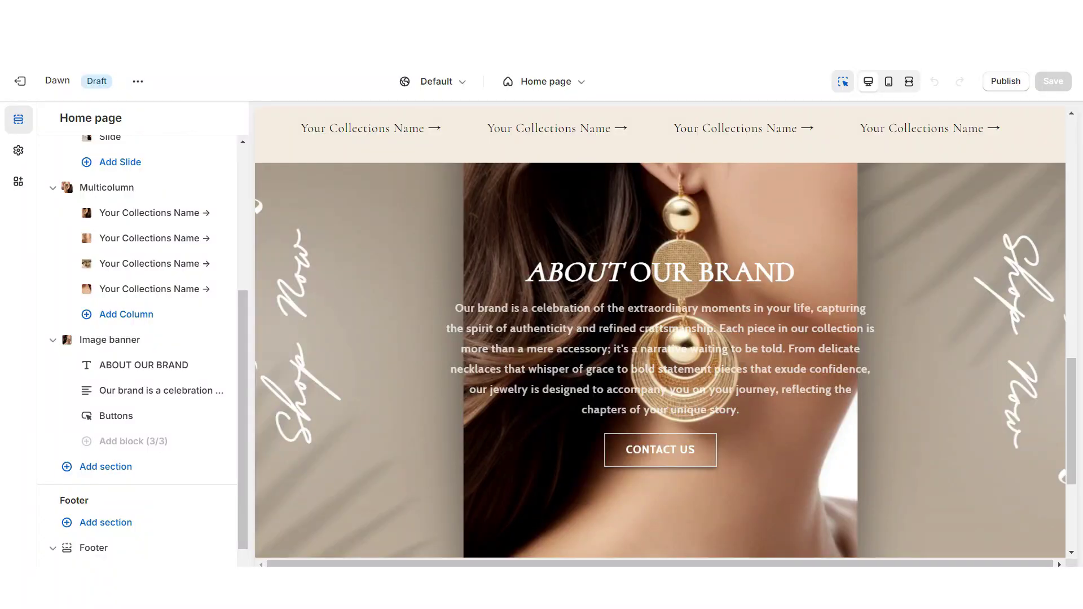
# Step: Add a Multicolumn section below the banner with its heading and button label cleared
pyautogui.scroll(-4, 652, 335)
pyautogui.click(651, 335)
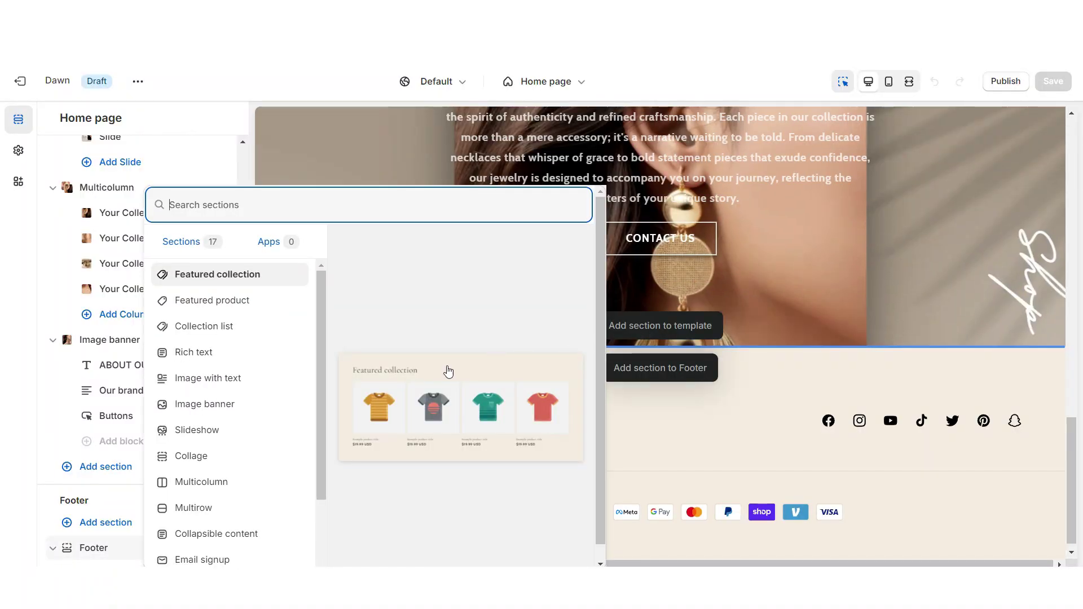
pyautogui.click(213, 483)
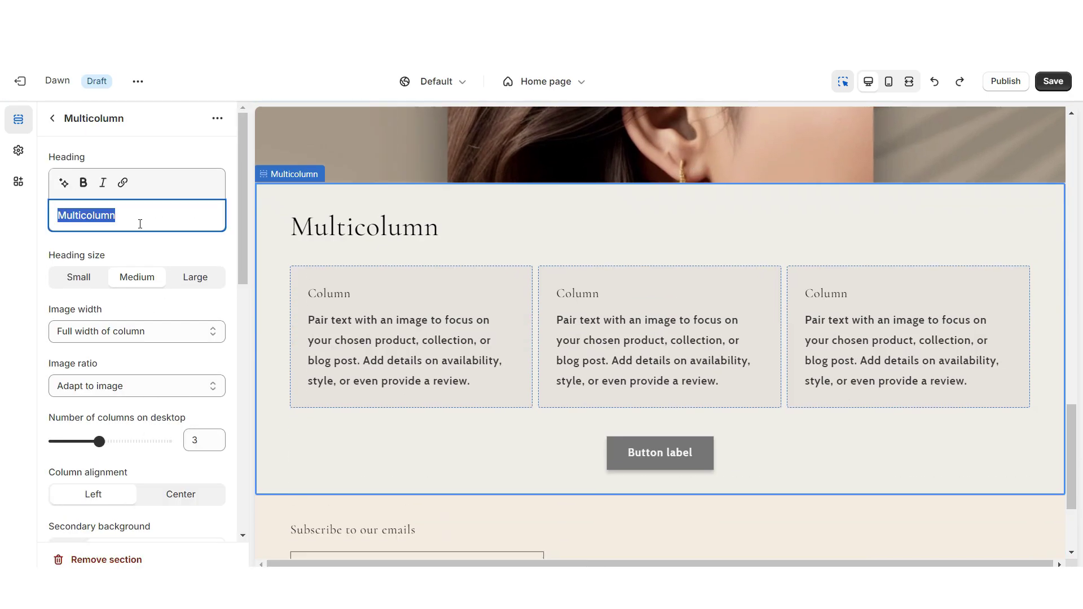
pyautogui.press('BackSpace')
pyautogui.scroll(-4, 123, 282)
pyautogui.tripleClick(95, 391)
pyautogui.press('BackSpace')
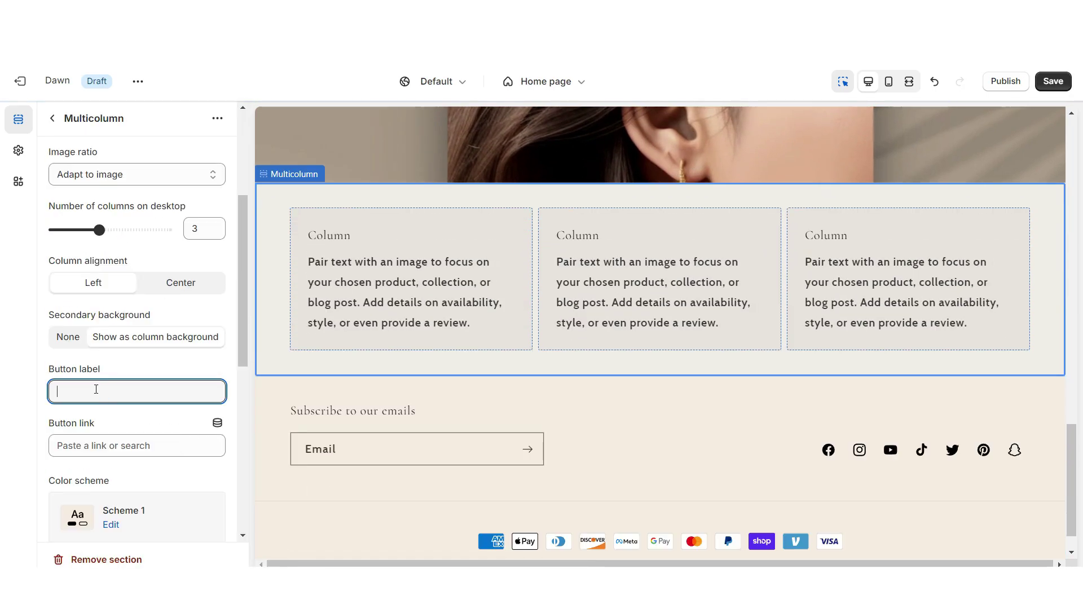
# Step: Enable swipe on mobile, centre the columns, and edit the Fast Shipping through Quality Materials column texts
pyautogui.scroll(-6, 94, 389)
pyautogui.click(55, 299)
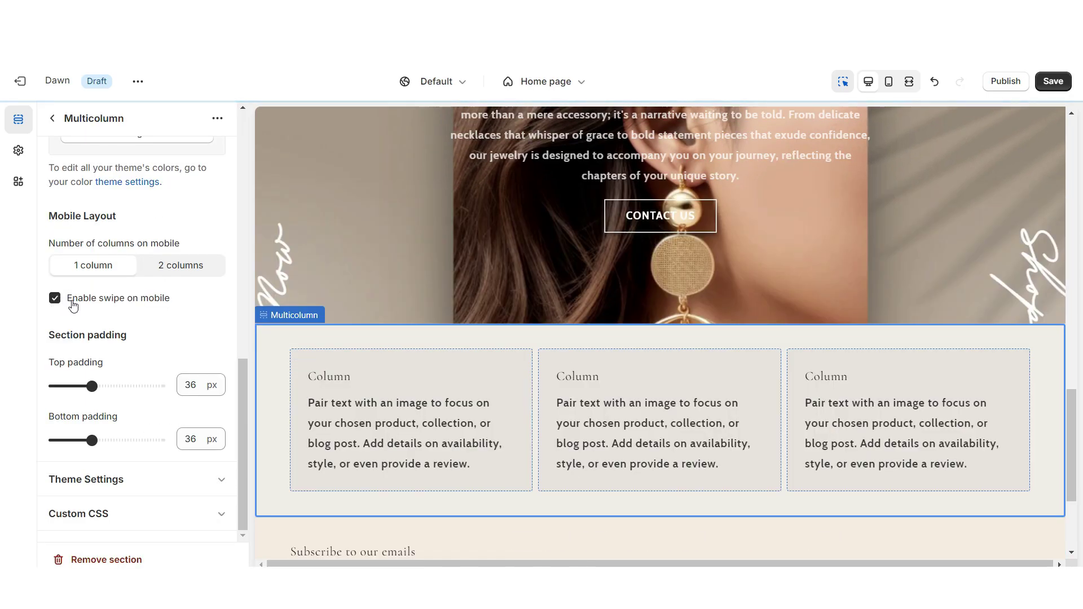
pyautogui.scroll(8, 65, 415)
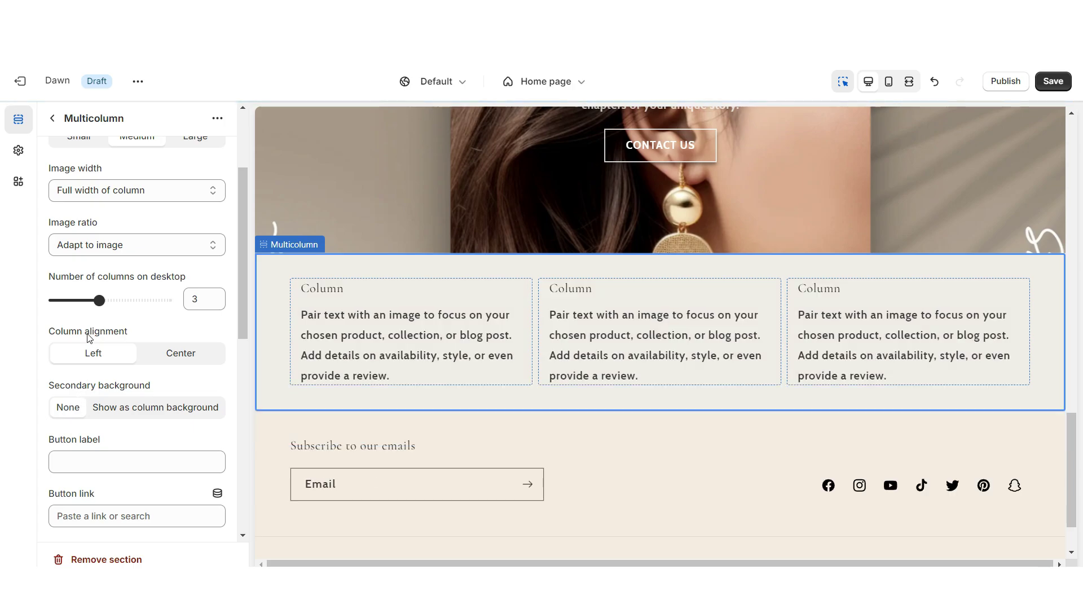
pyautogui.click(165, 354)
pyautogui.click(319, 361)
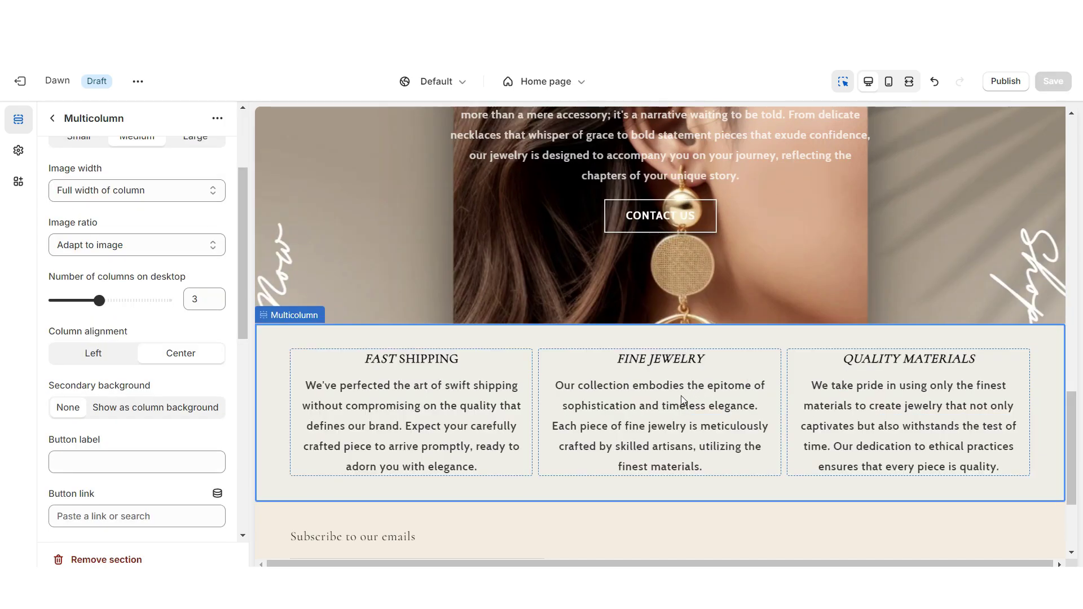
pyautogui.click(799, 369)
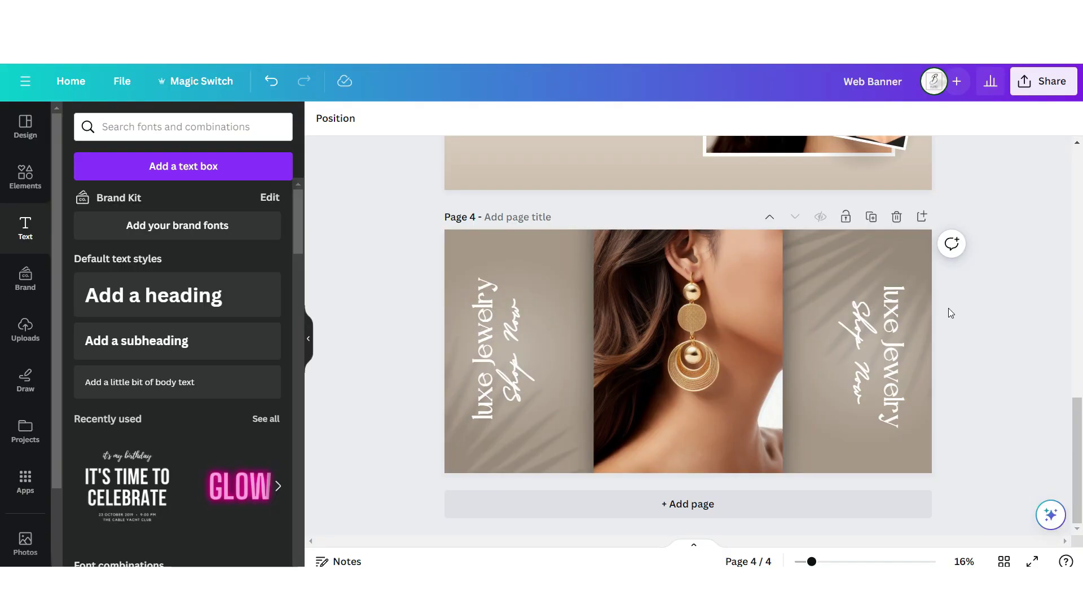
# Step: Add a cream Canva page with a circle and a faded gradient stretched over its lower half
pyautogui.click(922, 218)
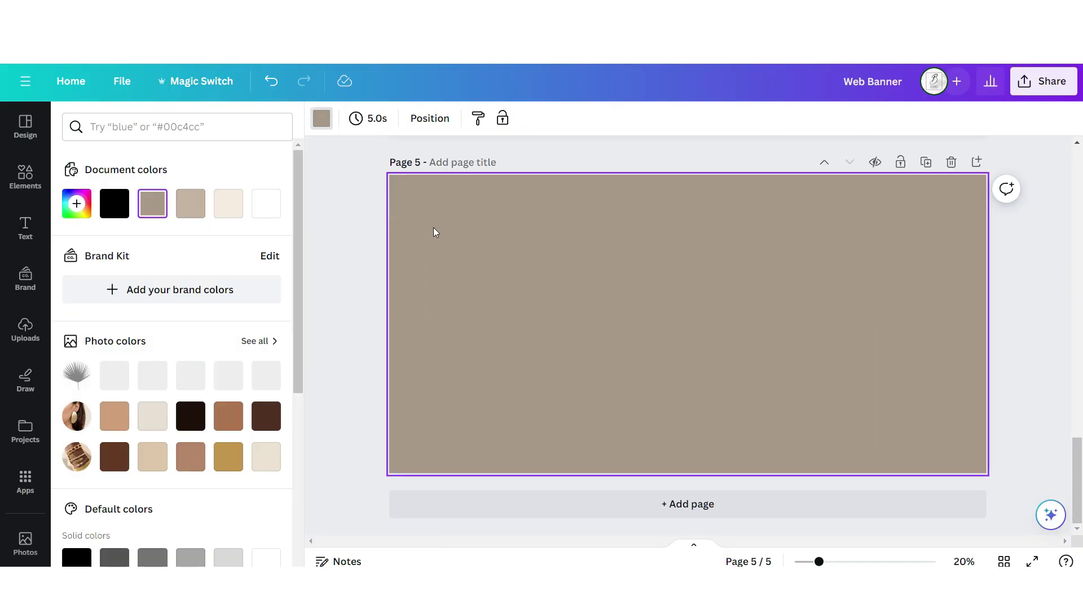
pyautogui.click(226, 205)
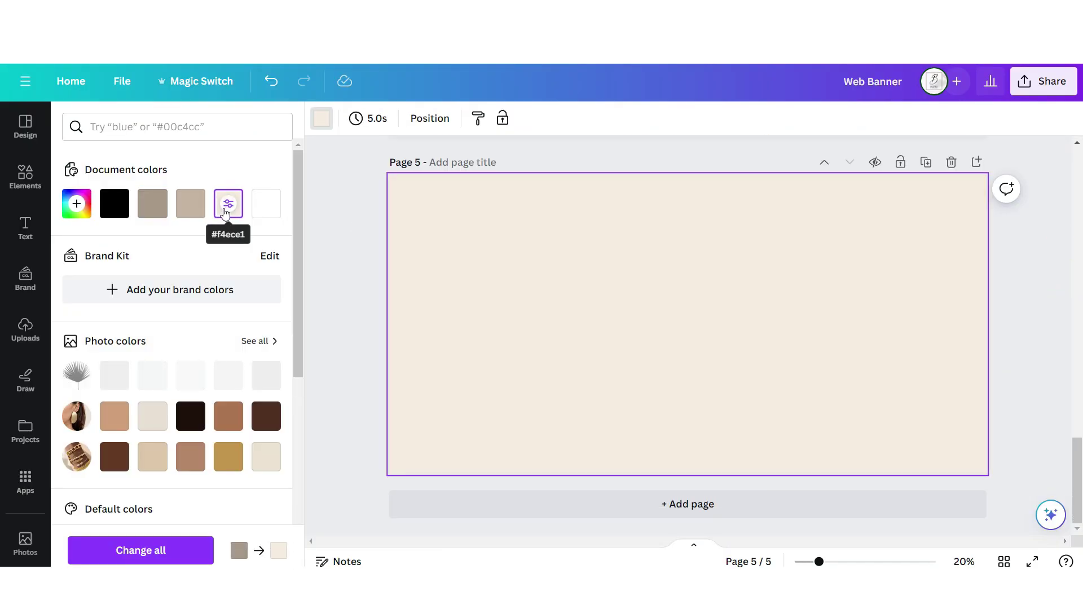
pyautogui.press('Escape')
pyautogui.click(259, 347)
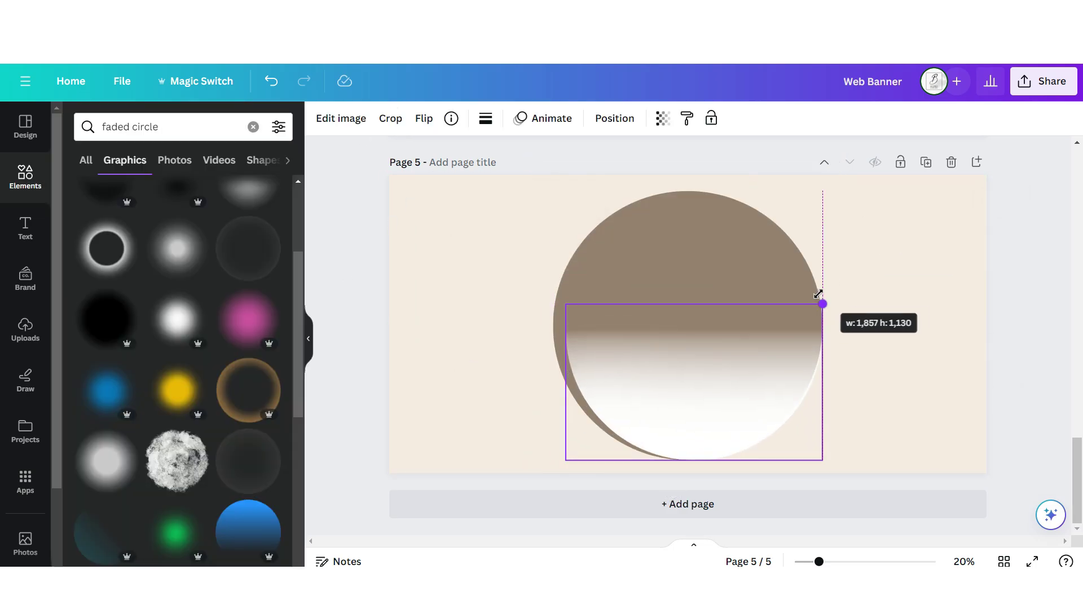
pyautogui.moveTo(563, 302); pyautogui.dragTo(551, 297)
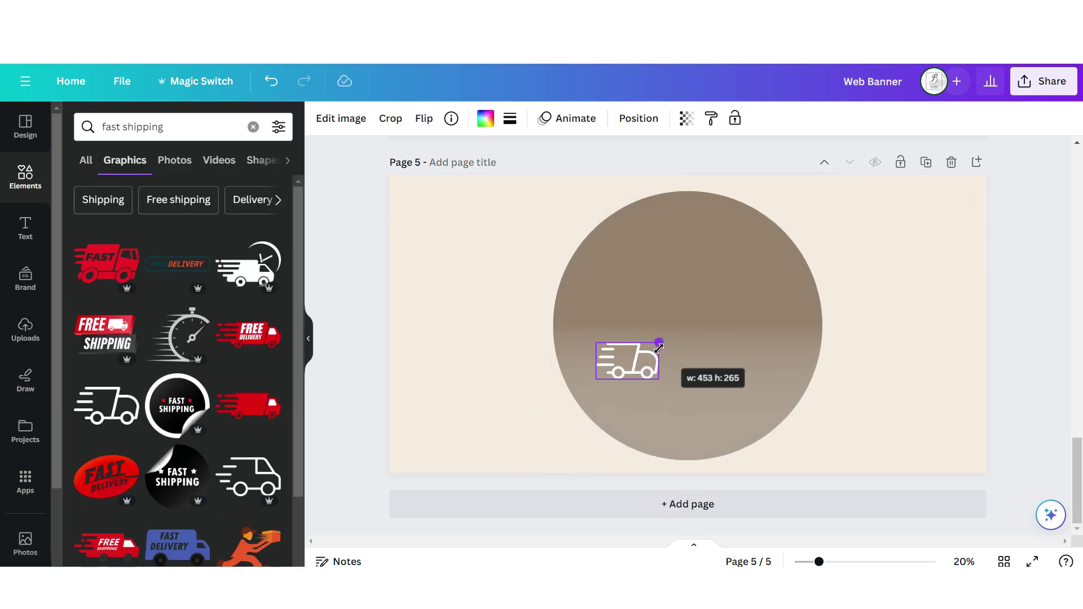
pyautogui.moveTo(671, 350); pyautogui.dragTo(786, 294)
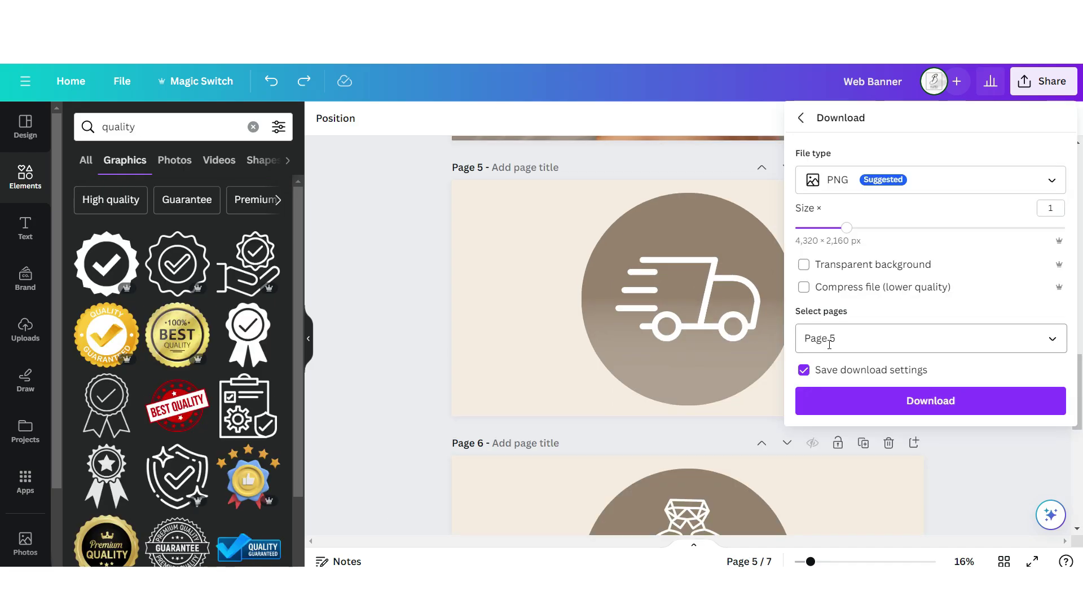
pyautogui.scroll(-8, 754, 343)
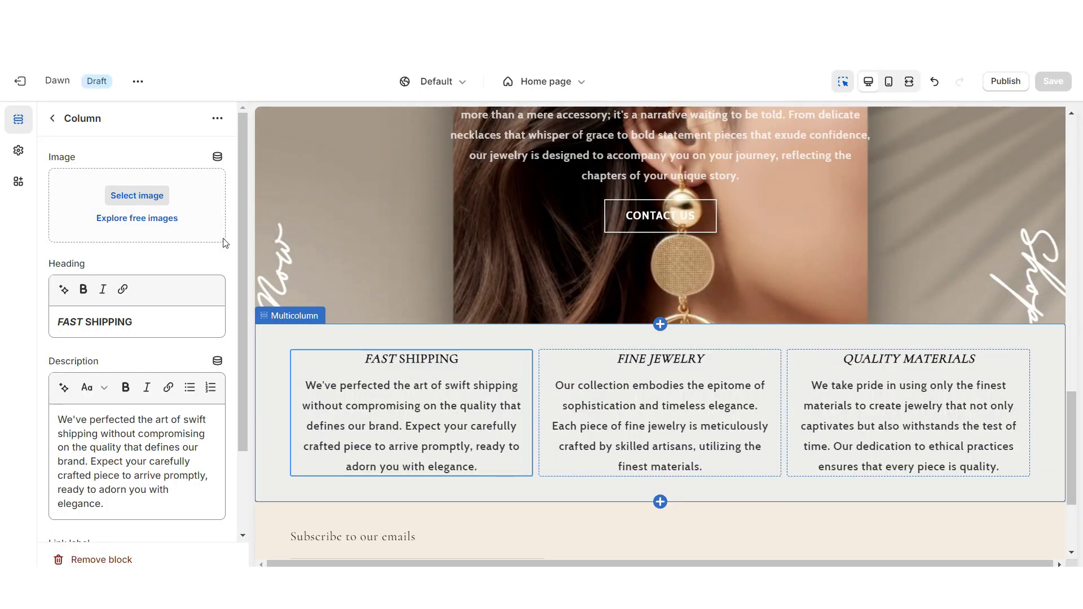
# Step: Give the first column the truck icon and set column image width to half of the column
pyautogui.click(164, 195)
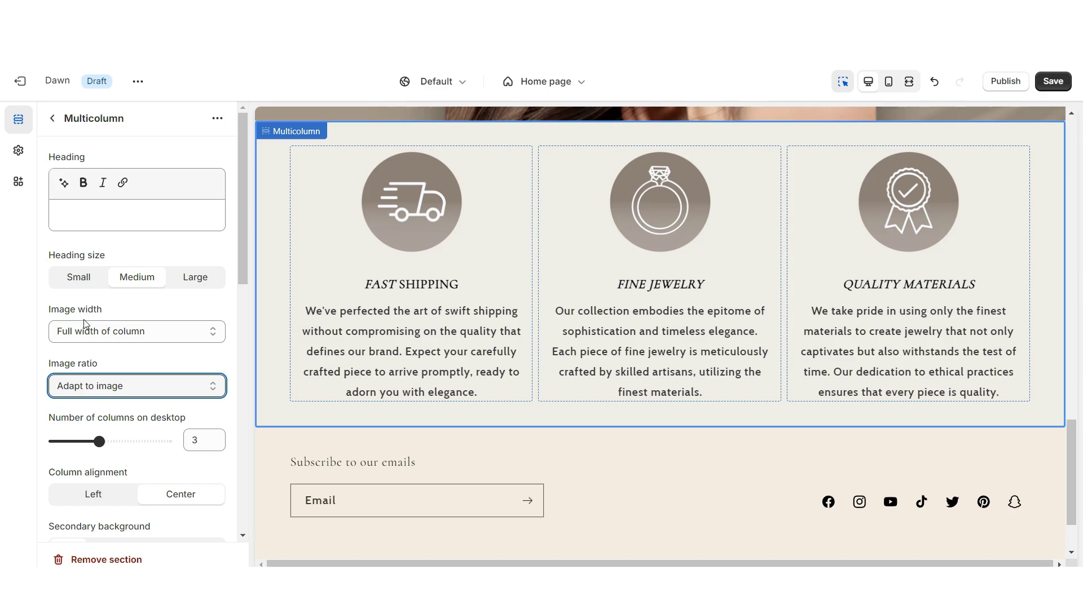
pyautogui.click(85, 327)
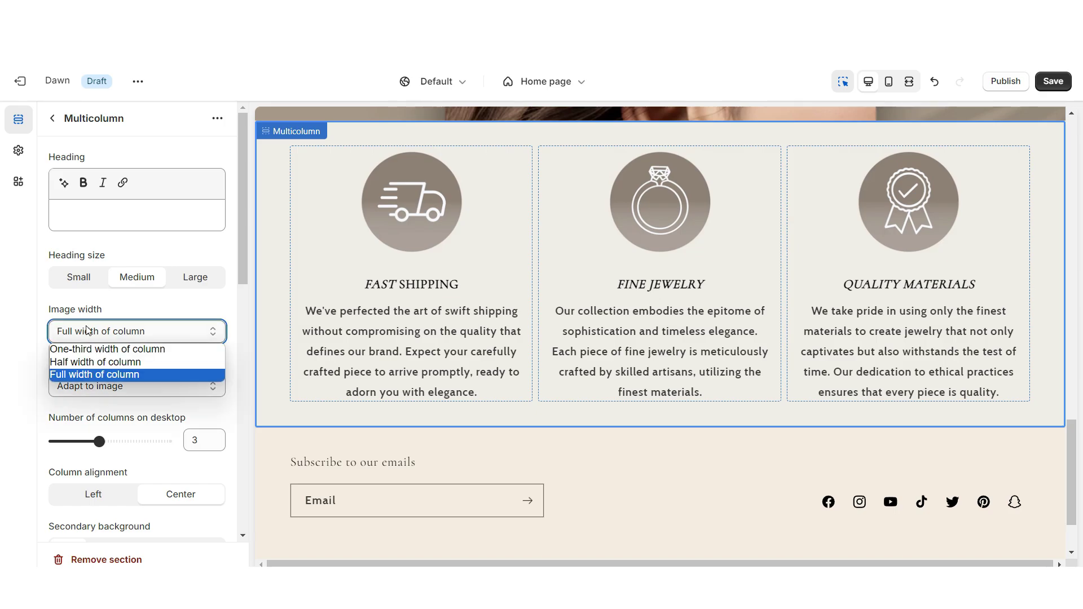
pyautogui.click(90, 362)
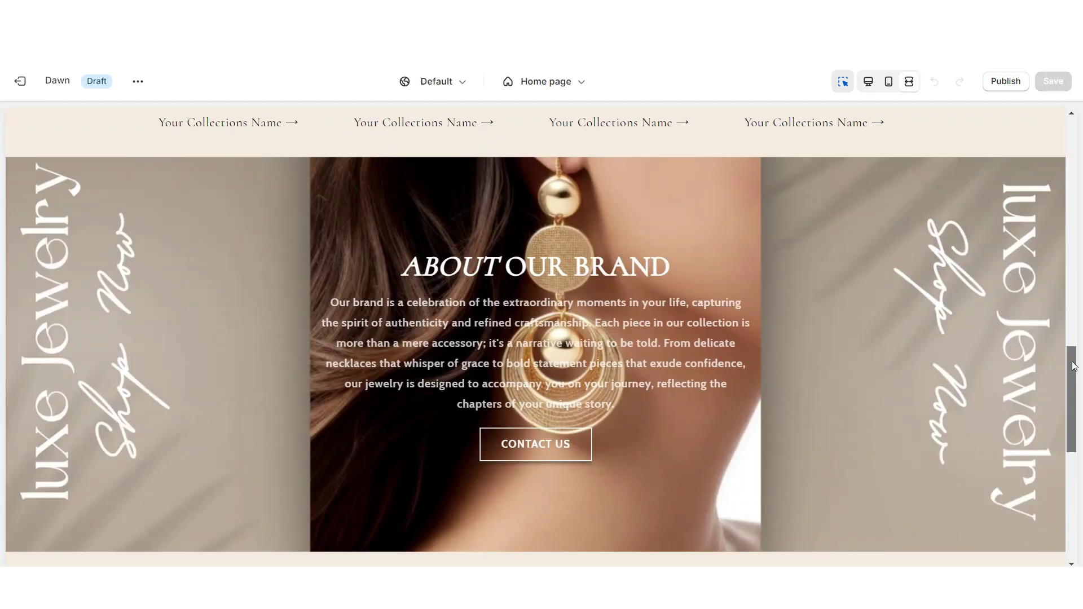
pyautogui.scroll(-2, 1077, 375)
pyautogui.moveTo(1077, 375); pyautogui.dragTo(1078, 415)
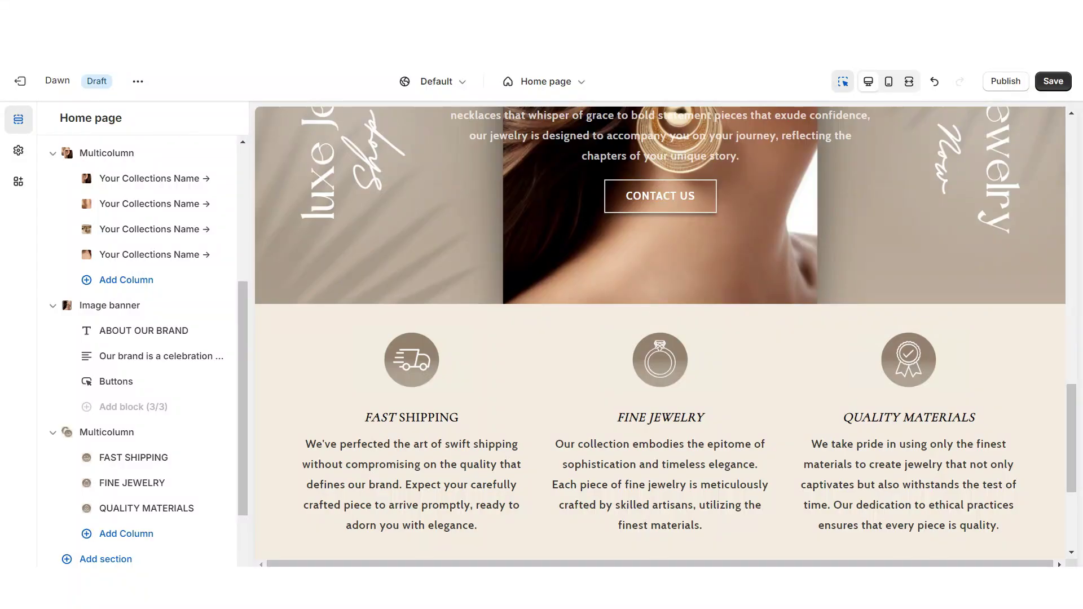
pyautogui.click(670, 383)
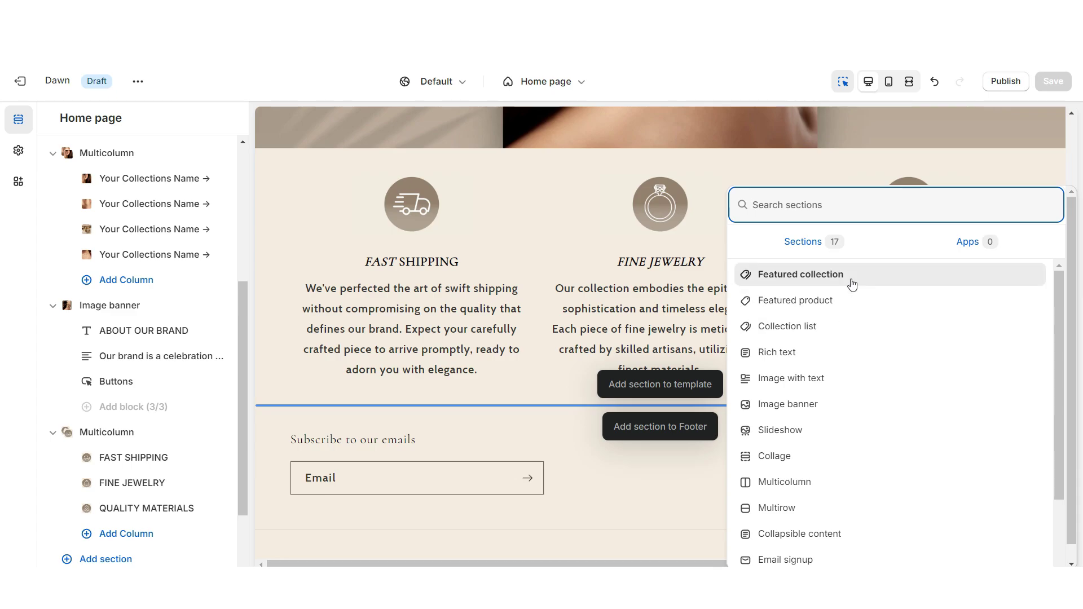
# Step: Add a Featured collection section in Scheme 2 headed 'SHOP OUR BESTSELLERS ✧'
pyautogui.click(799, 274)
pyautogui.scroll(-10, 137, 338)
pyautogui.click(137, 268)
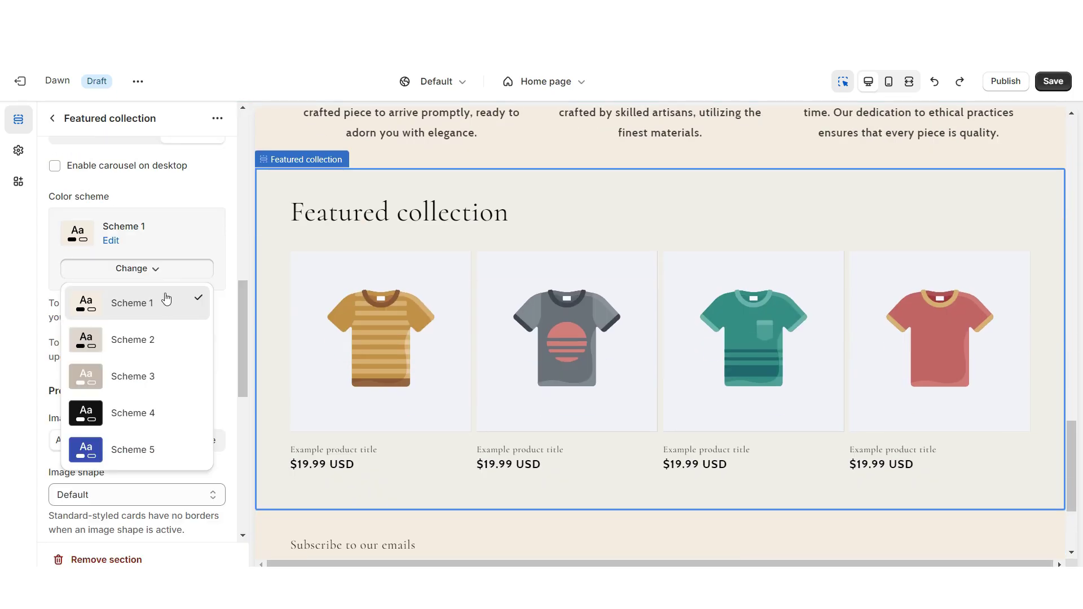
pyautogui.click(147, 340)
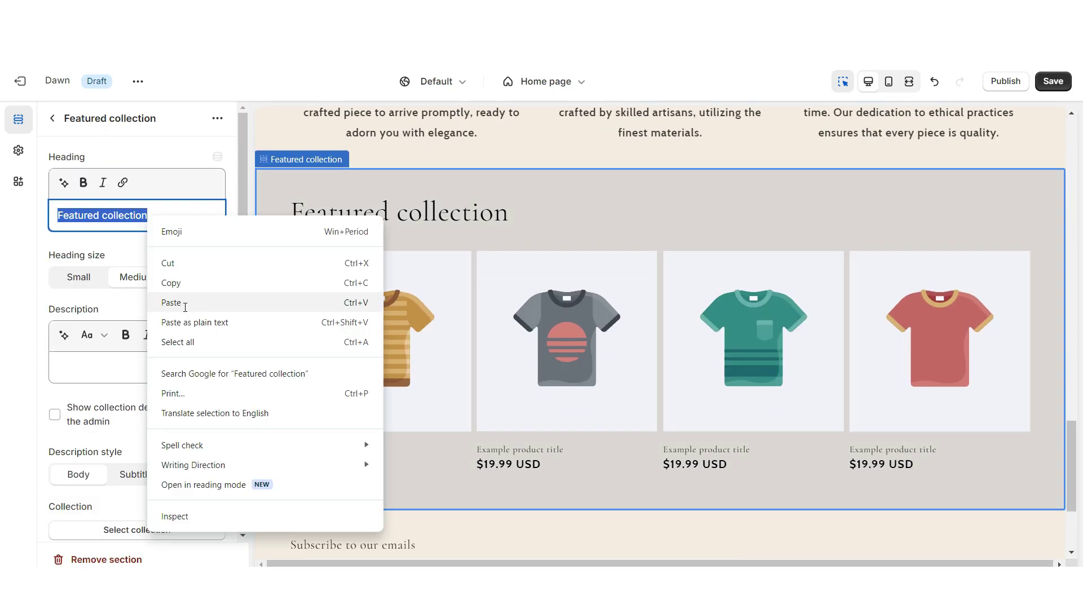
pyautogui.click(170, 302)
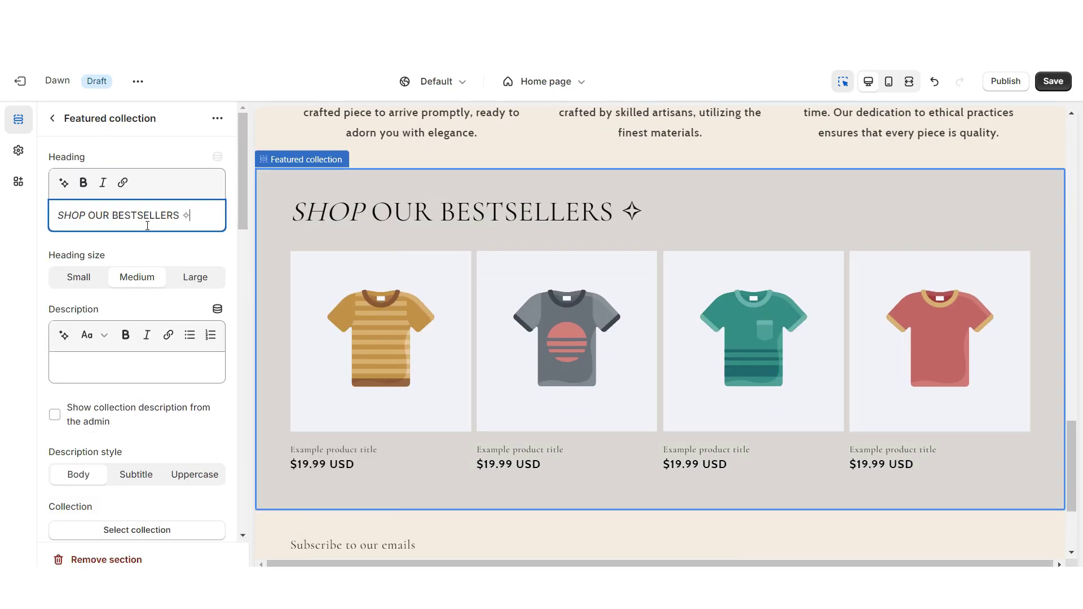
# Step: Enable swipe on mobile for the bestsellers collection and preview the product carousel
pyautogui.scroll(-15, 75, 297)
pyautogui.click(55, 298)
pyautogui.scroll(10, 187, 460)
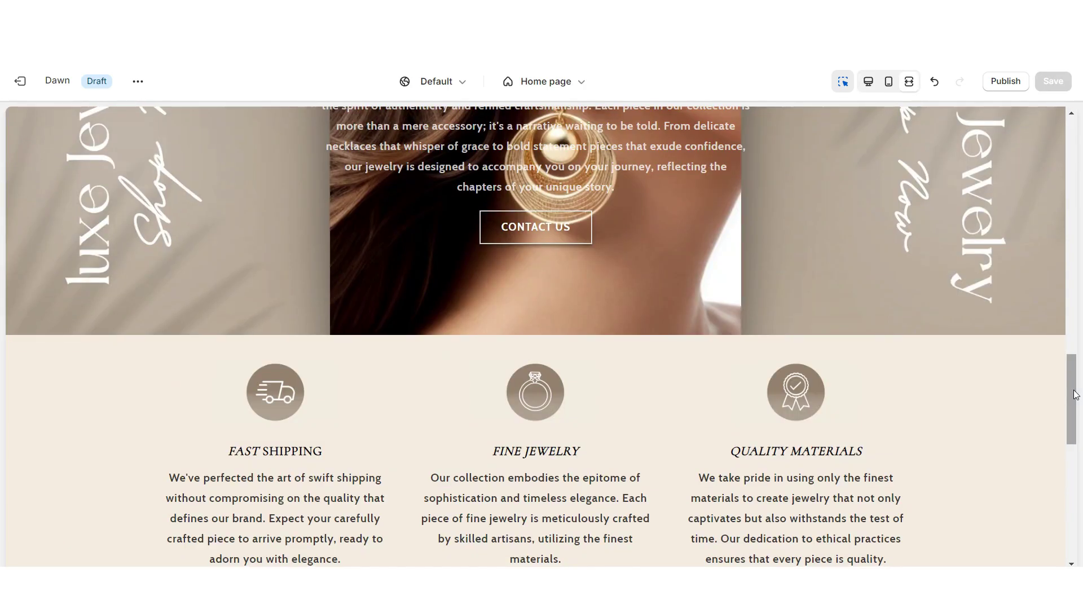
pyautogui.scroll(-5, 1076, 395)
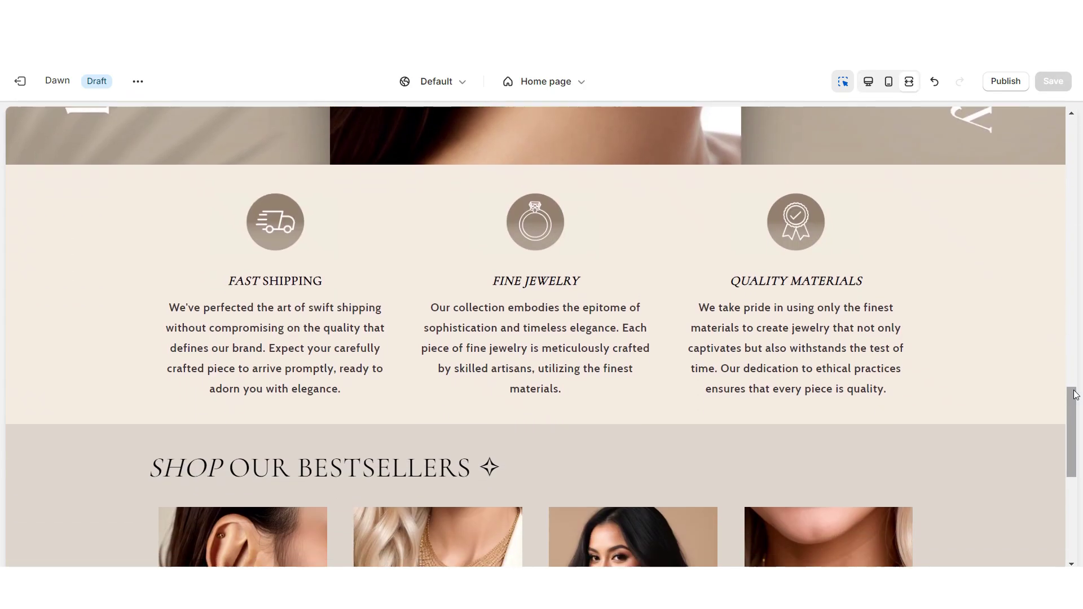
pyautogui.scroll(-1, 1075, 393)
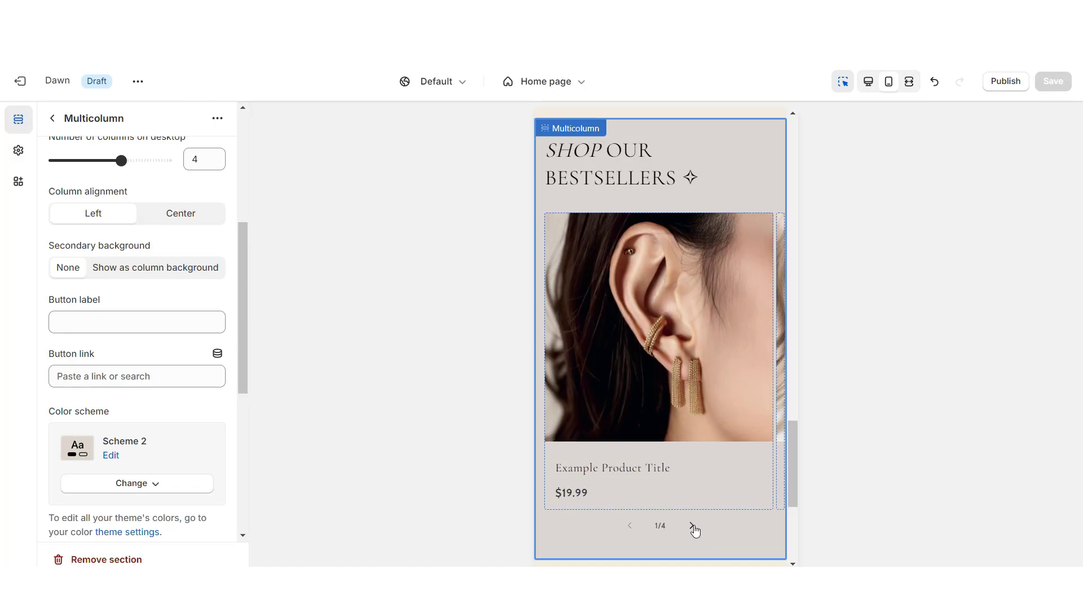
pyautogui.click(693, 527)
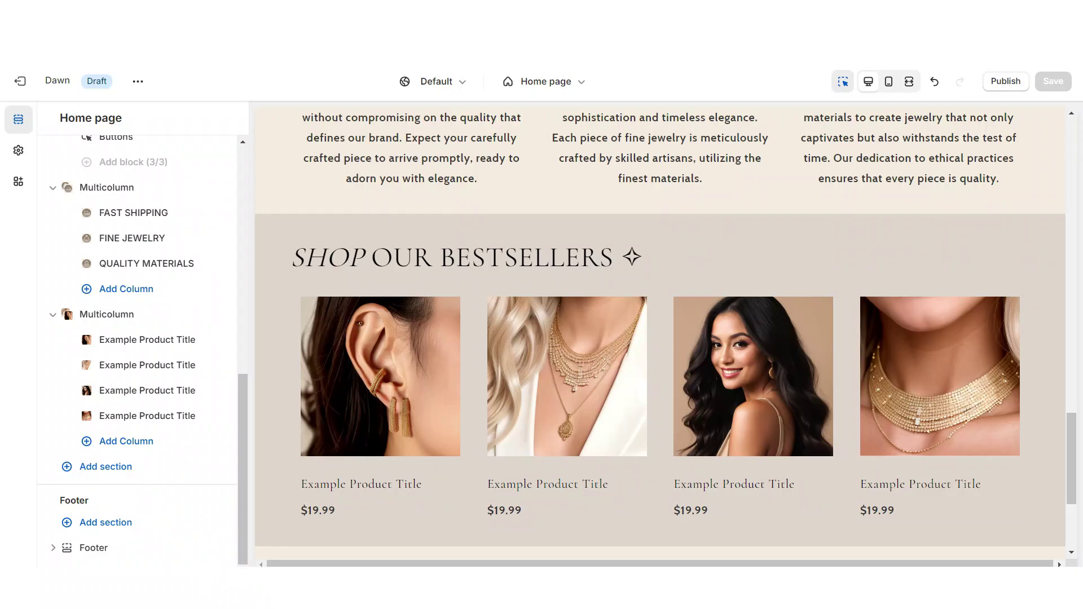
# Step: Add a Multicolumn section below the bestsellers with its button label cleared
pyautogui.scroll(-3, 646, 384)
pyautogui.click(646, 383)
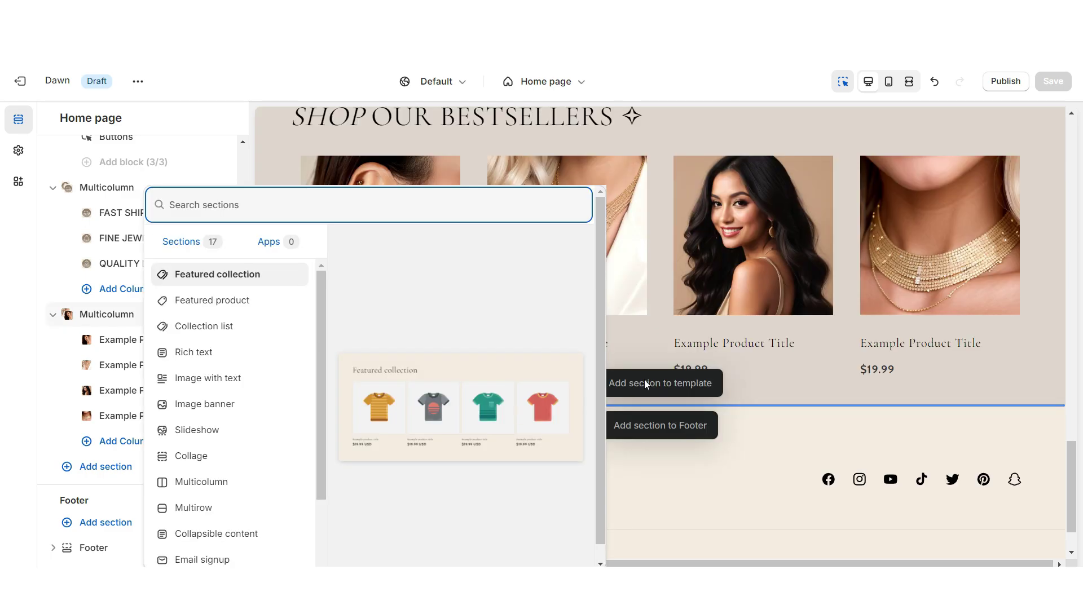
pyautogui.click(208, 481)
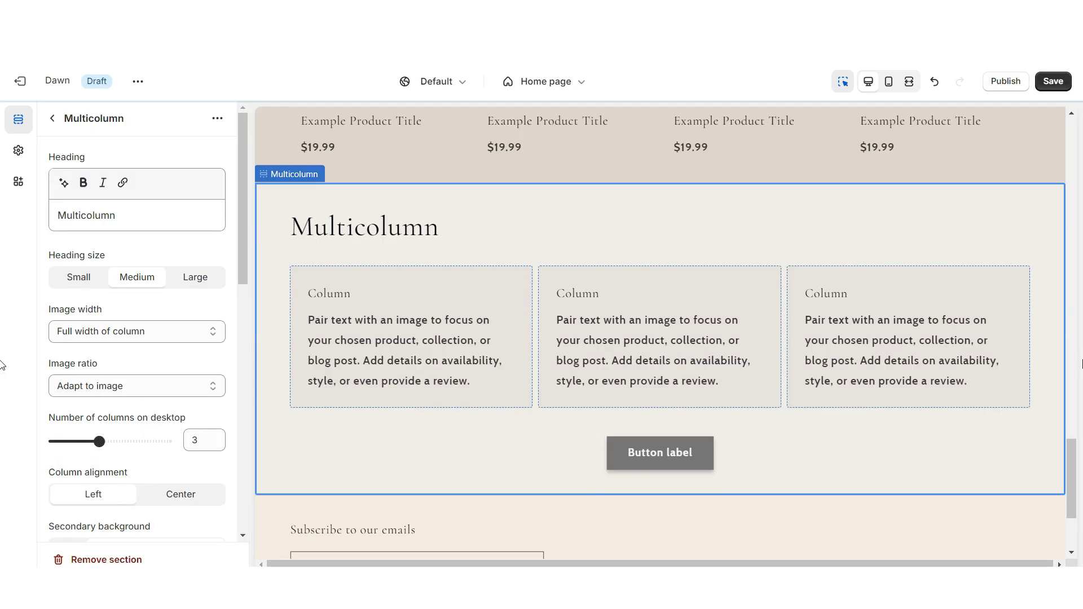
pyautogui.scroll(-3, 135, 338)
pyautogui.tripleClick(103, 459)
pyautogui.press('BackSpace')
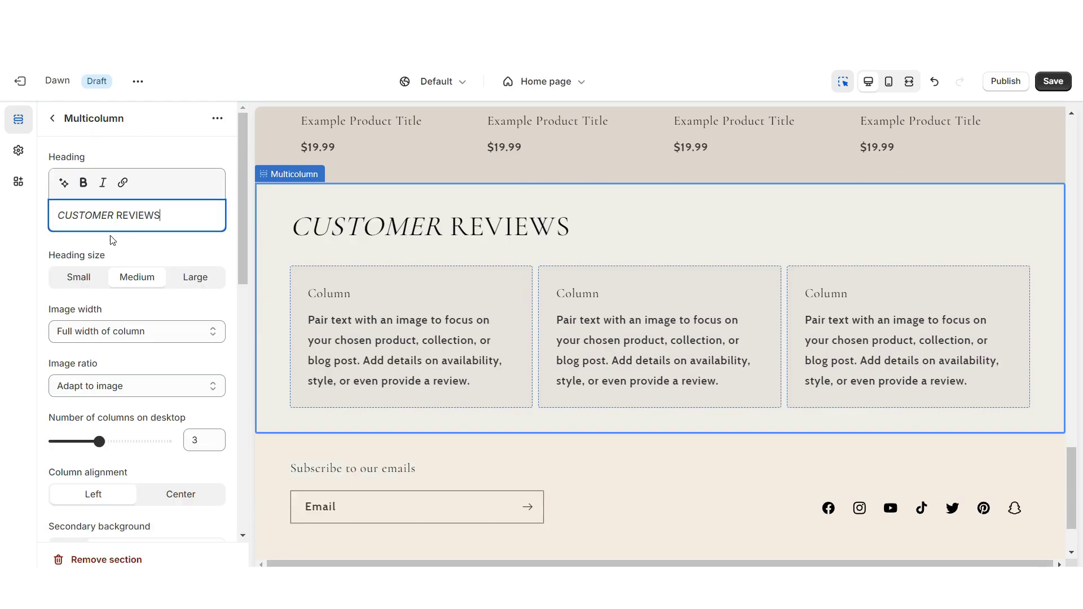
# Step: Set four centre-aligned columns and make the first column's heading five stars
pyautogui.scroll(-3, 114, 253)
pyautogui.moveTo(102, 300); pyautogui.dragTo(122, 300)
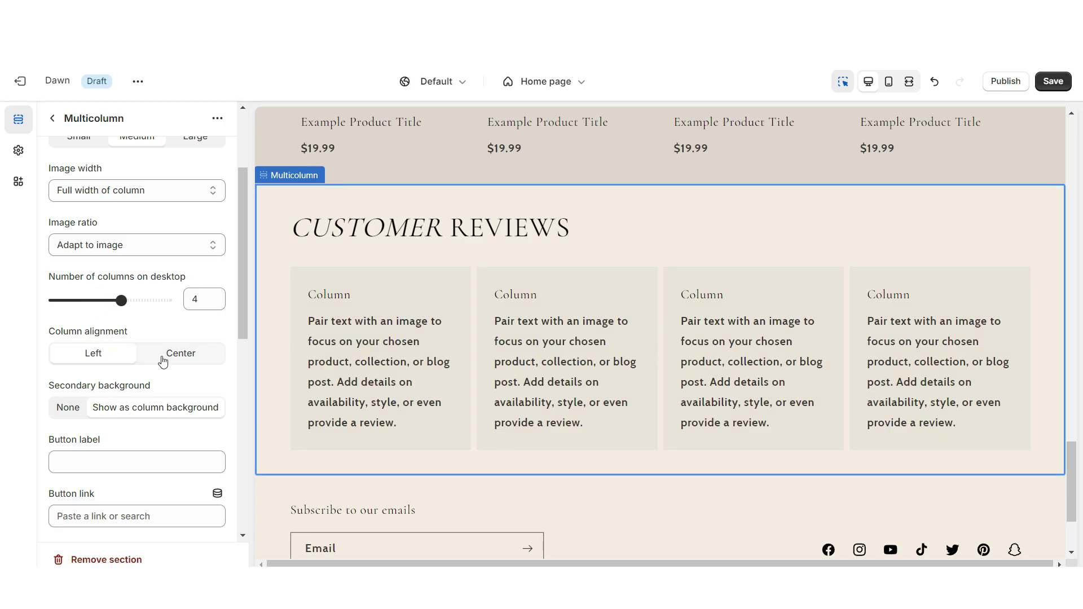
pyautogui.click(163, 355)
pyautogui.click(323, 370)
pyautogui.click(71, 316)
pyautogui.hotkey('ctrl', 'a')
pyautogui.write('★★★★★')
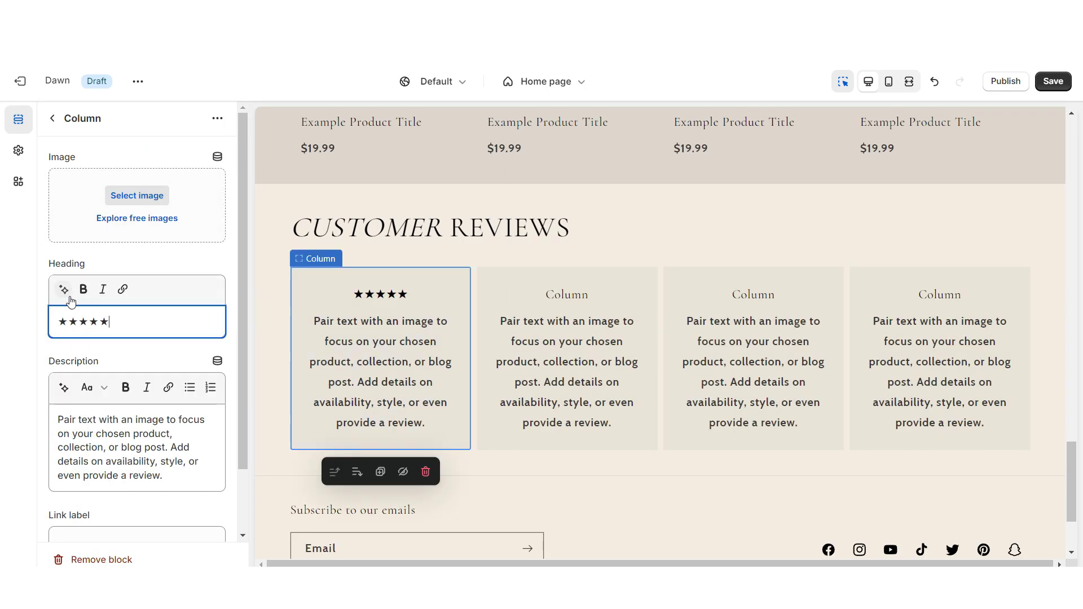
# Step: Fill in the remaining review columns and enable swipe on mobile
pyautogui.click(472, 312)
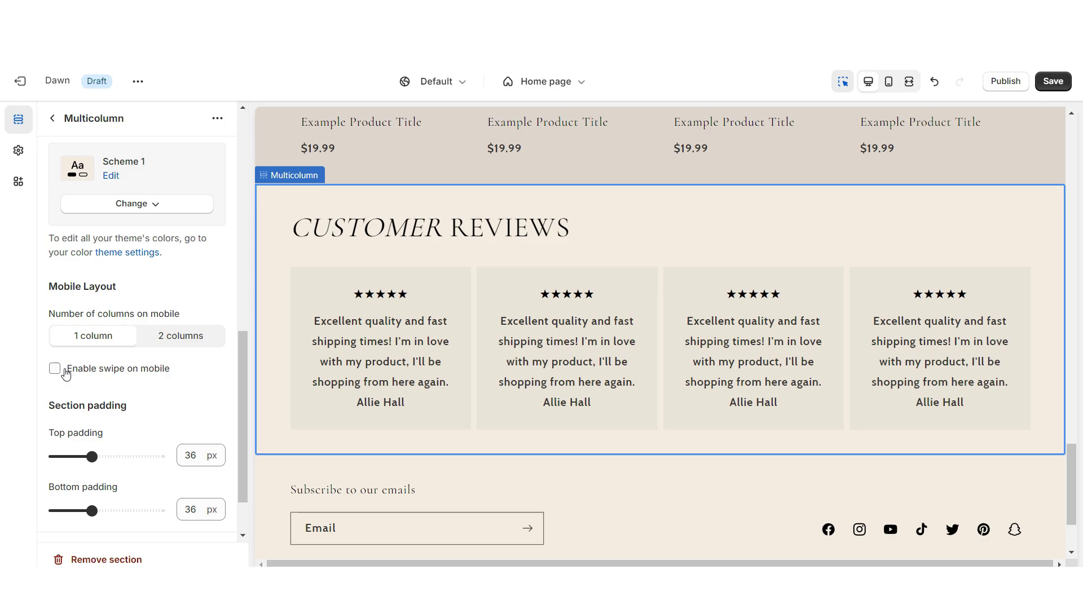
pyautogui.click(66, 368)
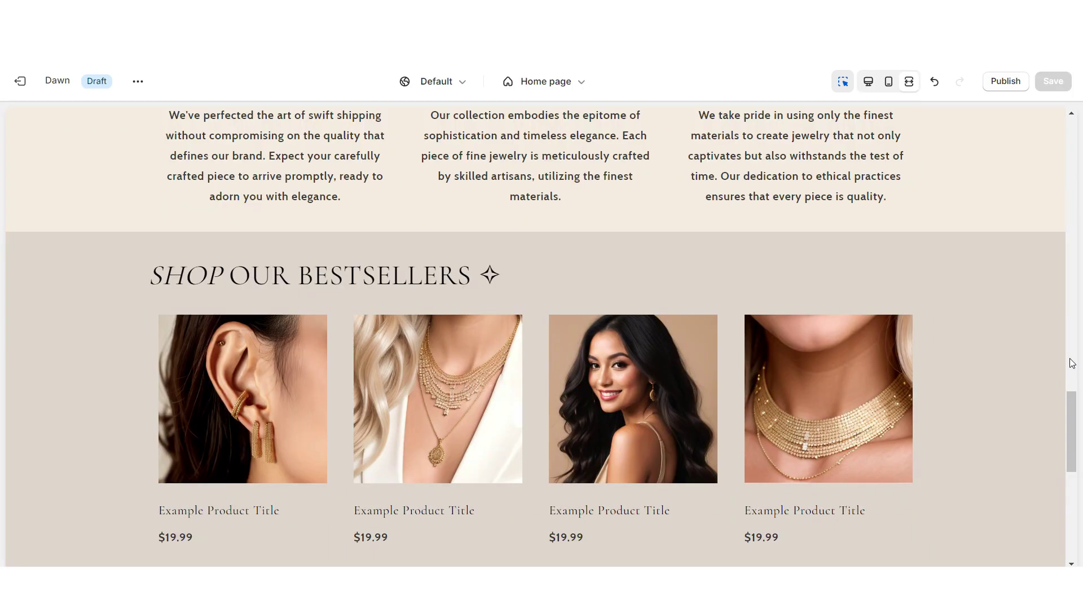
pyautogui.scroll(-5, 1070, 363)
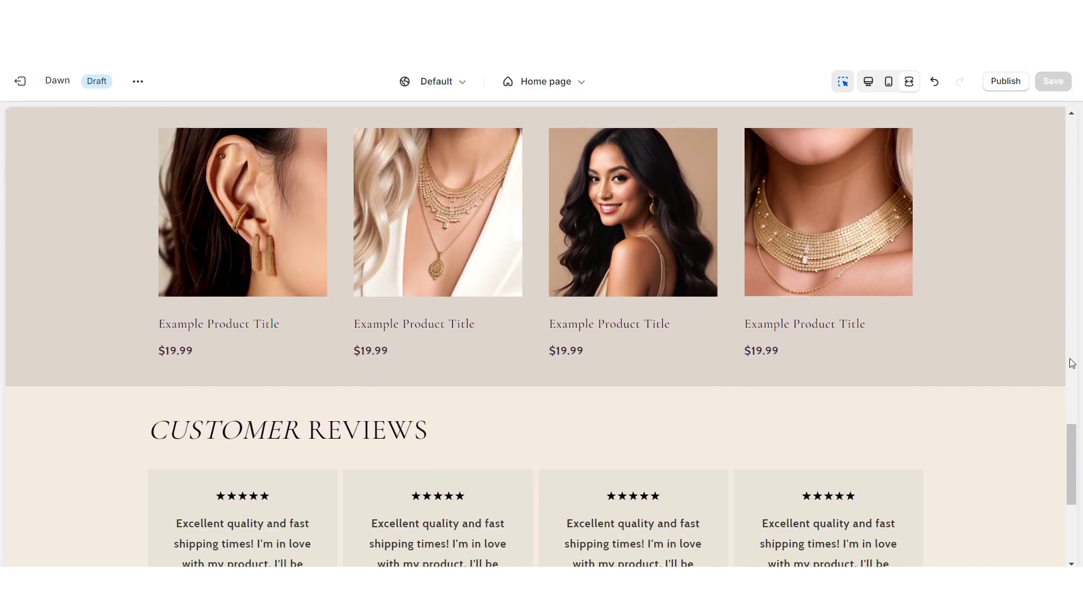
pyautogui.scroll(-1, 1070, 362)
pyautogui.scroll(3, 1070, 362)
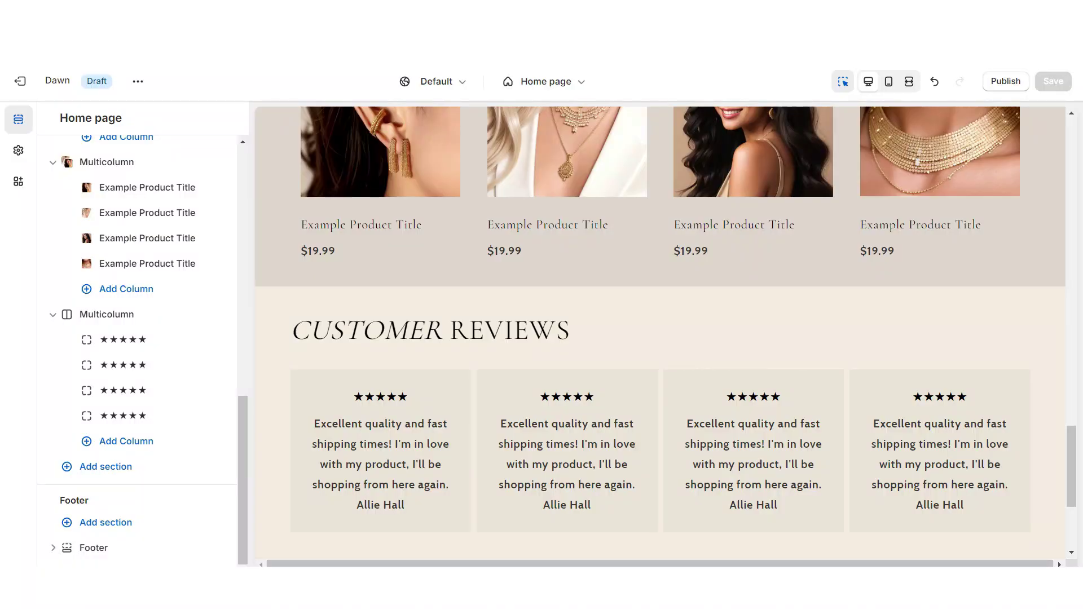
# Step: Bring up the section list below the customer reviews, then dismiss it
pyautogui.click(106, 466)
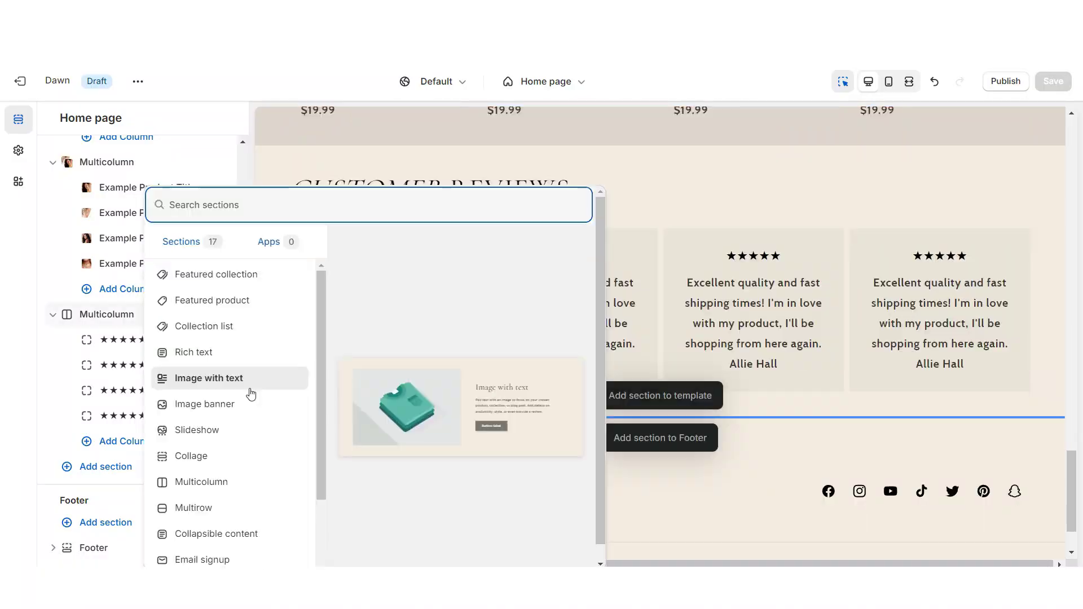
pyautogui.press('Escape')
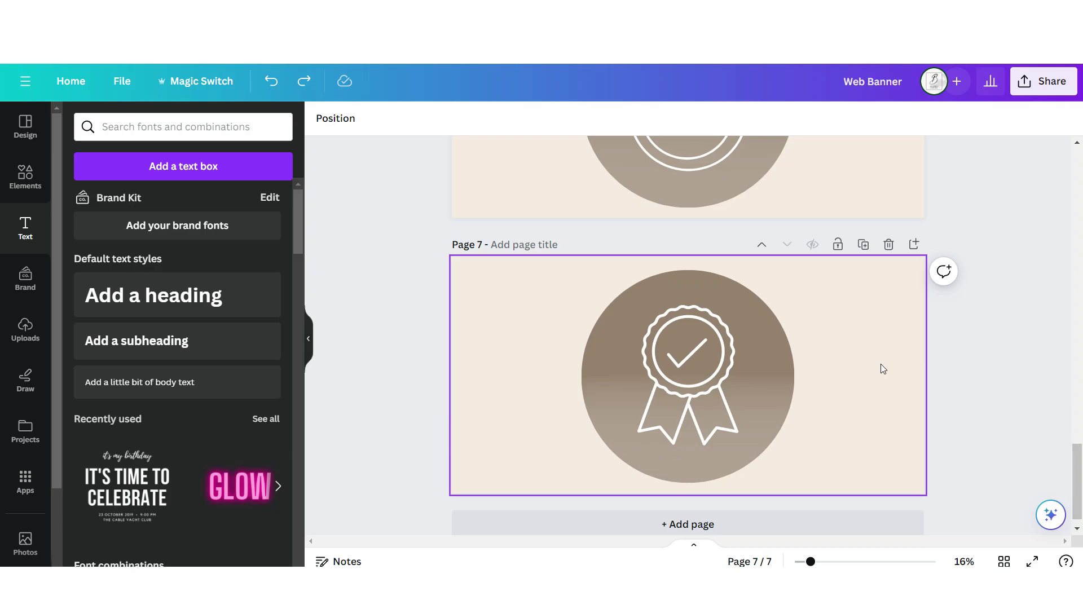
pyautogui.scroll(2, 902, 378)
pyautogui.scroll(-1, 931, 349)
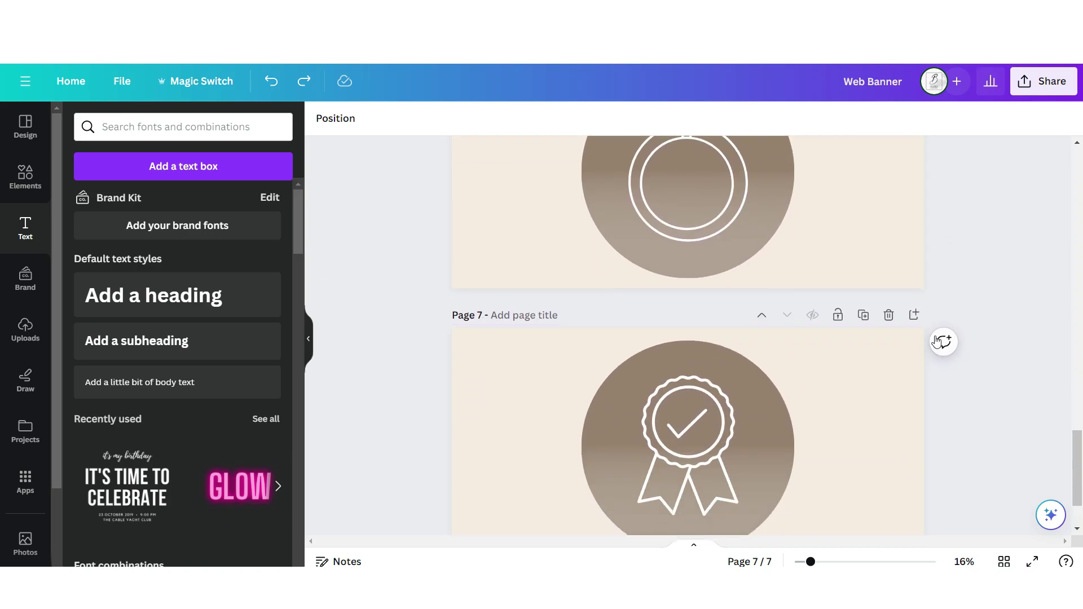
# Step: Add a new Canva page with a taupe #BFB5A7 background
pyautogui.click(915, 314)
pyautogui.click(322, 118)
pyautogui.click(77, 203)
pyautogui.moveTo(88, 274); pyautogui.dragTo(98, 289)
# Step: Add two black-bordered photo frames and place the rings photo in the left one
pyautogui.click(25, 176)
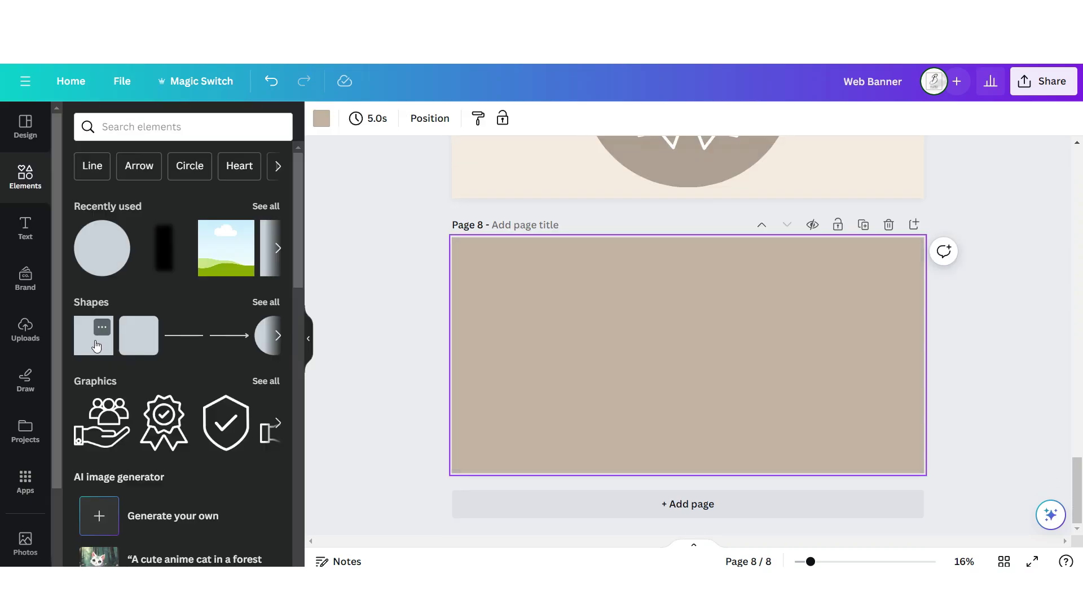
pyautogui.click(86, 343)
pyautogui.moveTo(723, 391); pyautogui.dragTo(705, 416)
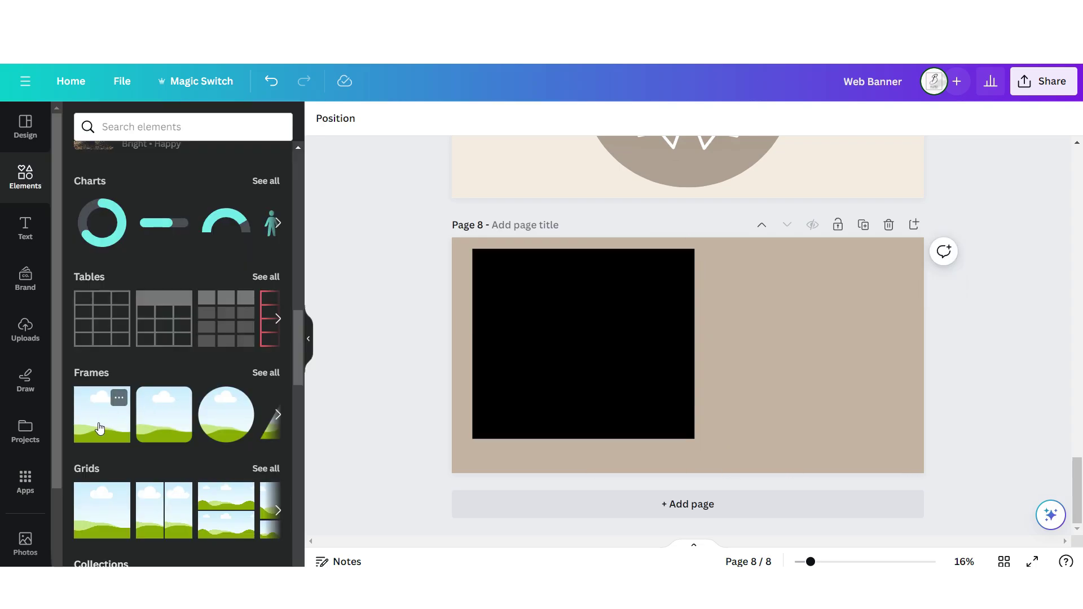
pyautogui.click(100, 427)
pyautogui.moveTo(657, 331); pyautogui.dragTo(503, 297)
pyautogui.moveTo(595, 377); pyautogui.dragTo(658, 423)
pyautogui.moveTo(662, 344); pyautogui.dragTo(694, 344)
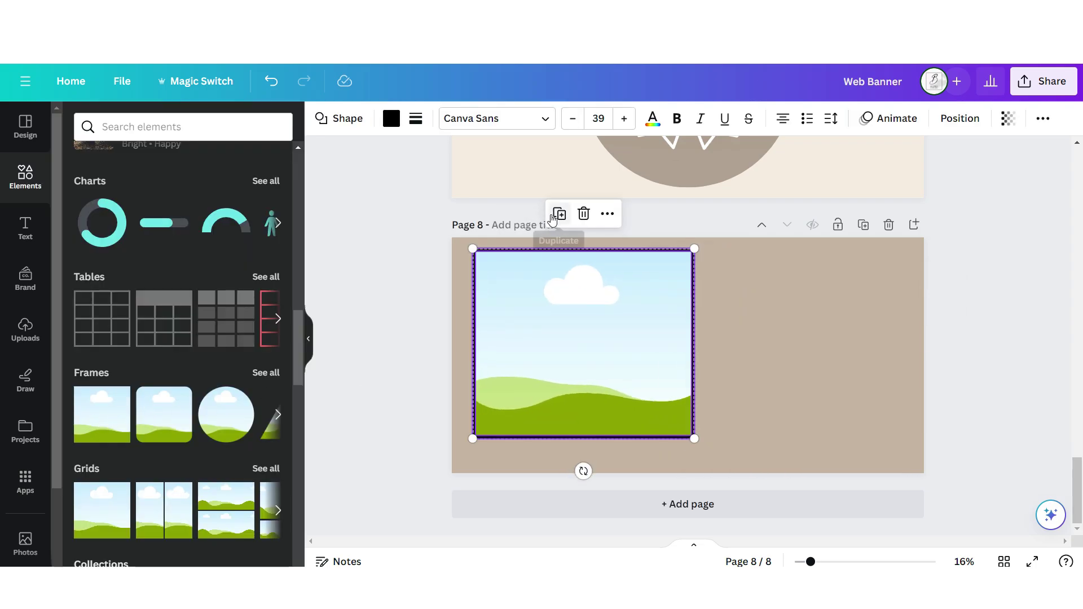
pyautogui.click(553, 218)
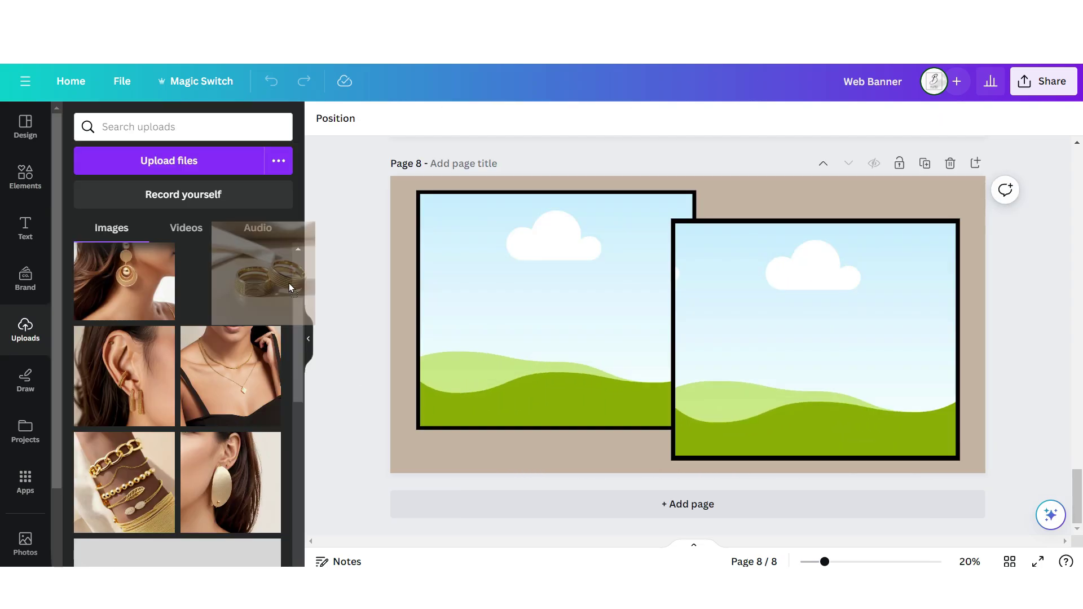
pyautogui.moveTo(261, 278); pyautogui.dragTo(486, 315)
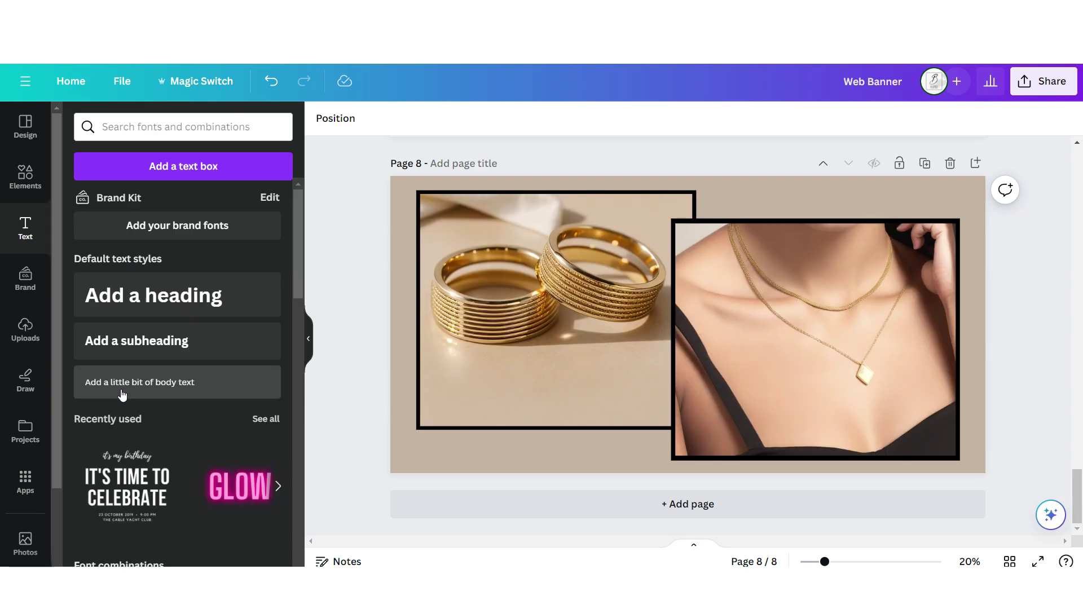
# Step: Add two 'Shop The Sale!' captions in Beautifully Delicious Script with Lift effect, then download
pyautogui.click(125, 383)
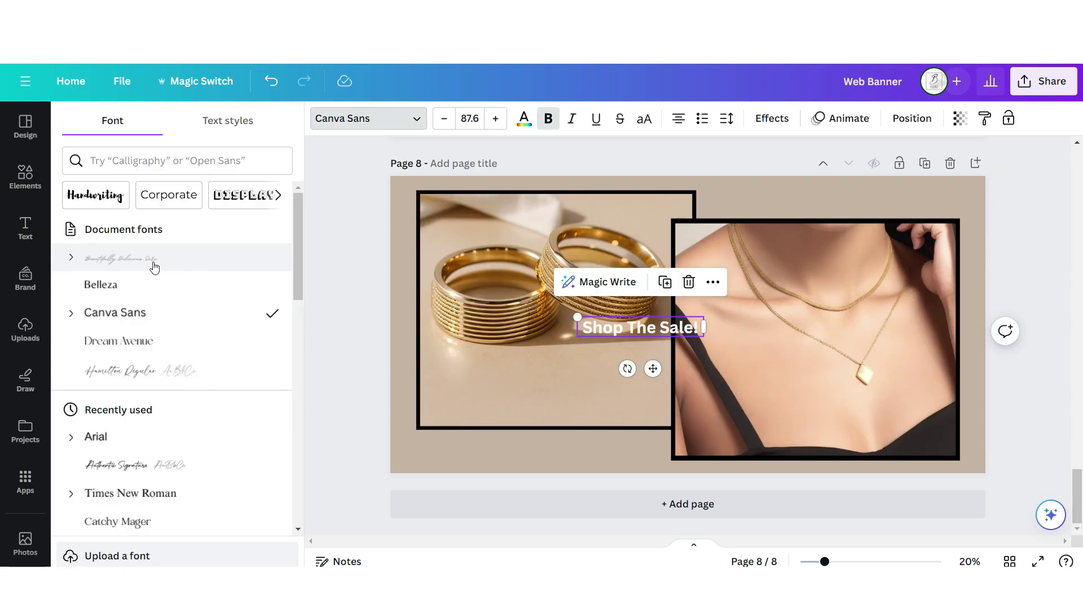
pyautogui.click(152, 264)
pyautogui.click(760, 129)
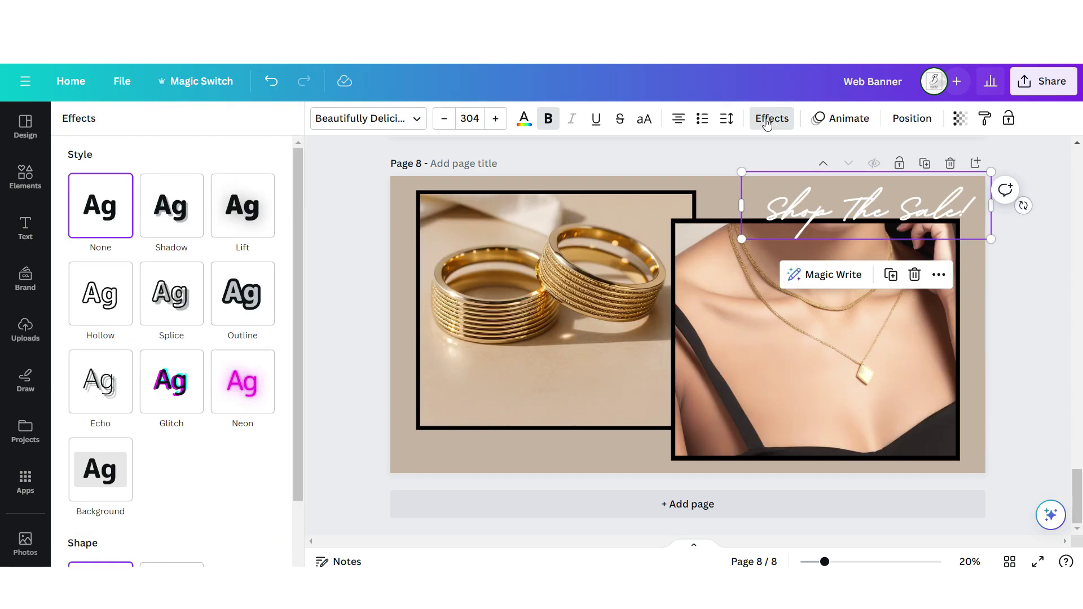
pyautogui.click(243, 206)
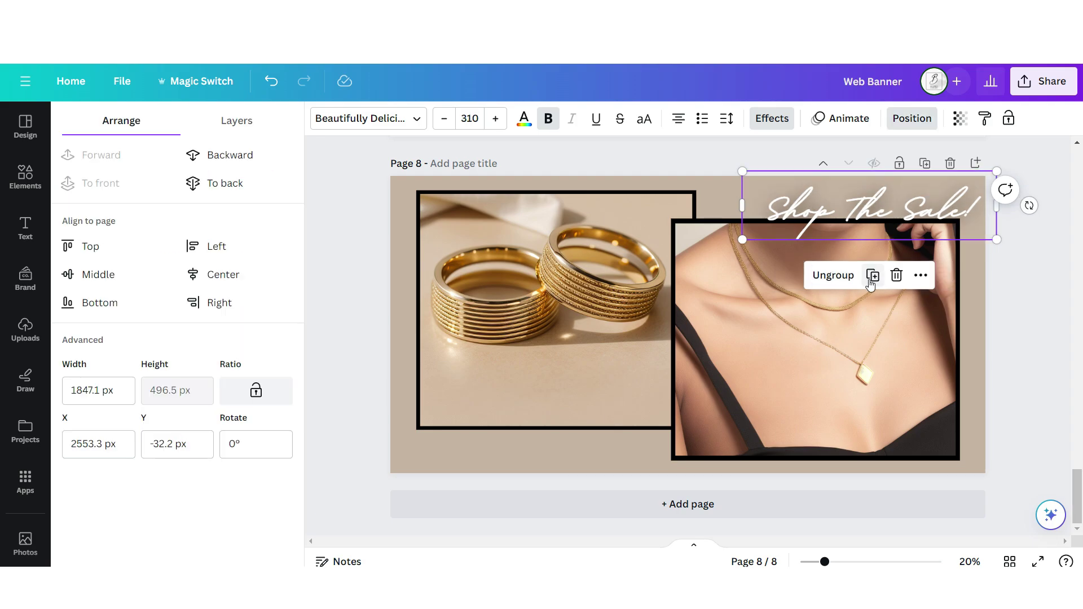
pyautogui.click(871, 275)
pyautogui.moveTo(871, 215); pyautogui.dragTo(517, 430)
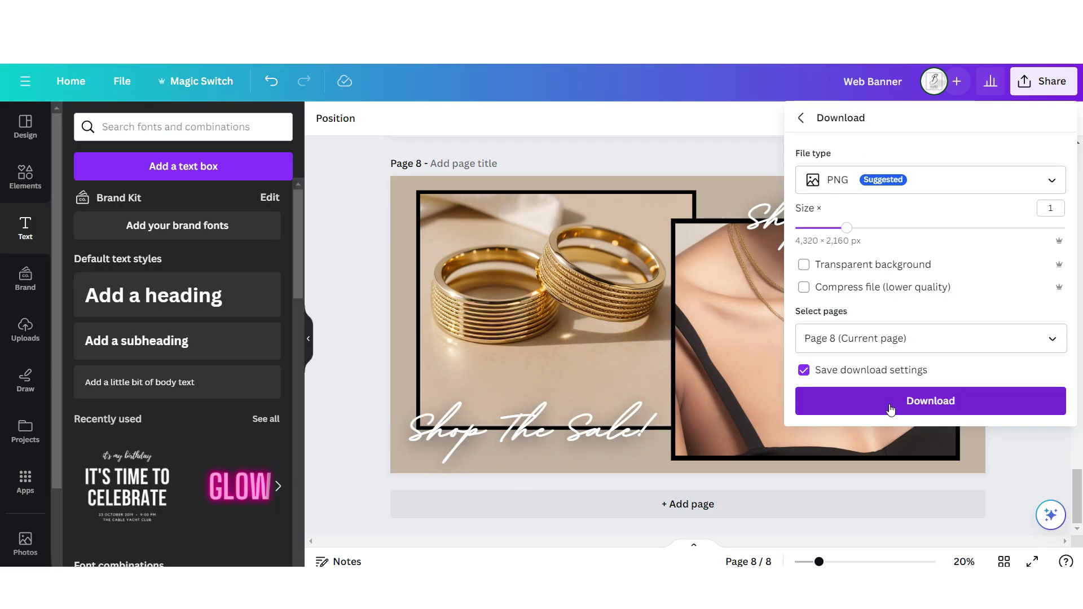
pyautogui.click(890, 408)
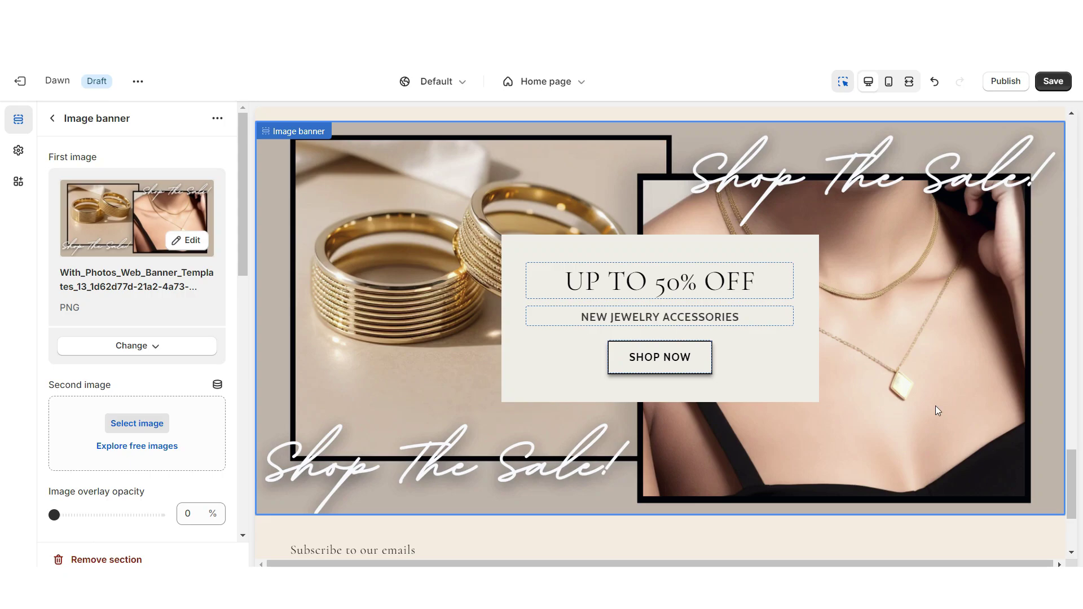
# Step: Set the sale banner's height to adapt to its first image
pyautogui.scroll(-5, 79, 273)
pyautogui.click(76, 290)
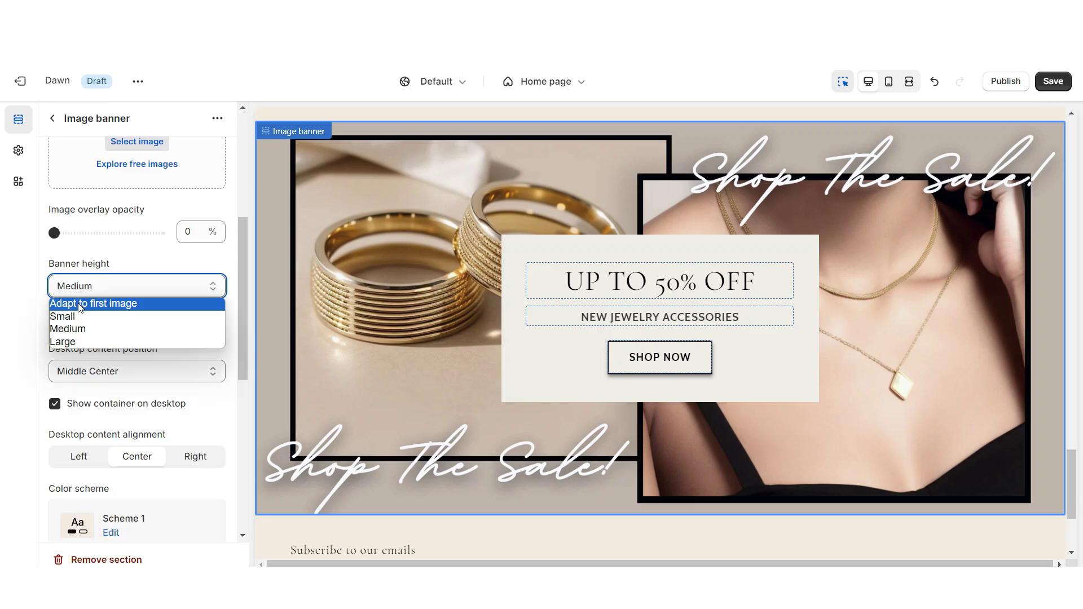
pyautogui.click(80, 307)
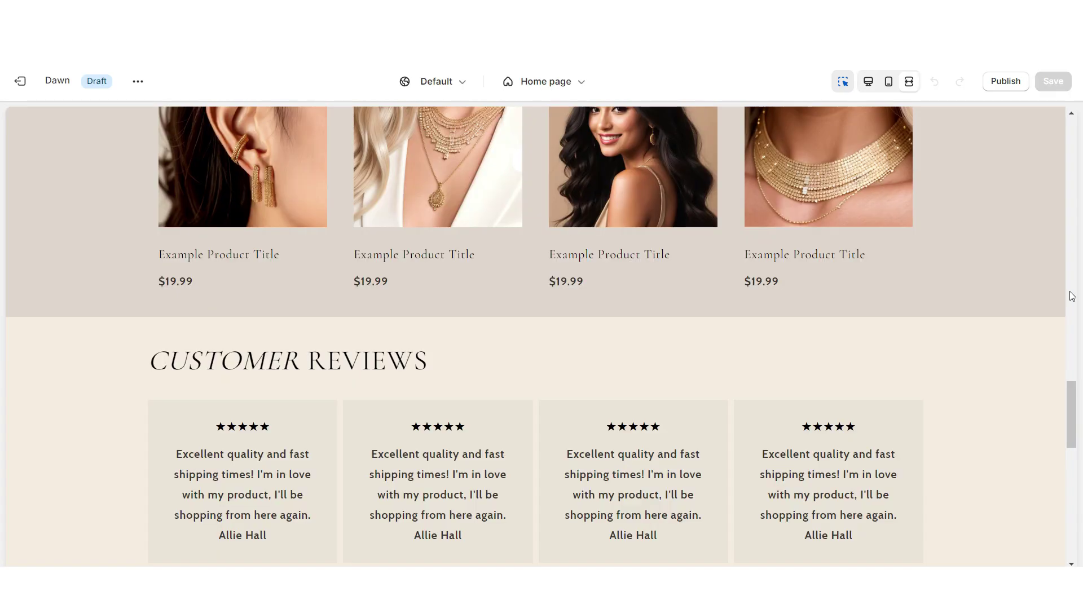
# Step: Set the email signup heading to 'GET 10% OFF WHEN YOU SUBSCRIBE TO OUR EMAIL' in Small size
pyautogui.scroll(-10, 1071, 297)
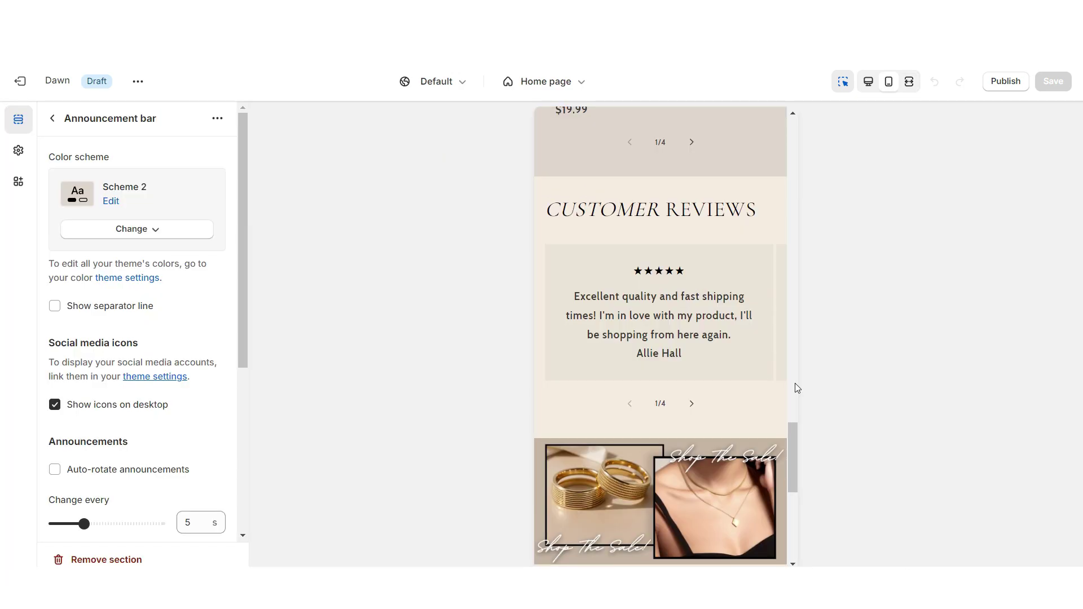
pyautogui.scroll(-4, 795, 388)
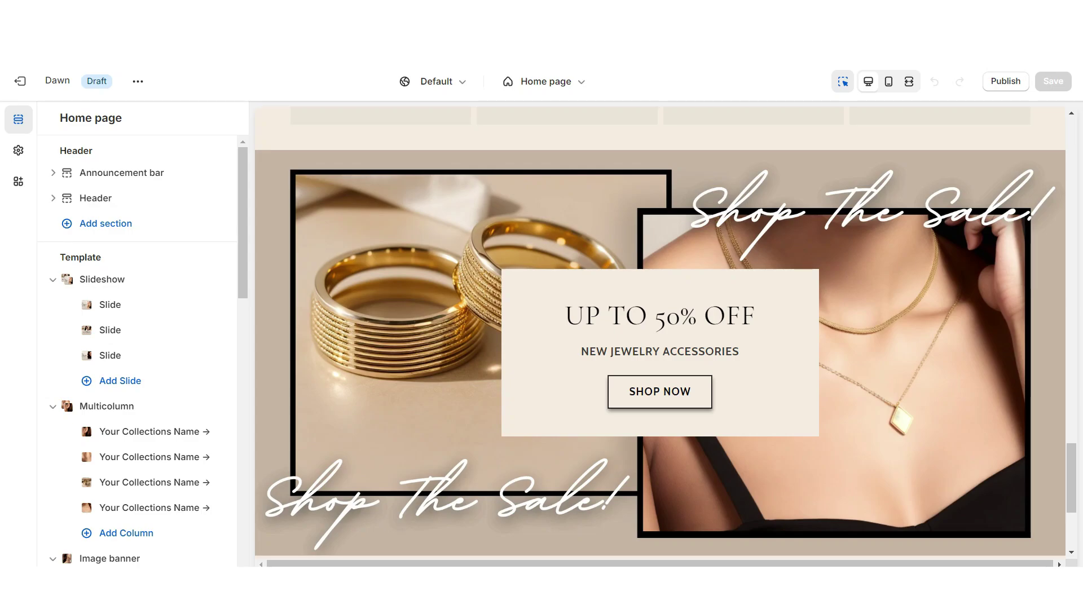
pyautogui.scroll(-5, 397, 500)
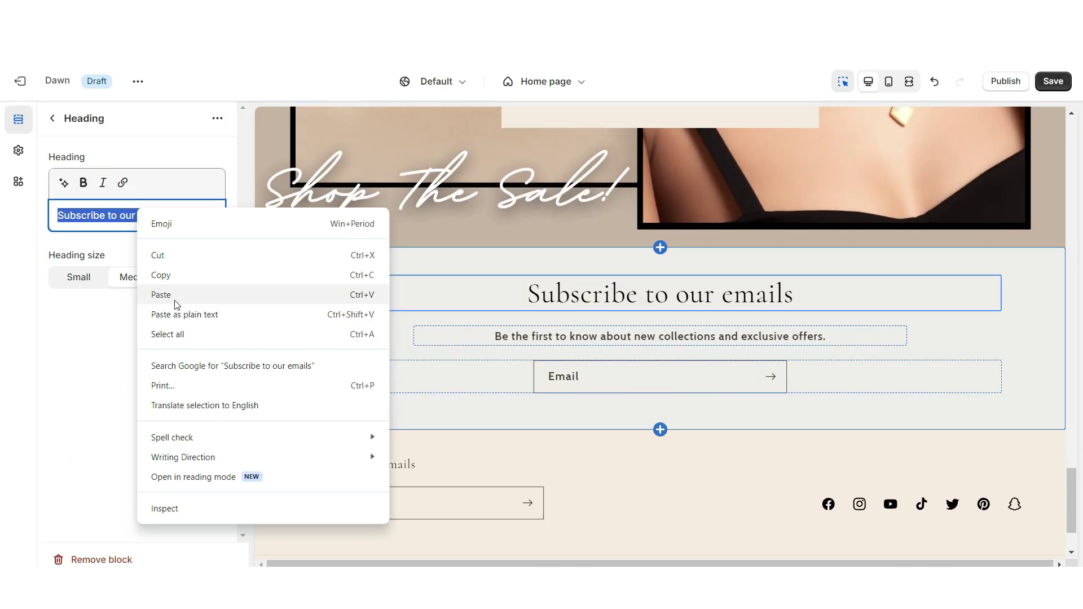
pyautogui.click(176, 304)
pyautogui.click(97, 288)
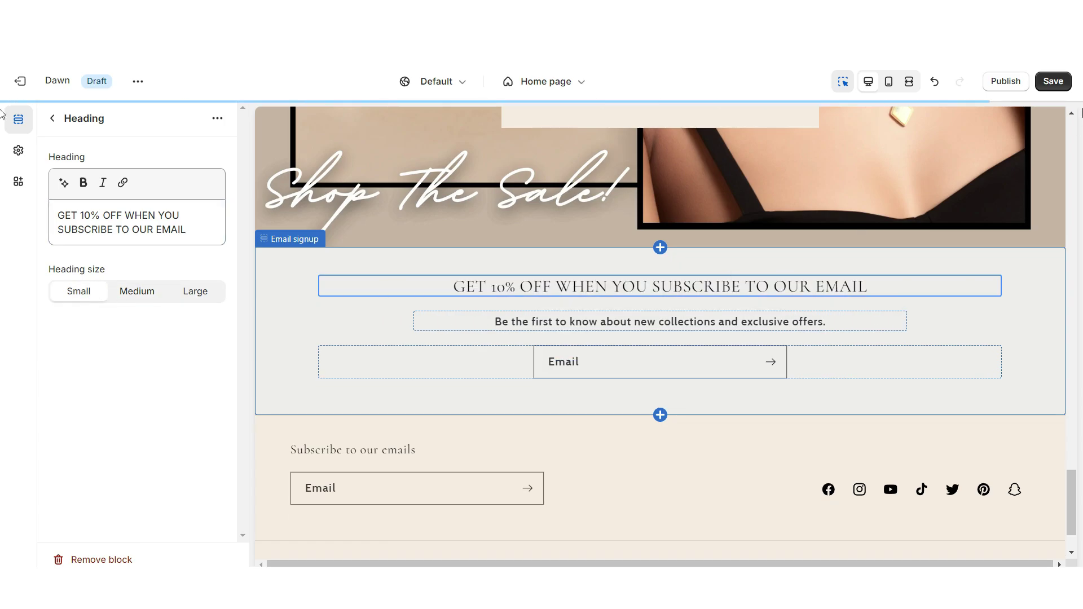
pyautogui.click(646, 406)
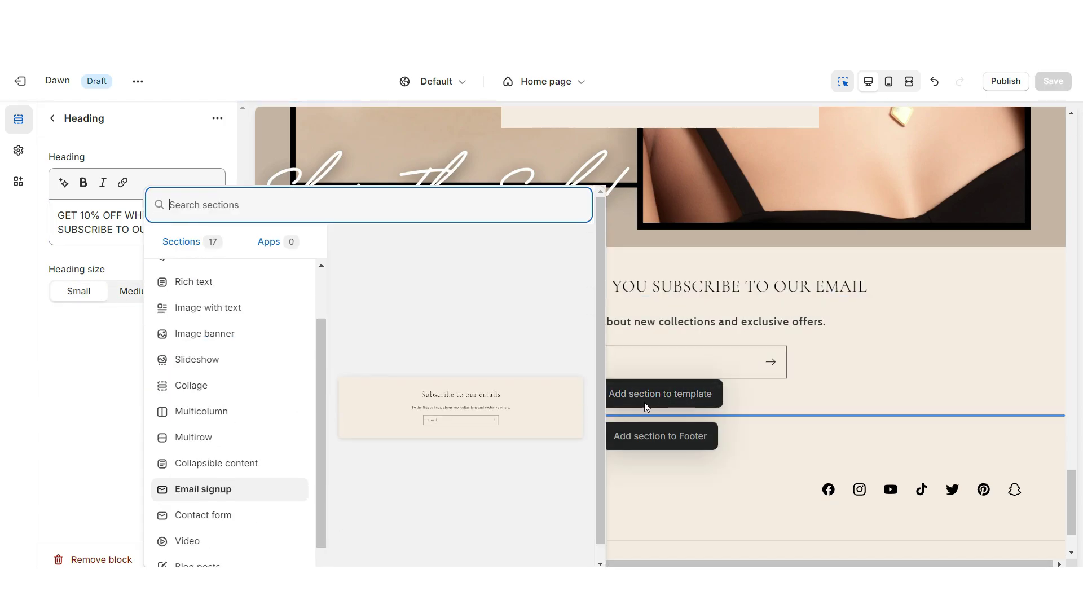
# Step: Add a Multirow section below the signup and retitle its first row 'BLOG POST ✦'
pyautogui.click(233, 443)
pyautogui.scroll(-10, 377, 387)
pyautogui.click(376, 386)
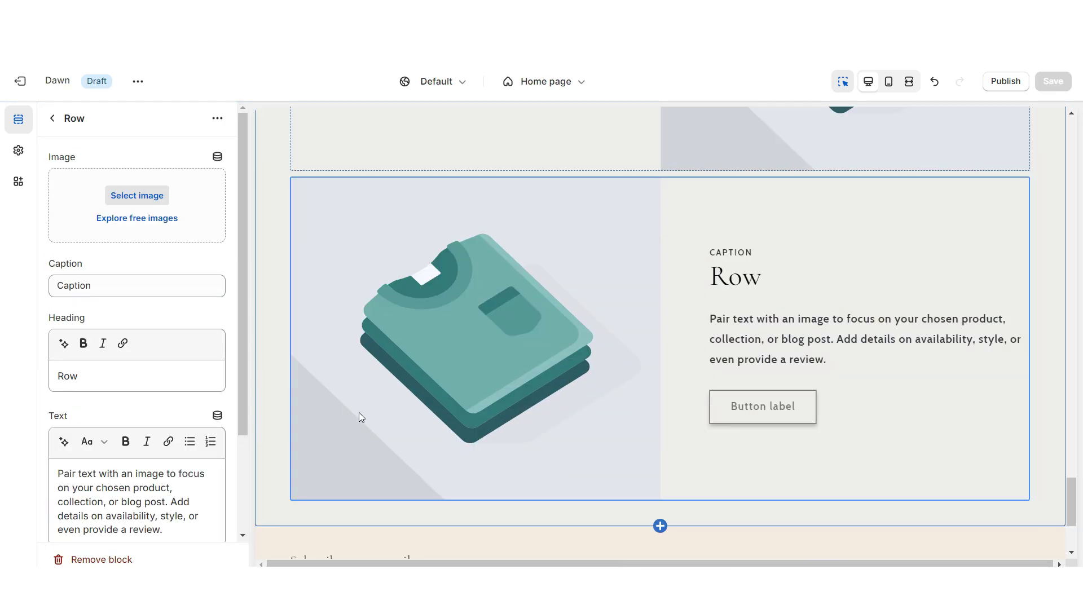
pyautogui.click(101, 559)
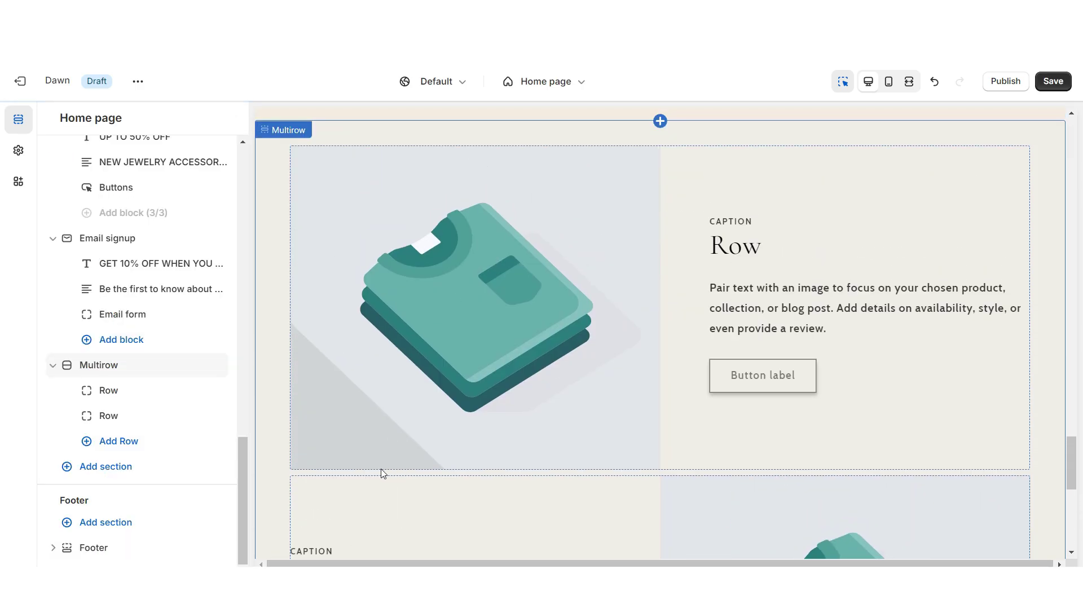
pyautogui.hotkey('ctrl', 'z')
pyautogui.click(79, 379)
pyautogui.hotkey('ctrl', 'a')
pyautogui.write('BLOG POST ✦')
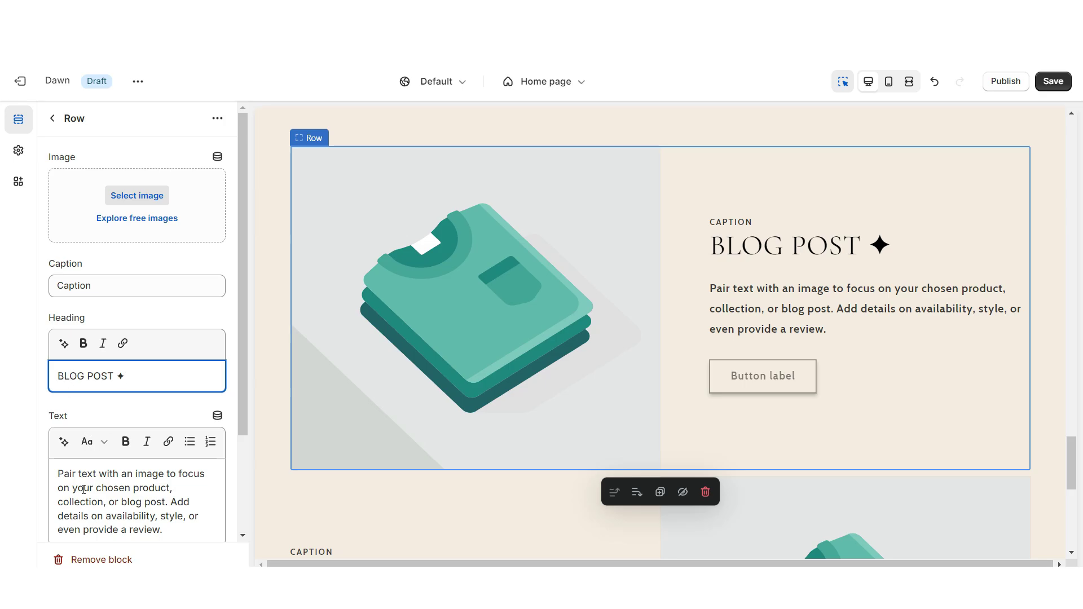
# Step: Select the second blog post row and look over the blog rows
pyautogui.scroll(-2, 97, 452)
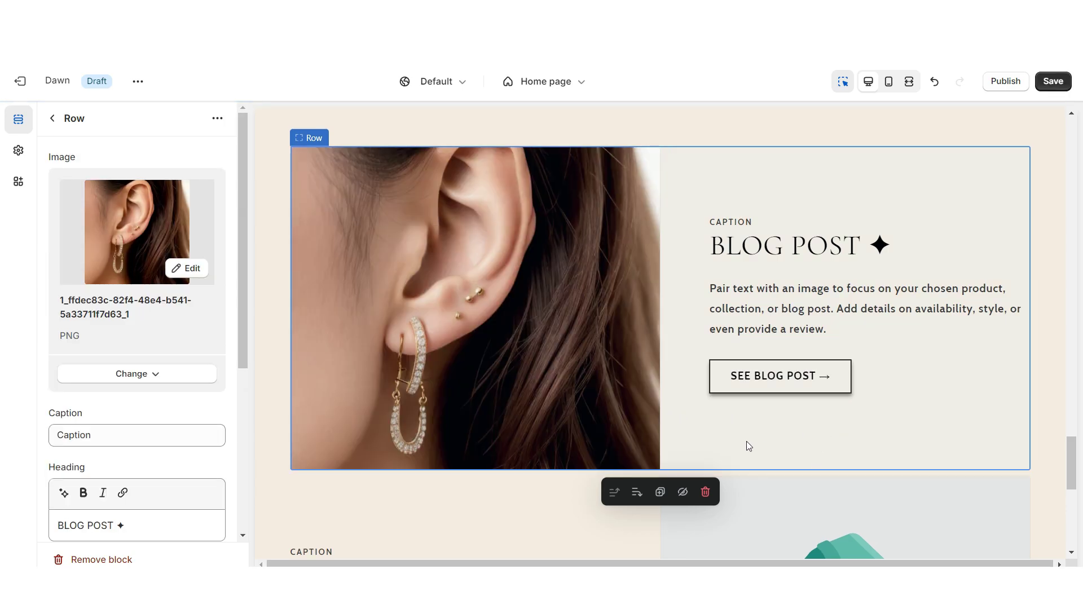
pyautogui.click(848, 519)
pyautogui.scroll(5, 848, 519)
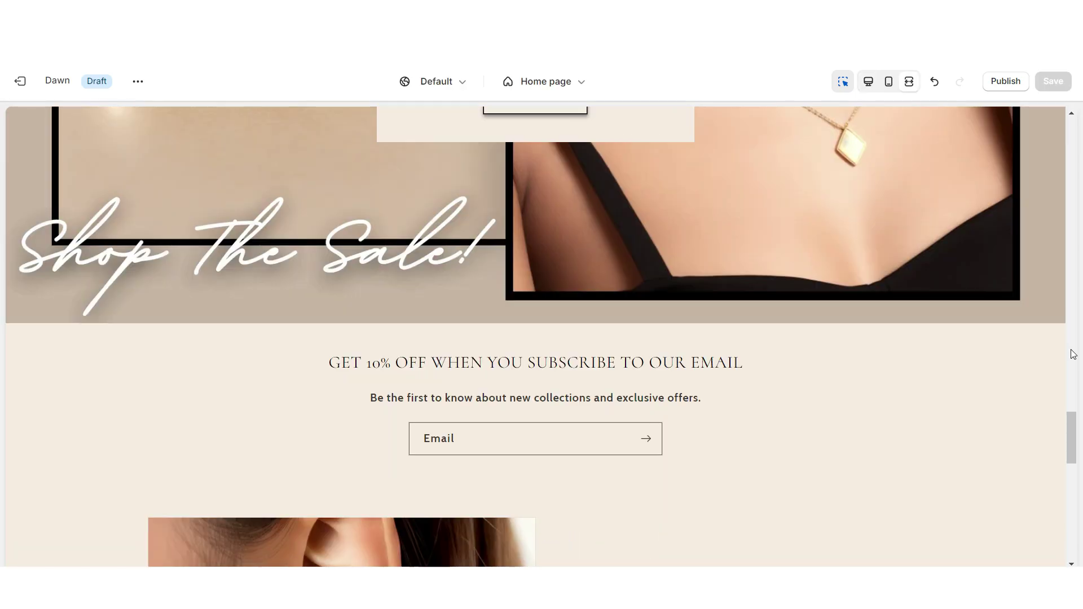
pyautogui.scroll(-8, 1073, 354)
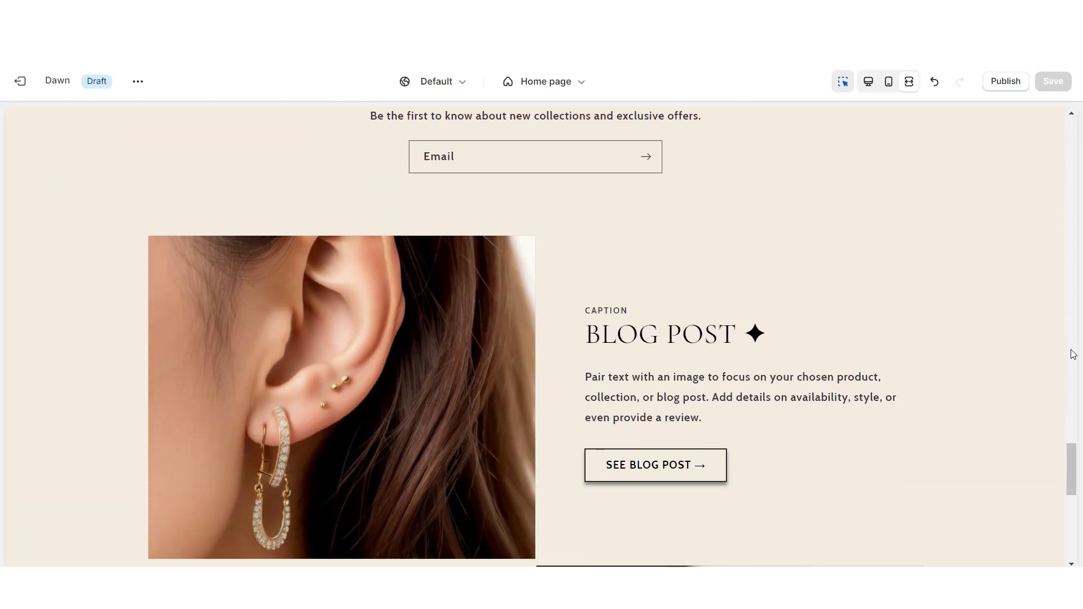
pyautogui.scroll(-6, 1072, 354)
pyautogui.scroll(6, 1073, 354)
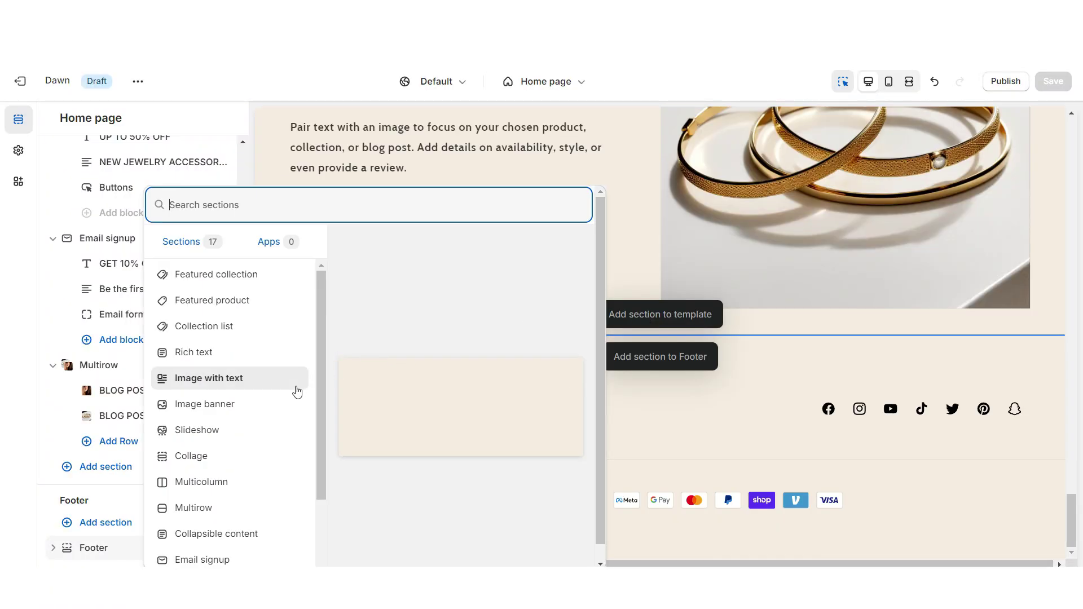
# Step: Add a Rich text section holding only a FOLLOW US button, then begin entering its link
pyautogui.press('Escape')
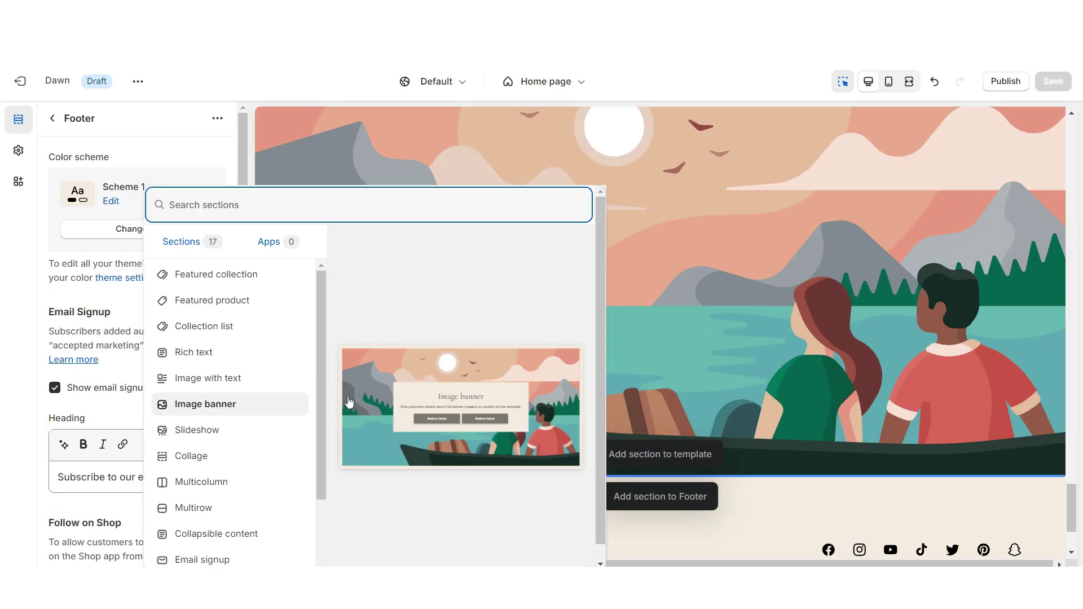
pyautogui.click(259, 353)
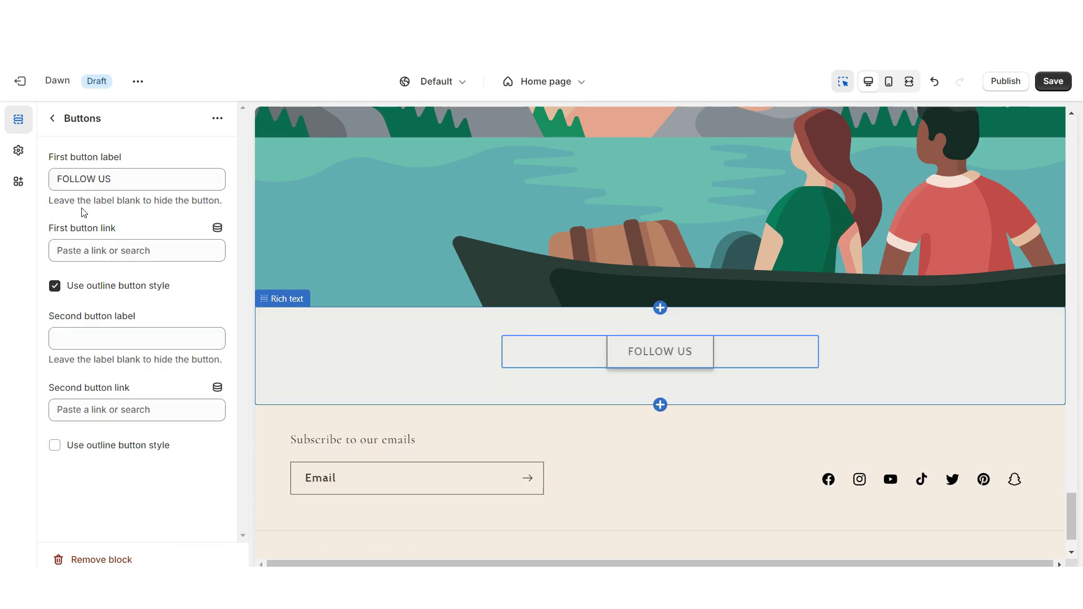
pyautogui.click(78, 178)
pyautogui.click(89, 252)
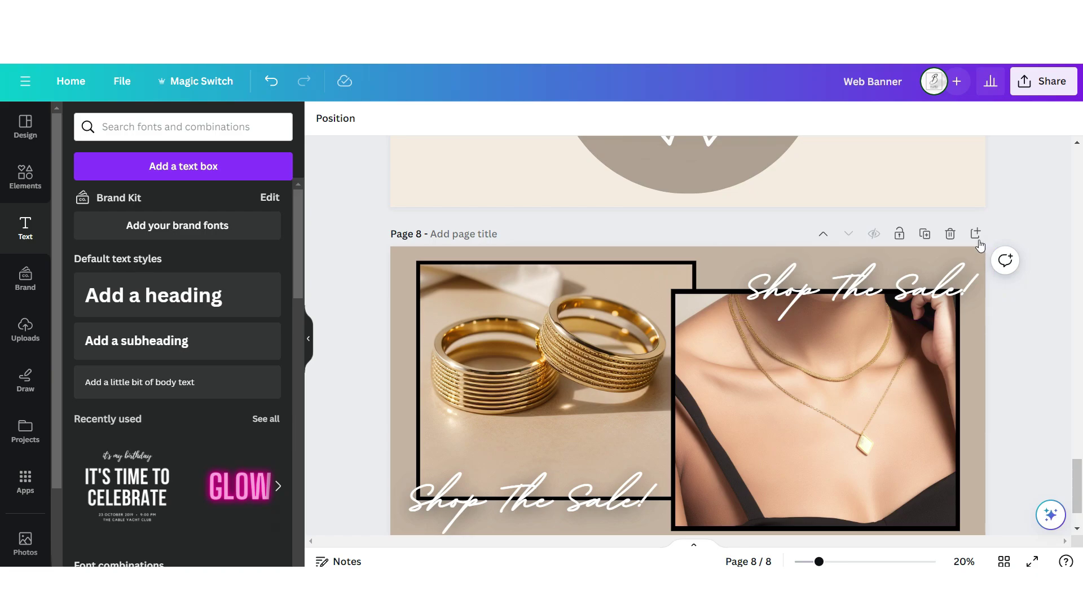
pyautogui.scroll(-2, 977, 235)
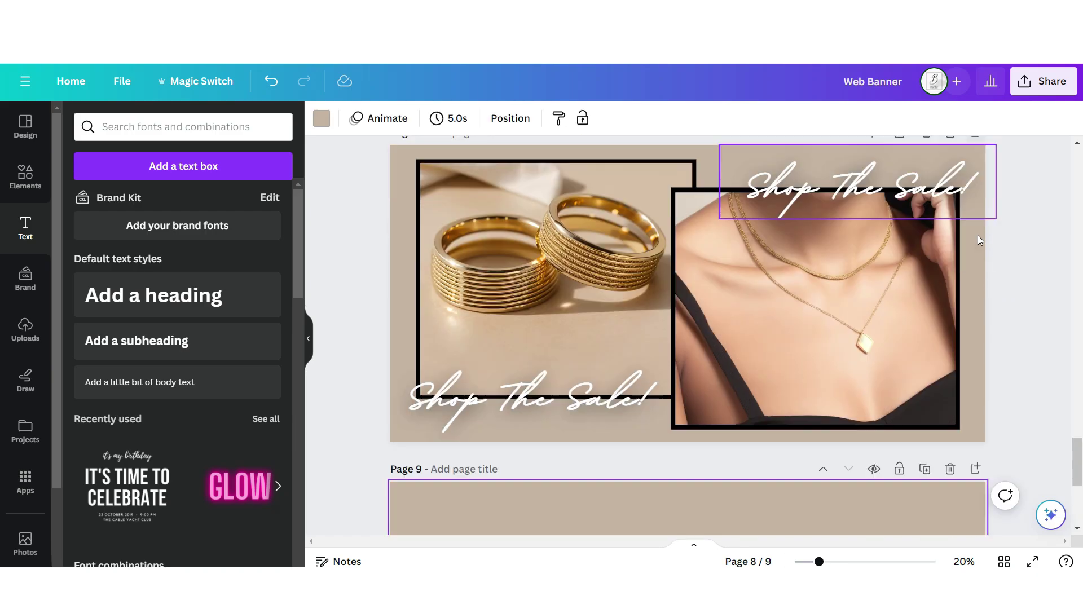
# Step: Set page 9's background colour to cream #f4ece1
pyautogui.scroll(-5, 977, 235)
pyautogui.click(411, 216)
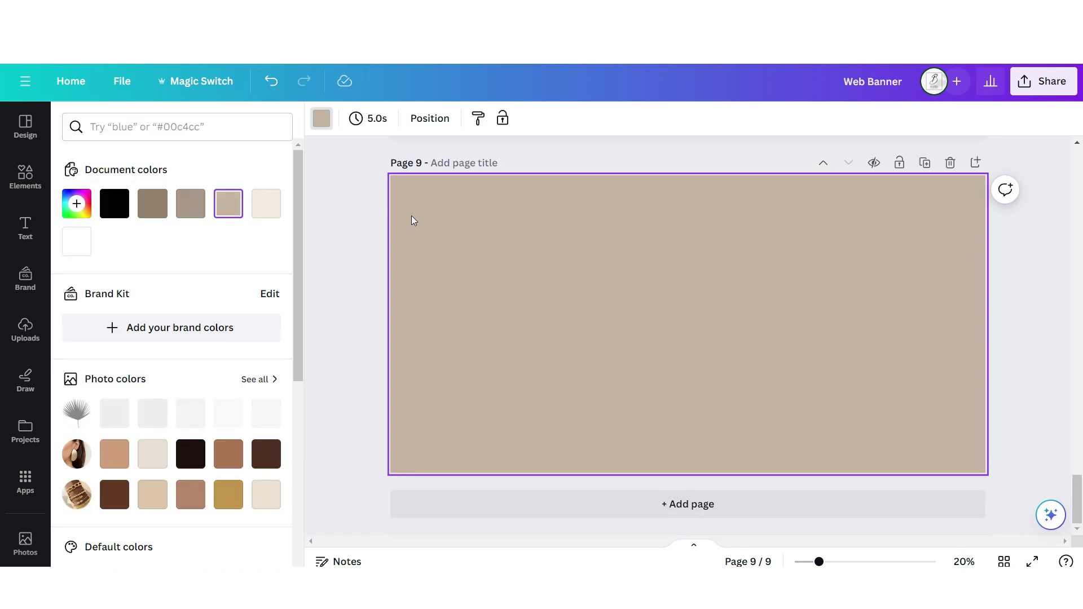
pyautogui.click(270, 214)
pyautogui.press('Escape')
# Step: Build a row of square photo frames and fill them with uploaded jewelry photos
pyautogui.click(99, 451)
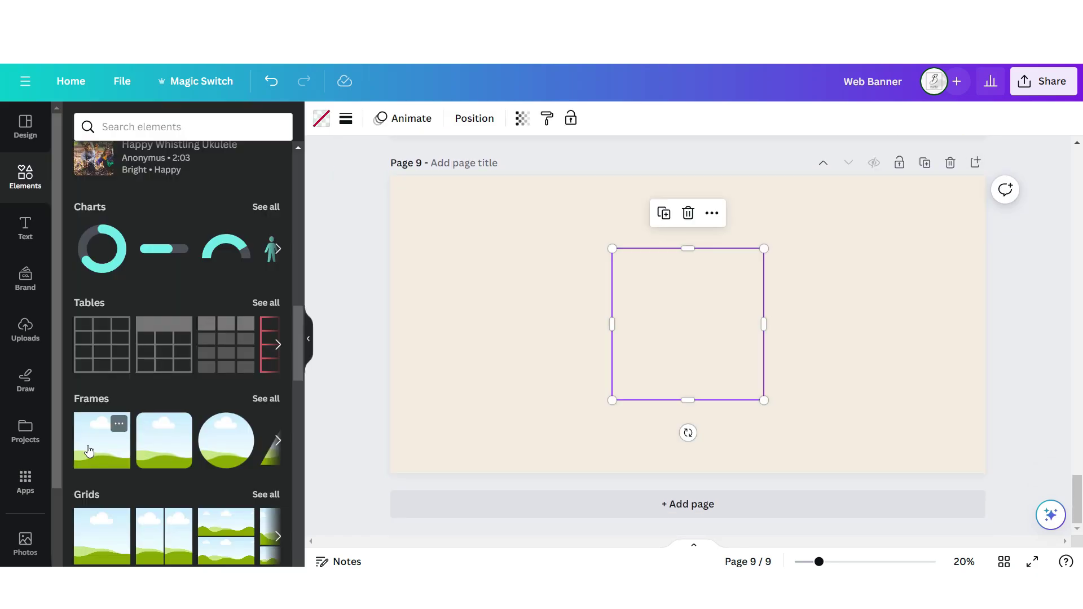
pyautogui.hotkey('ctrl', 'd')
pyautogui.click(450, 118)
pyautogui.click(223, 155)
pyautogui.hotkey('ctrl', 'd')
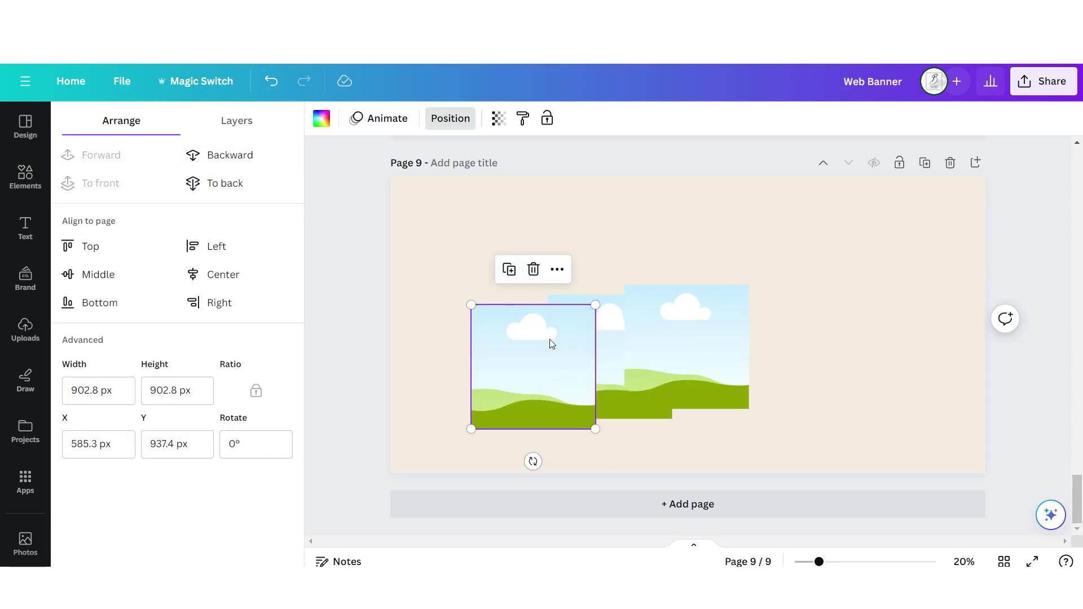
pyautogui.click(248, 158)
pyautogui.click(512, 272)
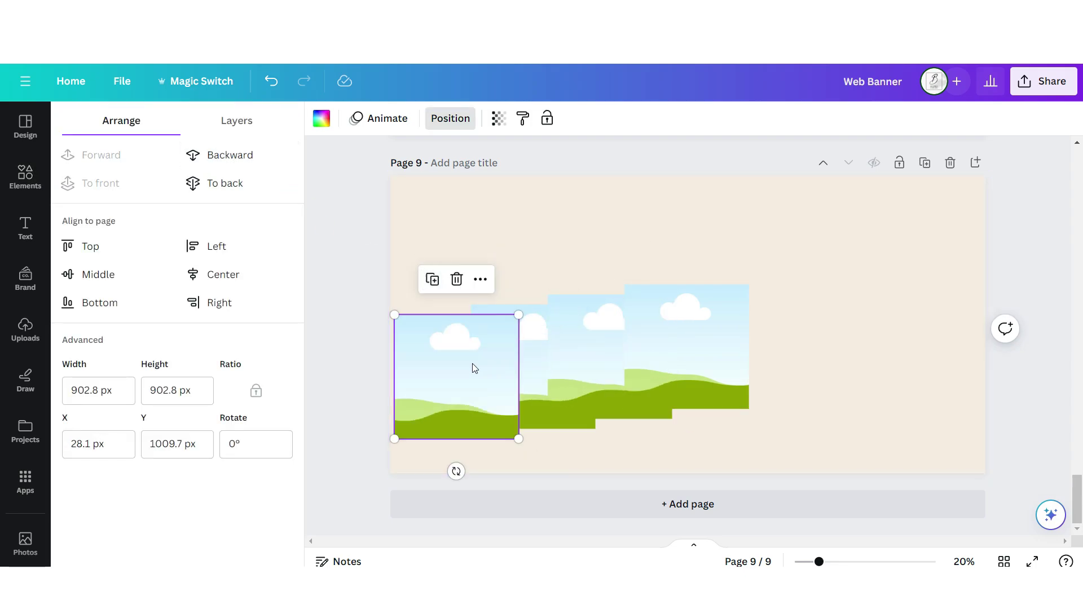
pyautogui.moveTo(471, 367); pyautogui.dragTo(793, 348)
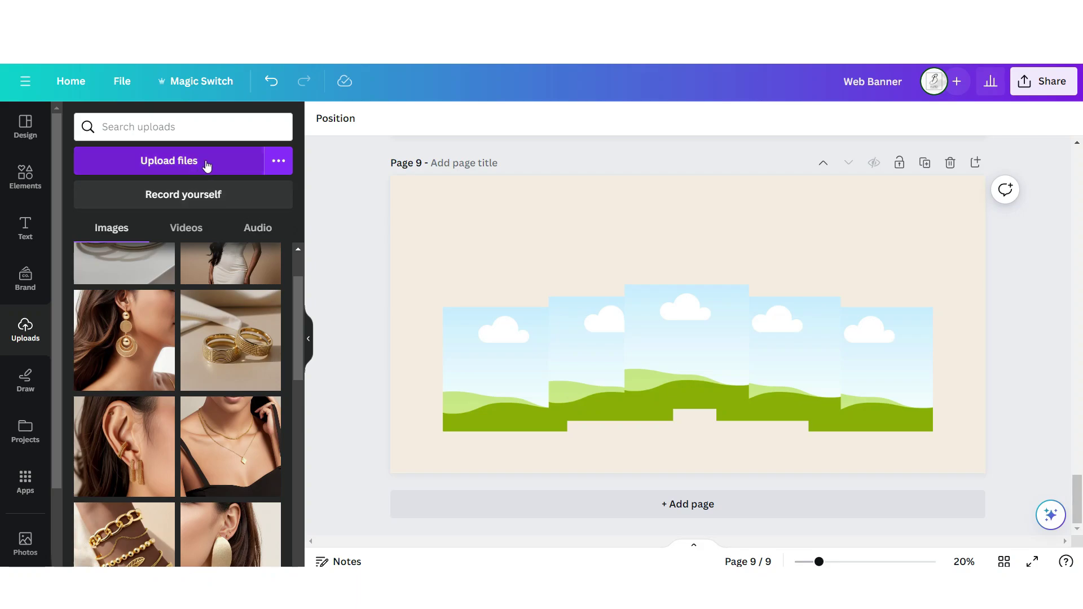
pyautogui.click(206, 164)
pyautogui.moveTo(230, 264); pyautogui.dragTo(653, 359)
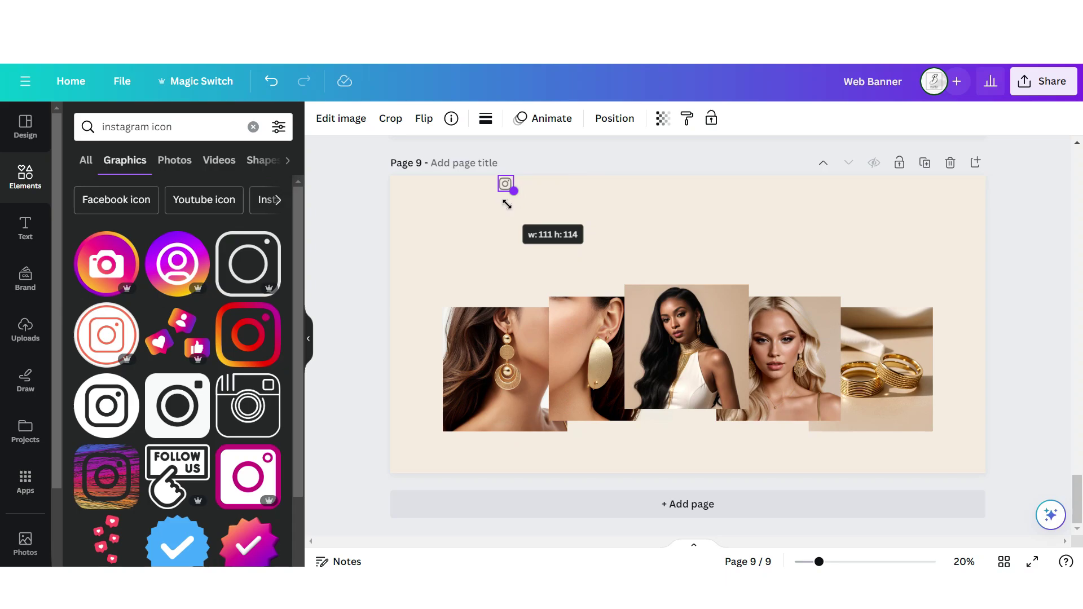
# Step: Enlarge the Instagram icon and lower its transparency to fade it
pyautogui.moveTo(515, 192); pyautogui.dragTo(608, 266)
pyautogui.click(663, 117)
pyautogui.moveTo(657, 178); pyautogui.dragTo(569, 174)
# Step: Add 'Let's CONNECT ON INSTAGRAM' text with a script font and uppercase Dream Avenue subtitle
pyautogui.click(25, 228)
pyautogui.click(192, 383)
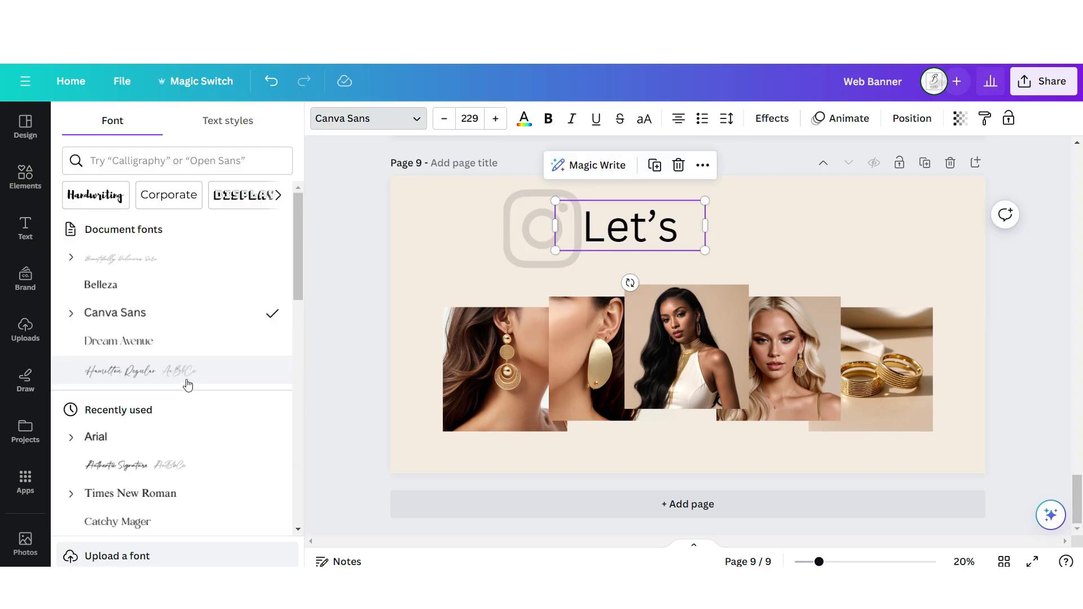
pyautogui.click(169, 371)
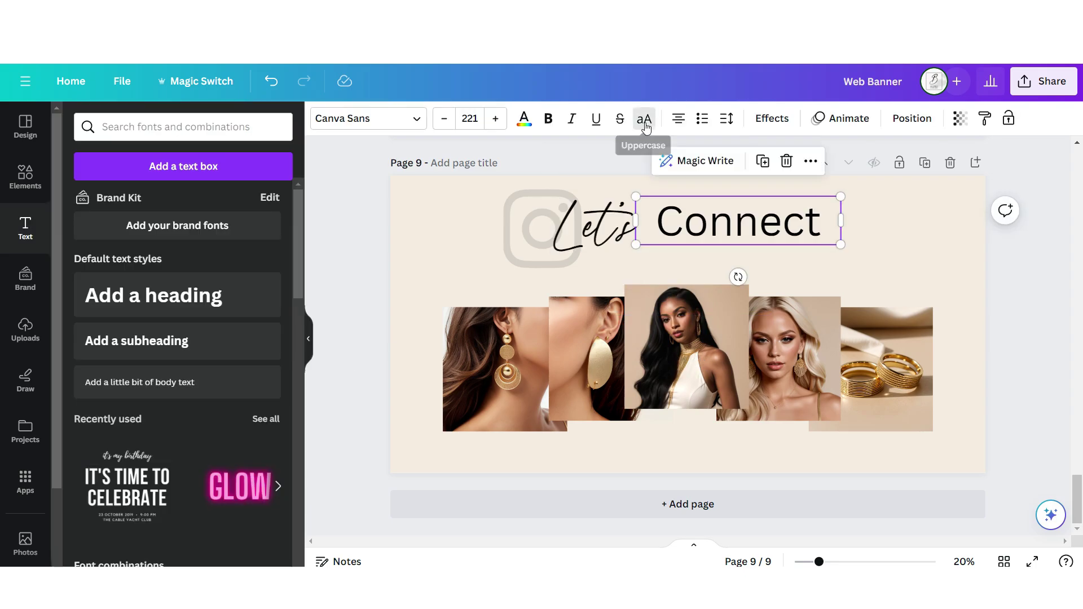
pyautogui.click(645, 128)
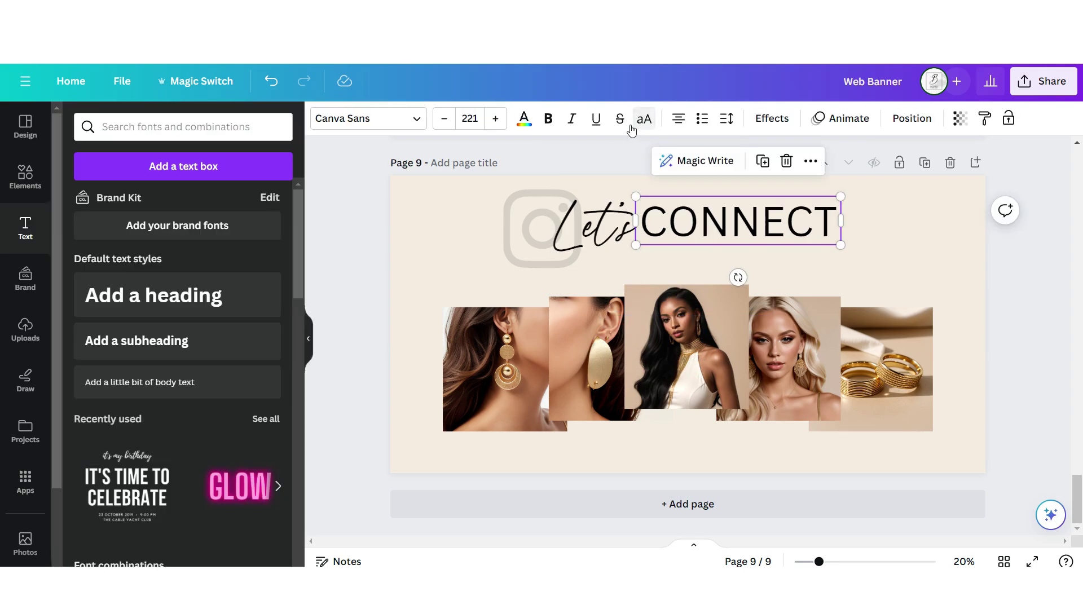
pyautogui.click(410, 120)
pyautogui.click(177, 347)
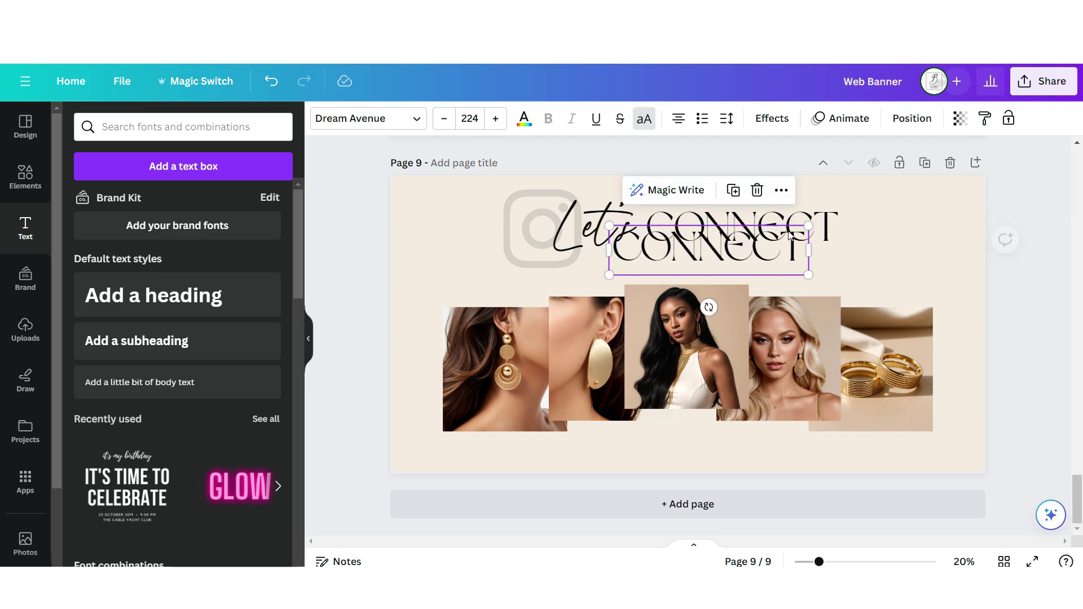
pyautogui.moveTo(808, 226); pyautogui.dragTo(803, 261)
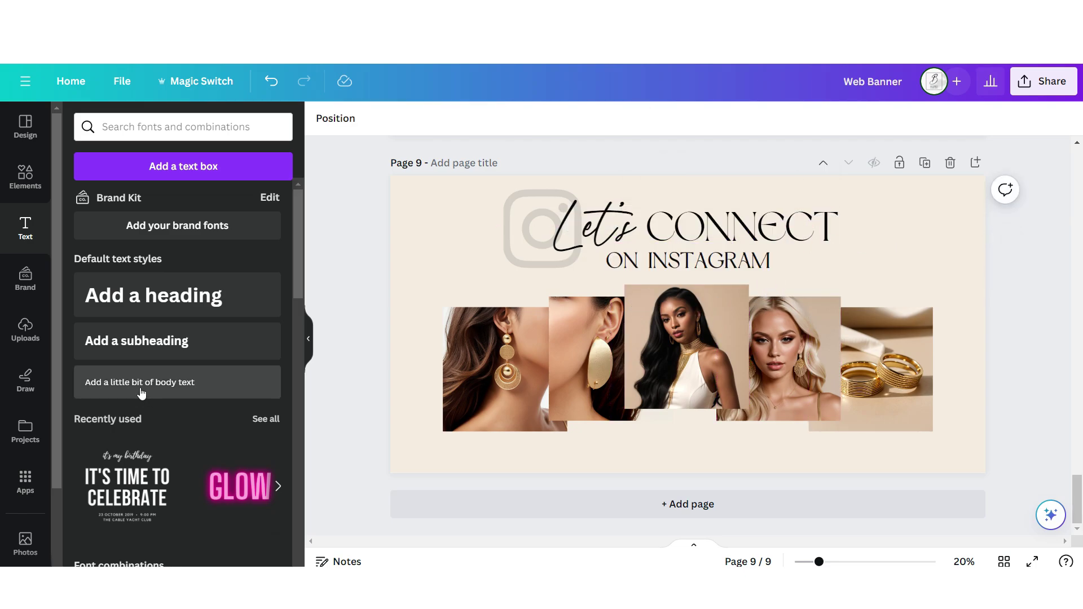
# Step: Add an italic handle line and download the banner as a PNG
pyautogui.click(140, 393)
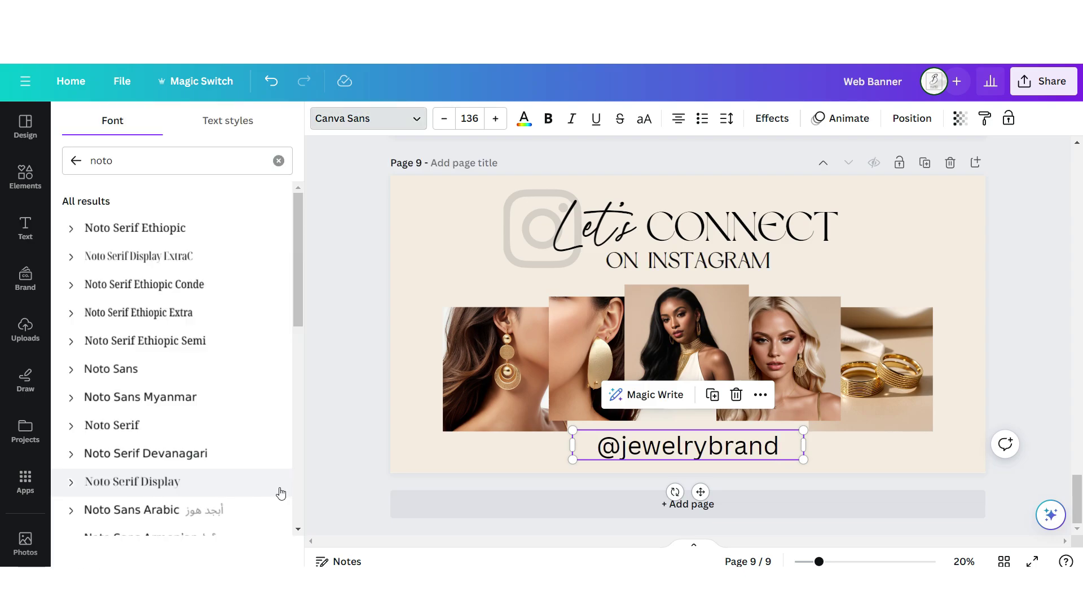
pyautogui.click(571, 118)
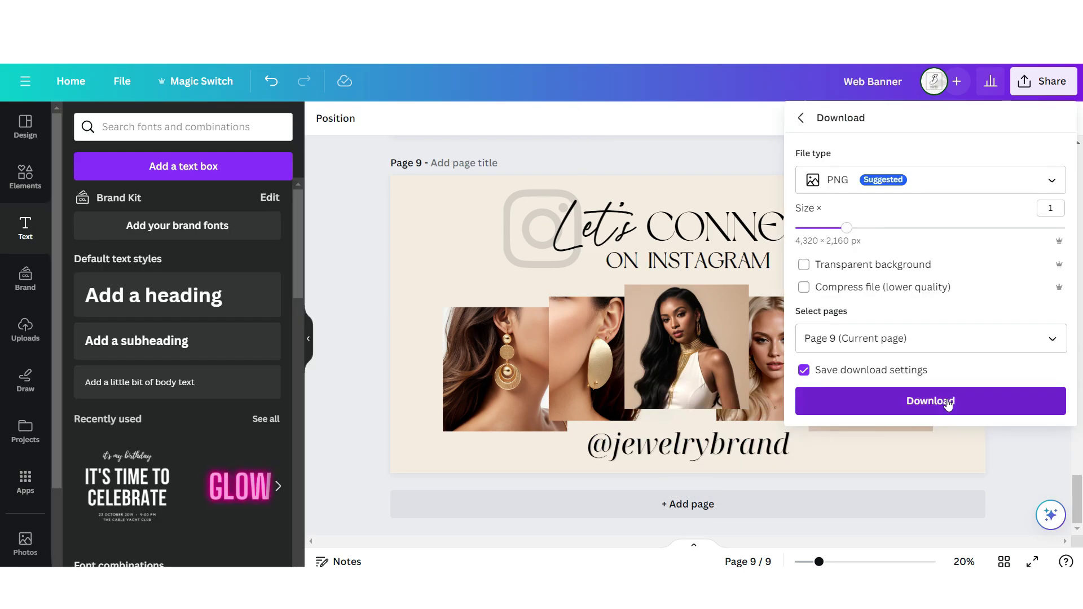
pyautogui.click(947, 401)
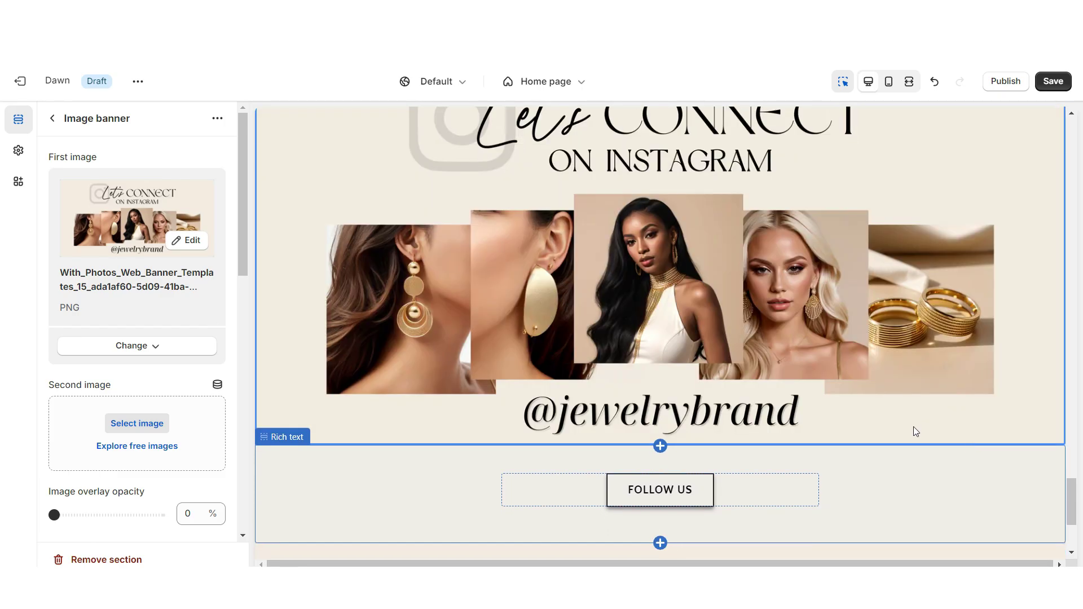
# Step: Set the Image banner height to 'Adapt to first image' and scroll the preview to it
pyautogui.scroll(-4, 137, 282)
pyautogui.click(84, 356)
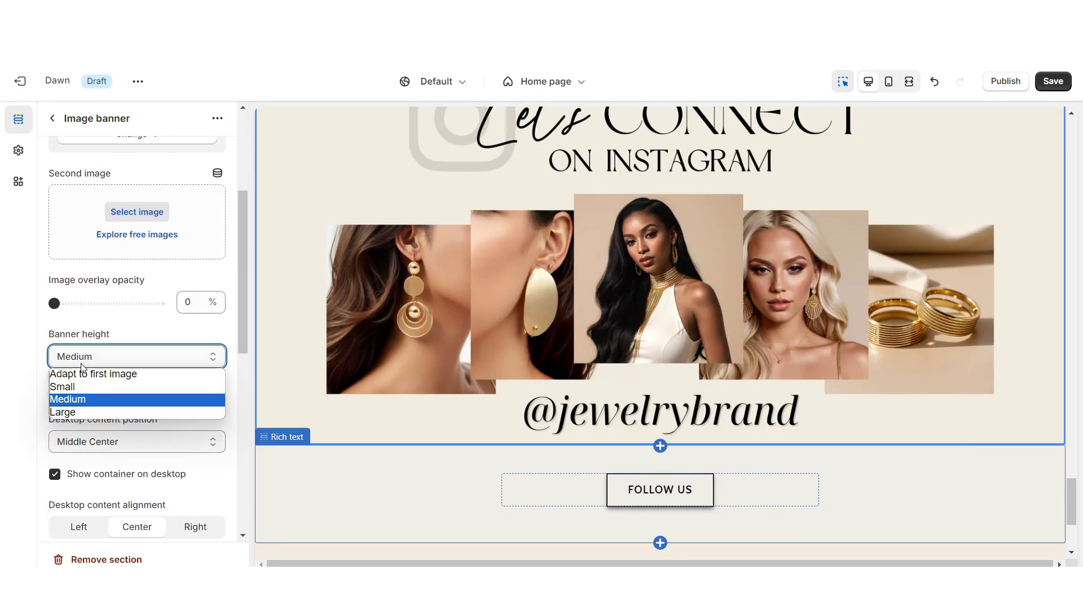
pyautogui.click(87, 373)
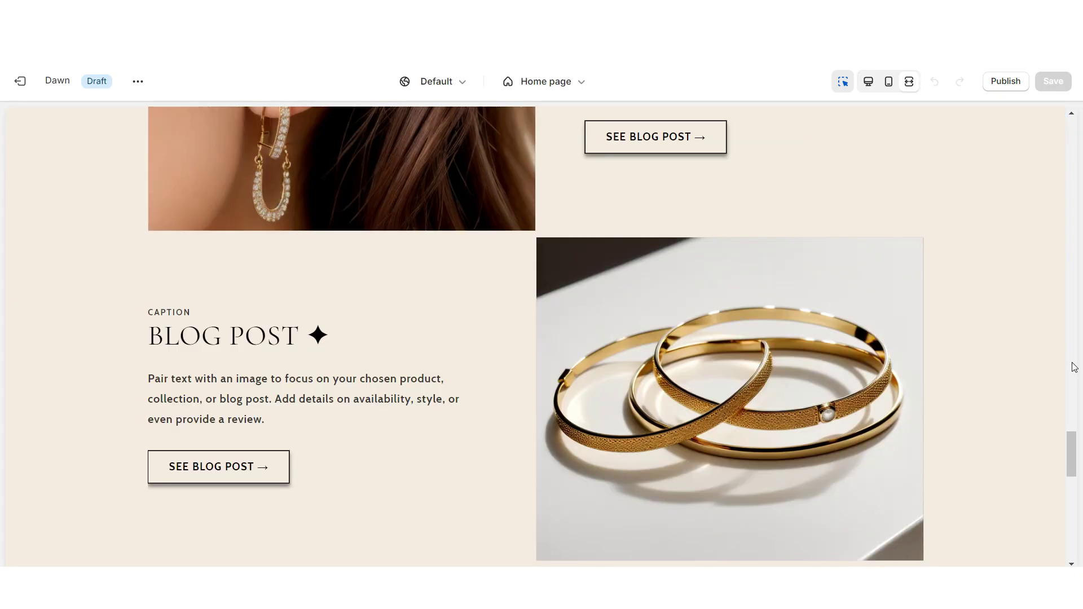
pyautogui.scroll(-8, 1073, 366)
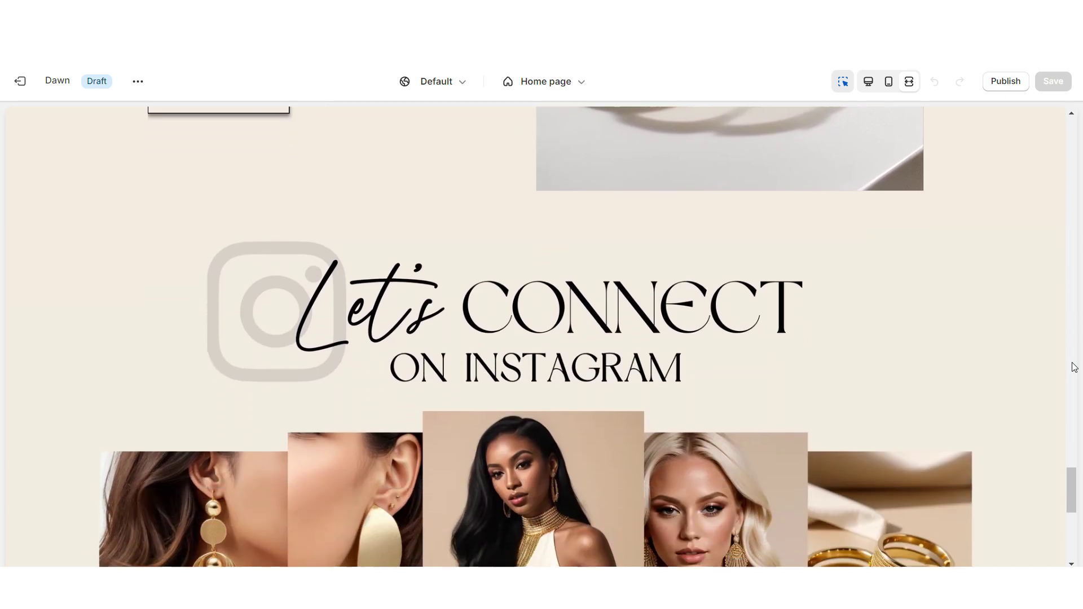